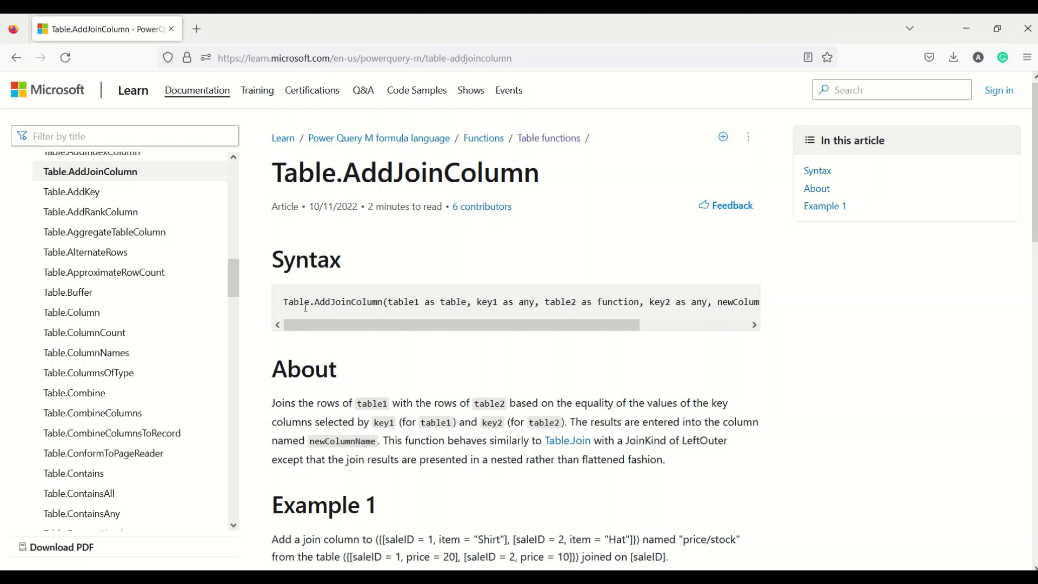
Examine each argument in the Table.AddJoinColumn syntax: table1, key1, table2 as function, key2 and newColumnName
{"action": "double_click", "coordinate": [332, 304]}
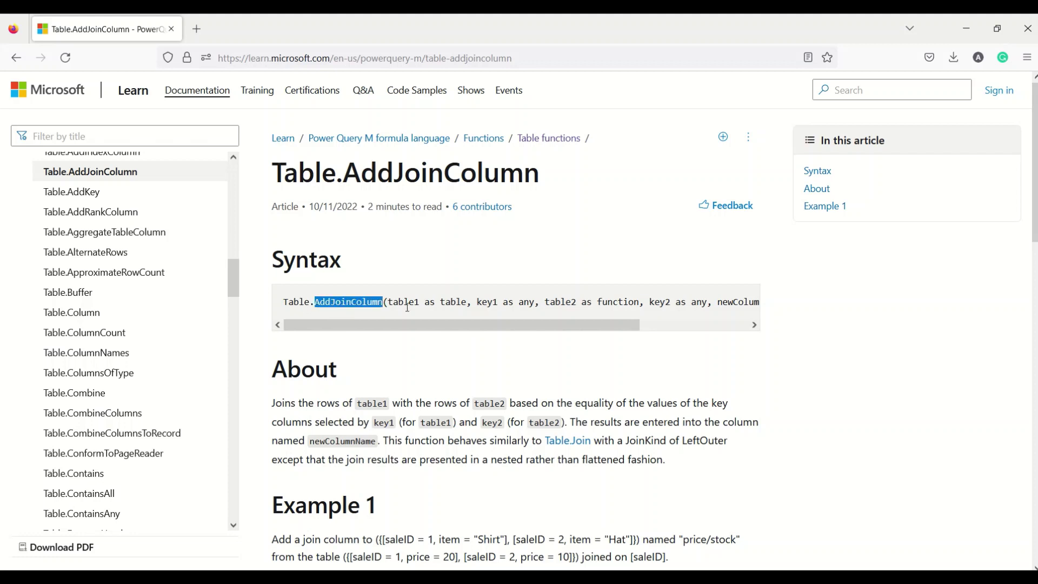
{"action": "left_click", "coordinate": [409, 304]}
{"action": "double_click", "coordinate": [408, 304]}
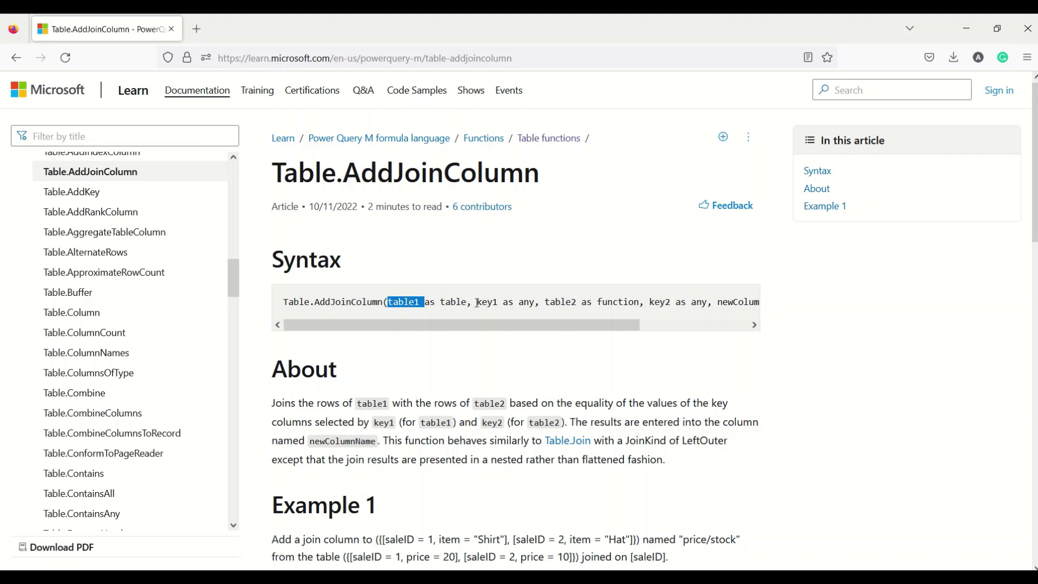
{"action": "double_click", "coordinate": [476, 303]}
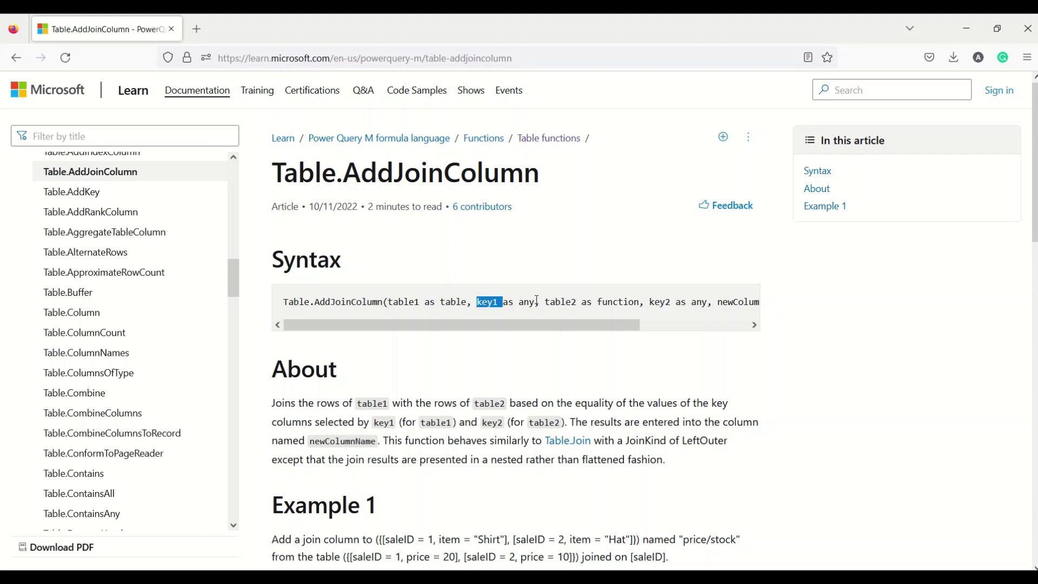
{"action": "left_click_drag", "start_coordinate": [536, 301], "coordinate": [531, 326]}
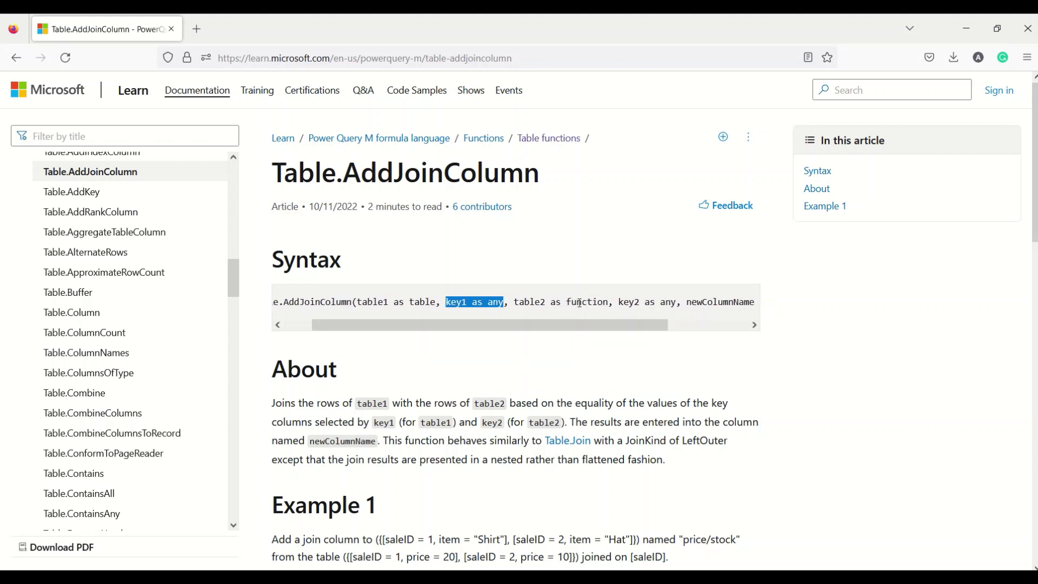
{"action": "left_click", "coordinate": [579, 303]}
{"action": "double_click", "coordinate": [579, 303]}
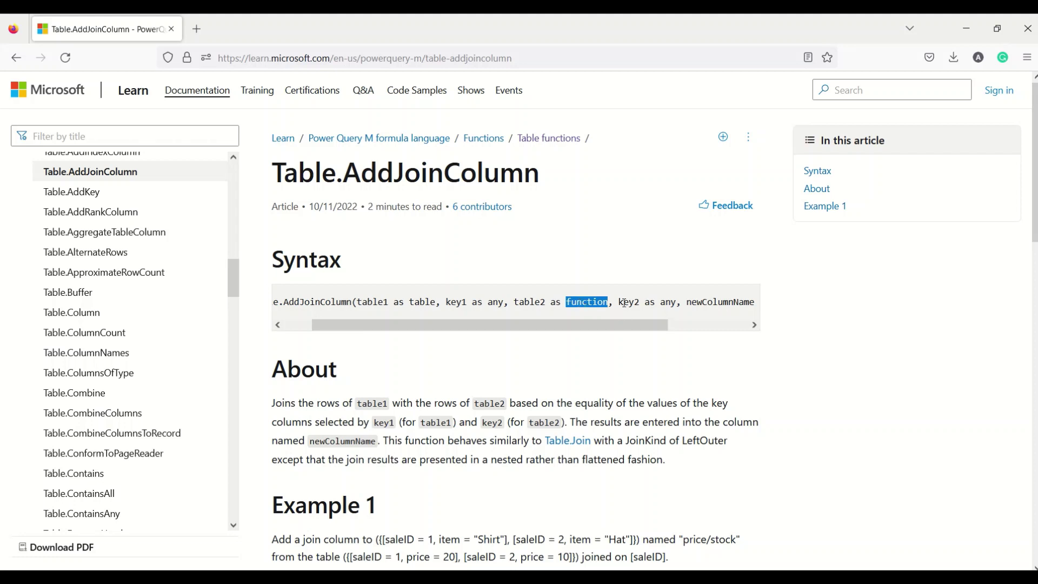
{"action": "double_click", "coordinate": [622, 302]}
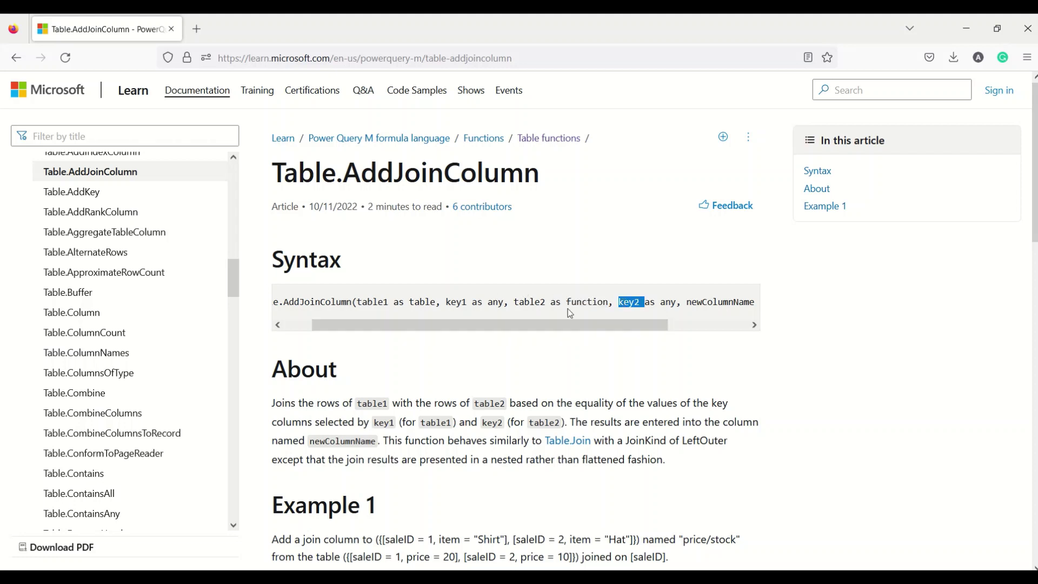
{"action": "left_click_drag", "start_coordinate": [553, 324], "coordinate": [635, 327]}
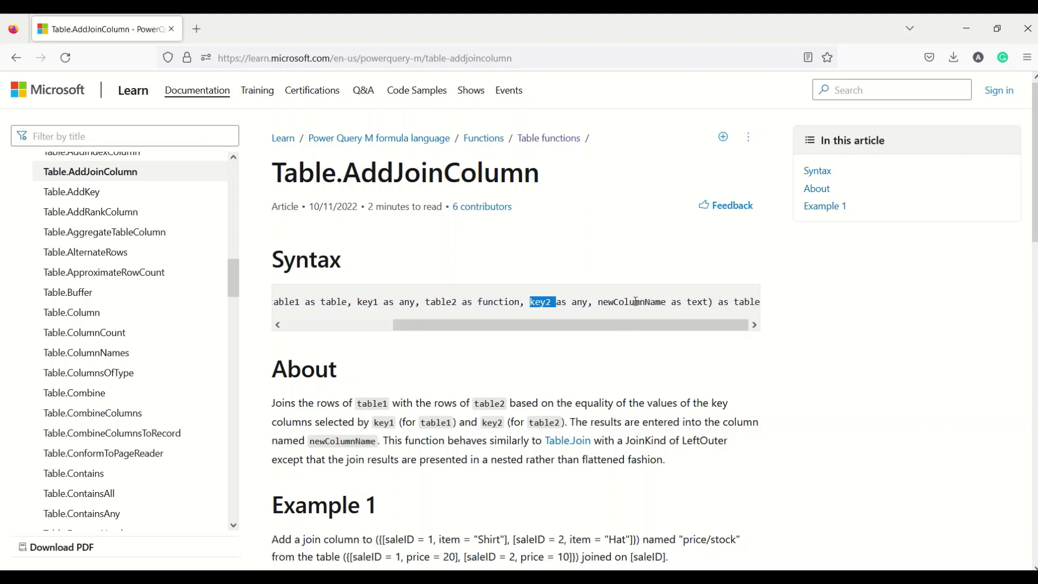
{"action": "double_click", "coordinate": [636, 302]}
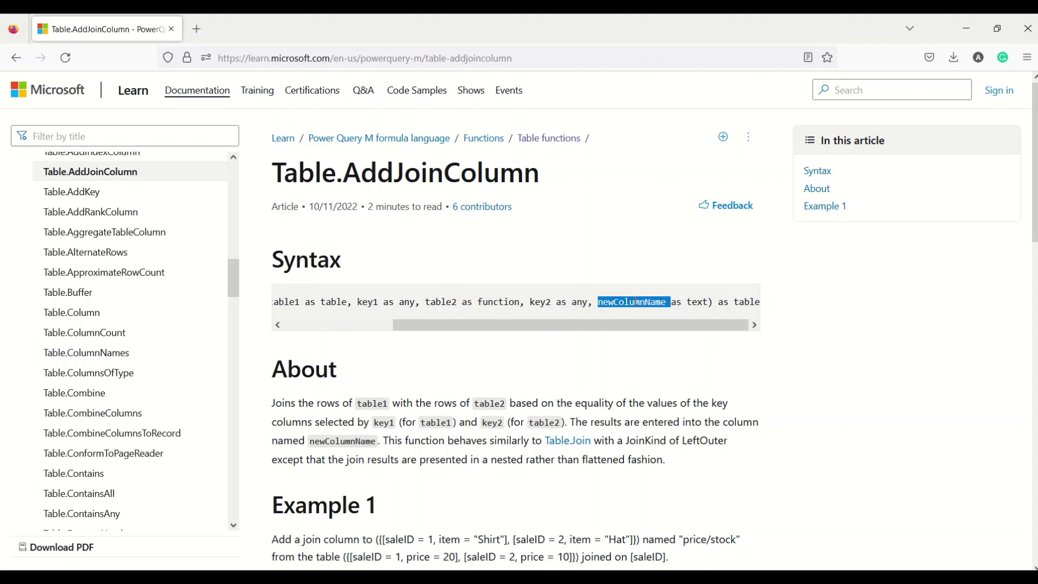
Read the About section's explanation of key1, key2 and the similarity to Table.Join
{"action": "scroll", "coordinate": [636, 302], "scroll_direction": "down", "scroll_amount": 1}
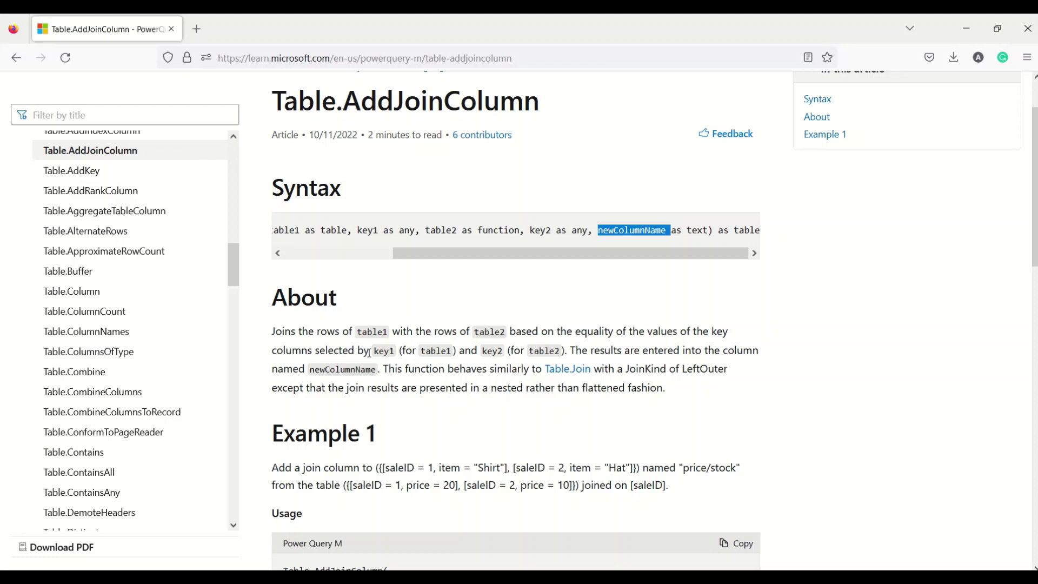
{"action": "left_click", "coordinate": [388, 354]}
{"action": "double_click", "coordinate": [387, 353]}
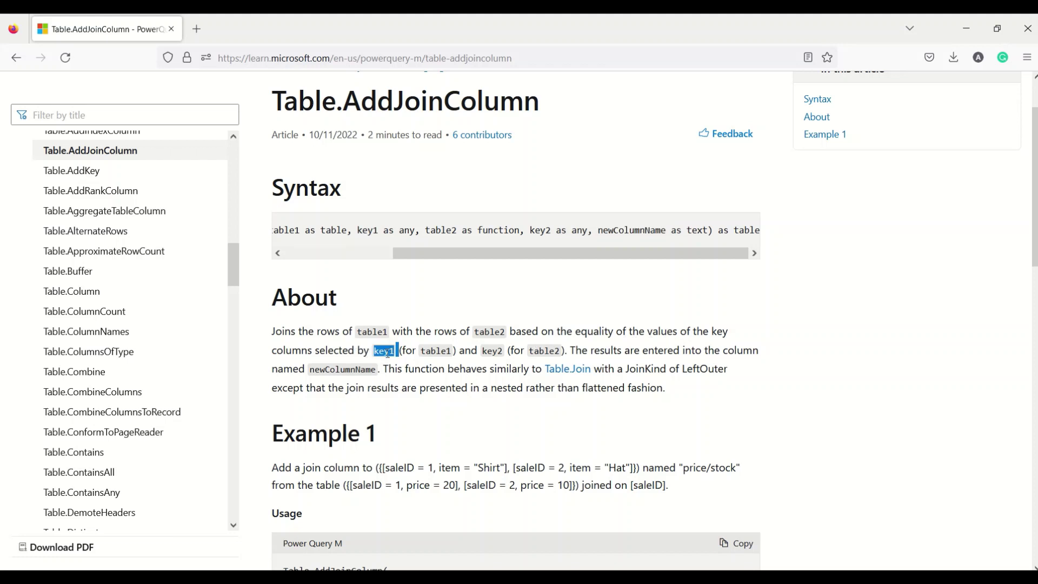
{"action": "double_click", "coordinate": [492, 351]}
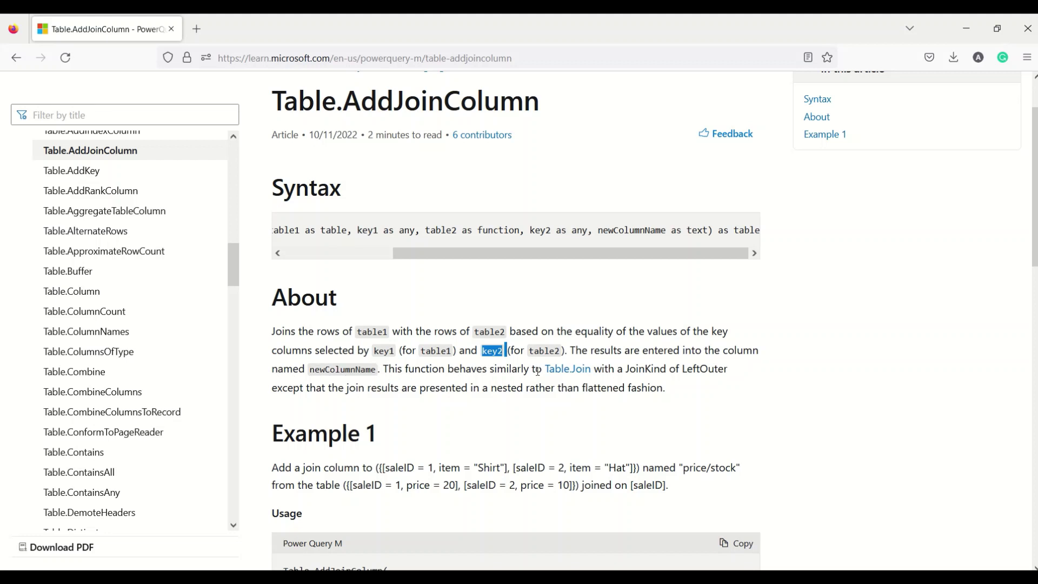
{"action": "left_click_drag", "start_coordinate": [542, 370], "coordinate": [613, 380]}
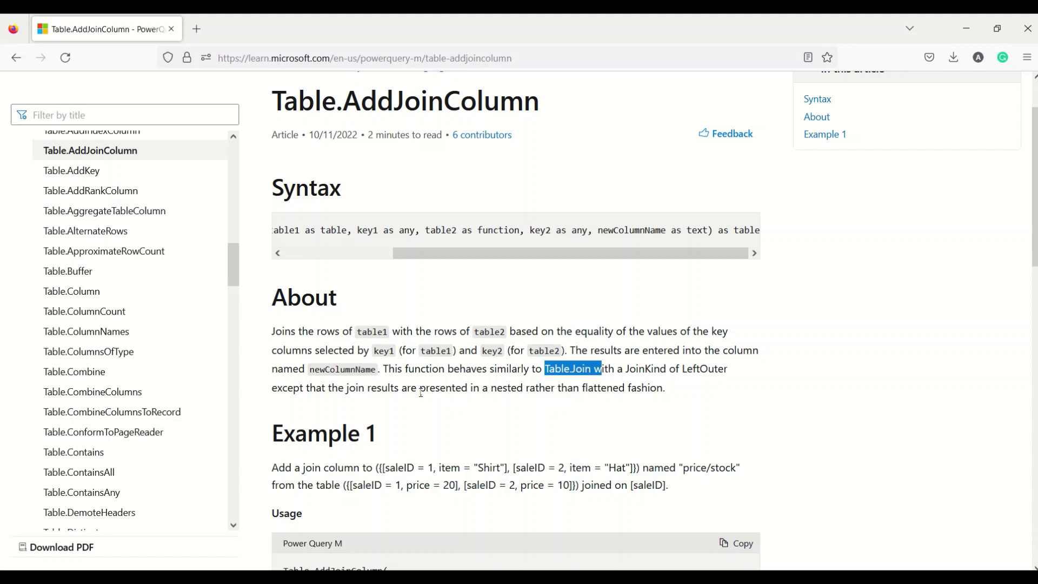
Review the arguments in Example 1's usage code and copy the whole Table.AddJoinColumn expression
{"action": "scroll", "coordinate": [421, 392], "scroll_direction": "down", "scroll_amount": 6}
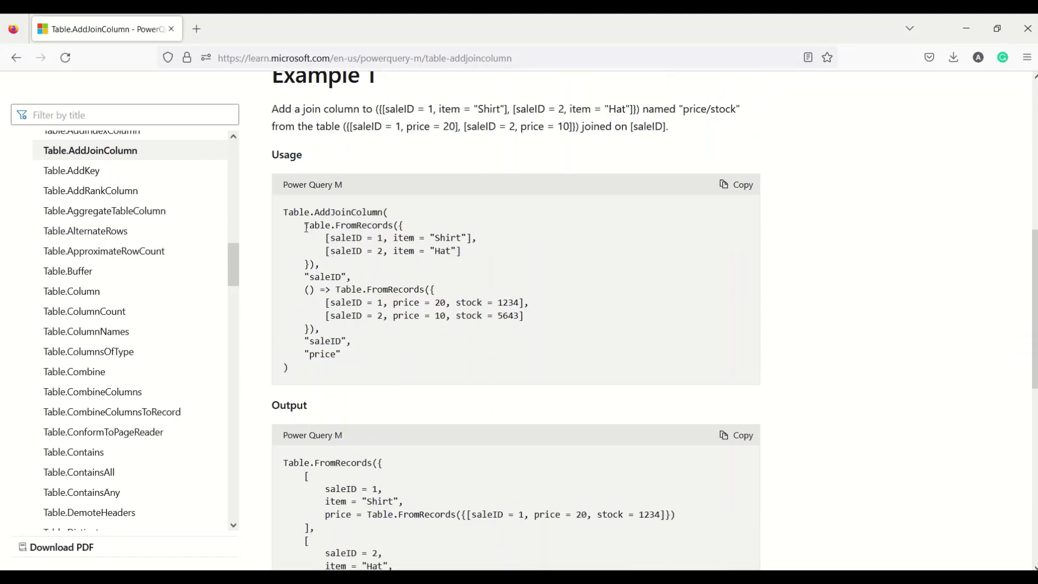
{"action": "left_click_drag", "start_coordinate": [305, 226], "coordinate": [319, 263]}
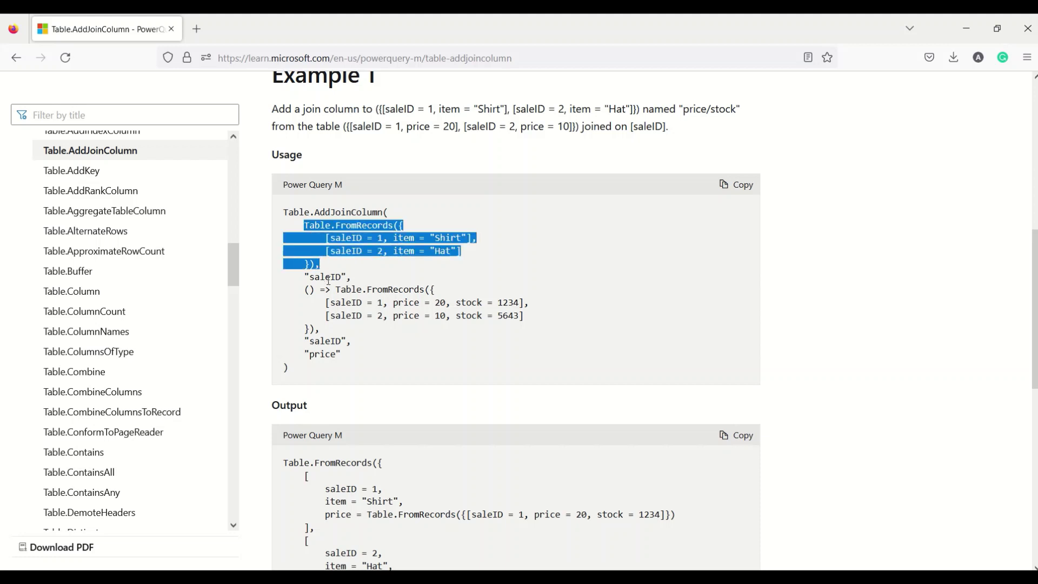
{"action": "double_click", "coordinate": [328, 277]}
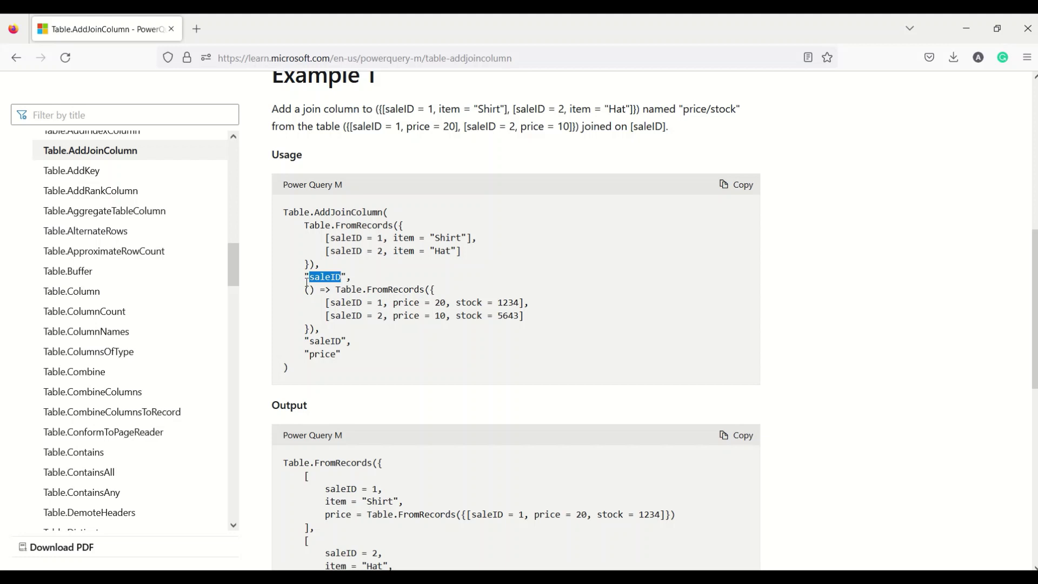
{"action": "double_click", "coordinate": [321, 343]}
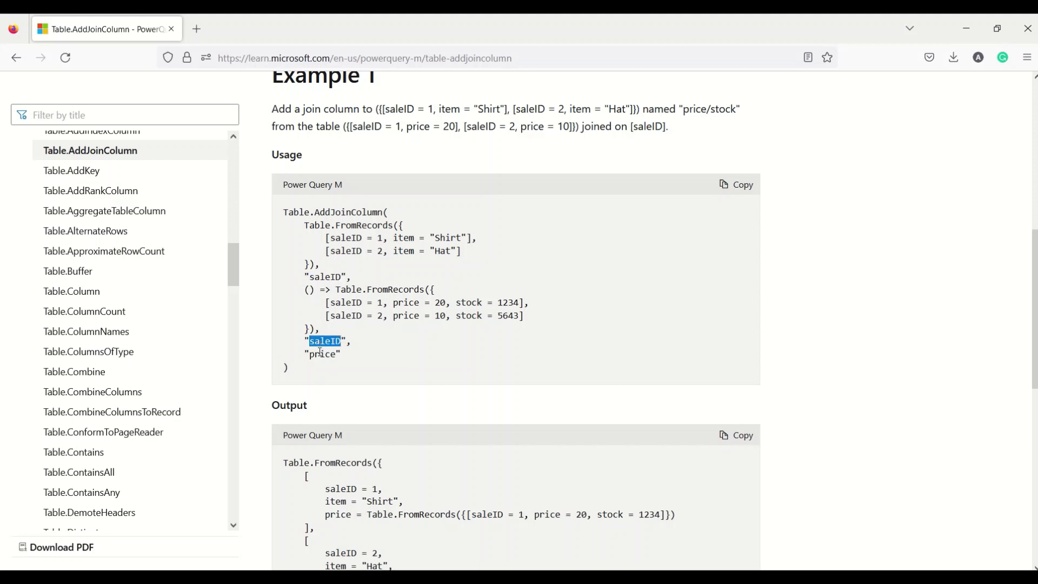
{"action": "double_click", "coordinate": [322, 355]}
{"action": "left_click_drag", "start_coordinate": [296, 377], "coordinate": [282, 221]}
{"action": "key", "text": "ctrl+c"}
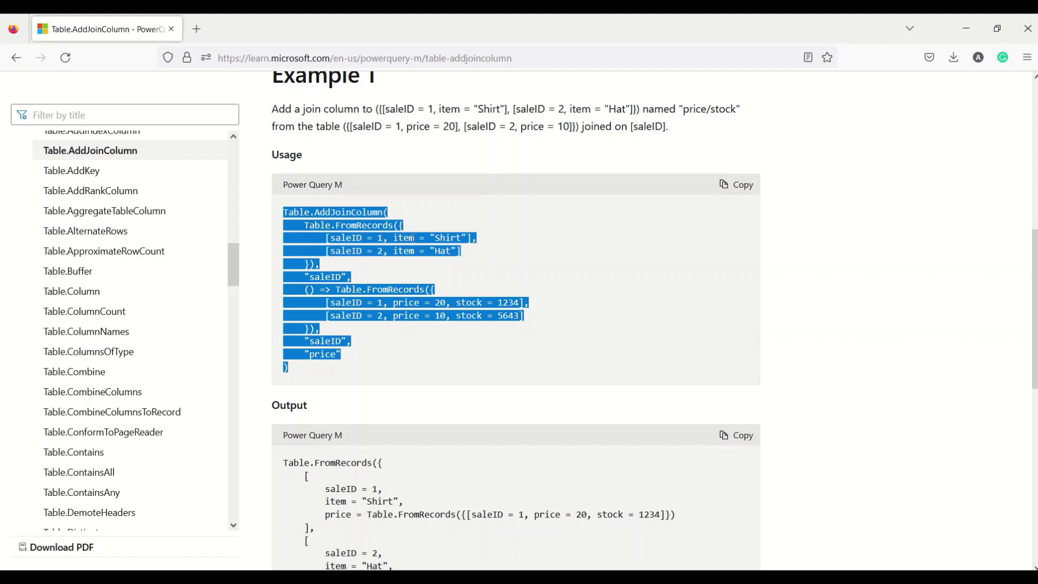
Switch to Power BI Desktop and open the Power Query Editor for the report's data
{"action": "key", "text": "alt+Tab"}
{"action": "key", "text": "alt+Tab"}
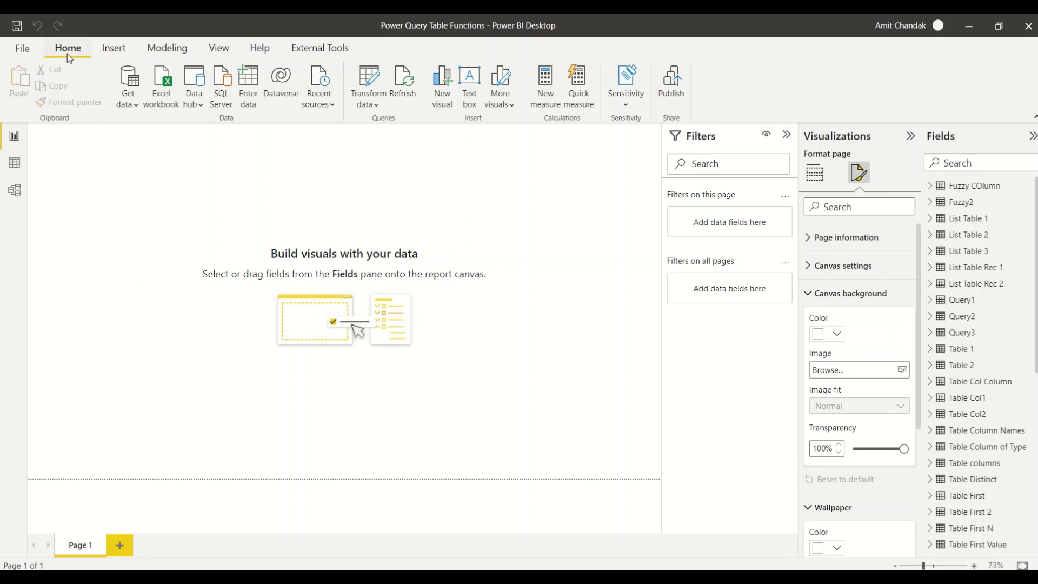
{"action": "left_click", "coordinate": [368, 104]}
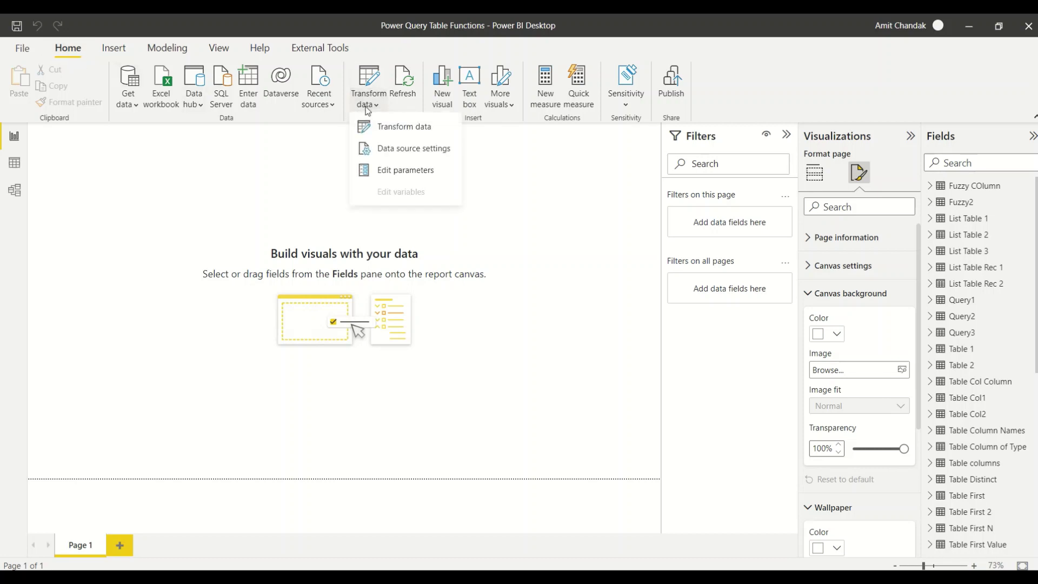
{"action": "left_click", "coordinate": [379, 133]}
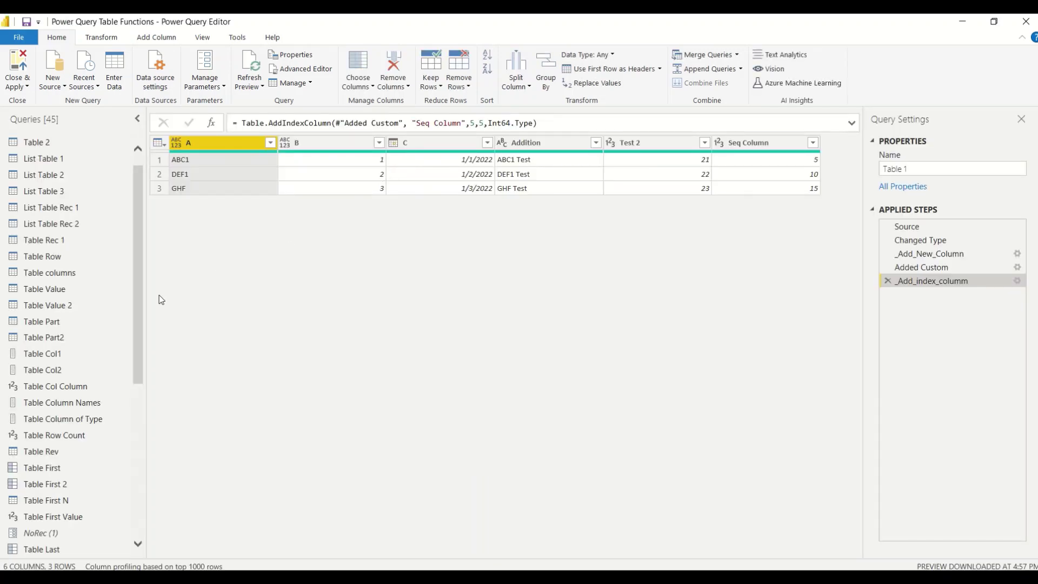
Add a new blank query to the query list
{"action": "scroll", "coordinate": [109, 316], "scroll_direction": "down", "scroll_amount": 6}
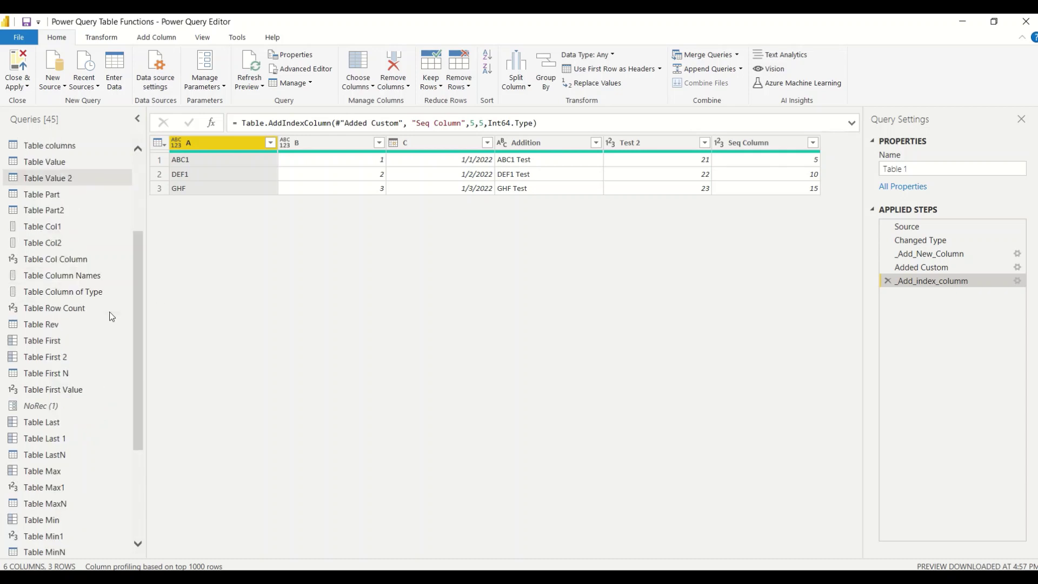
{"action": "scroll", "coordinate": [90, 227], "scroll_direction": "up", "scroll_amount": 6}
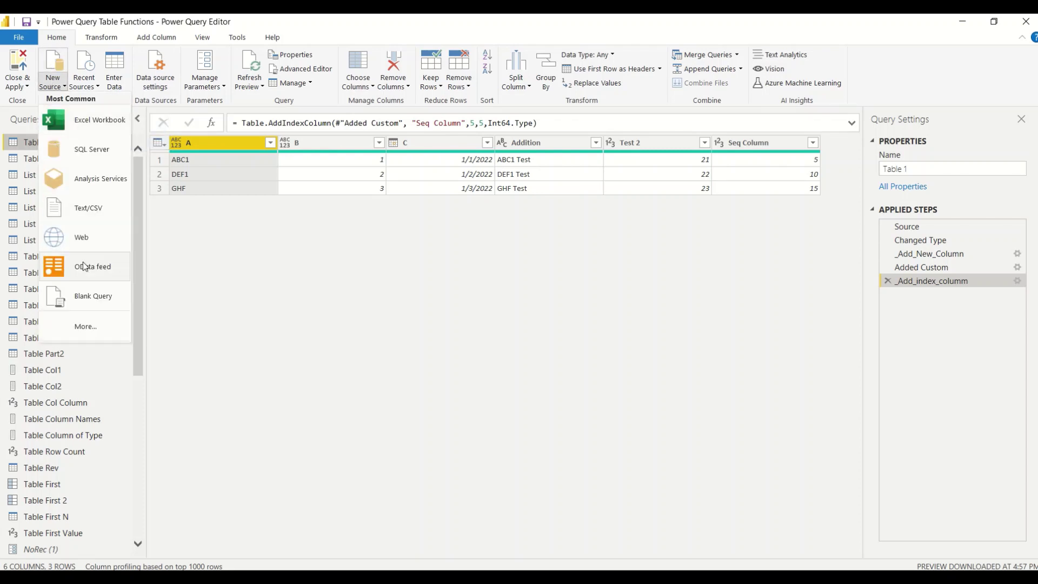
{"action": "left_click", "coordinate": [91, 293]}
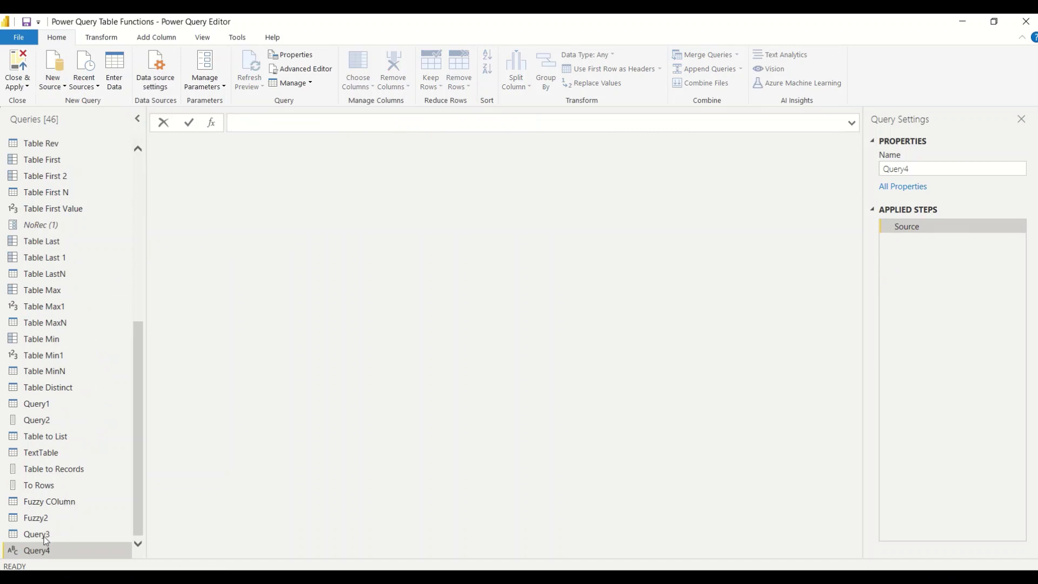
Rename the new blank query as "Table Join COlumn"
{"action": "double_click", "coordinate": [41, 550]}
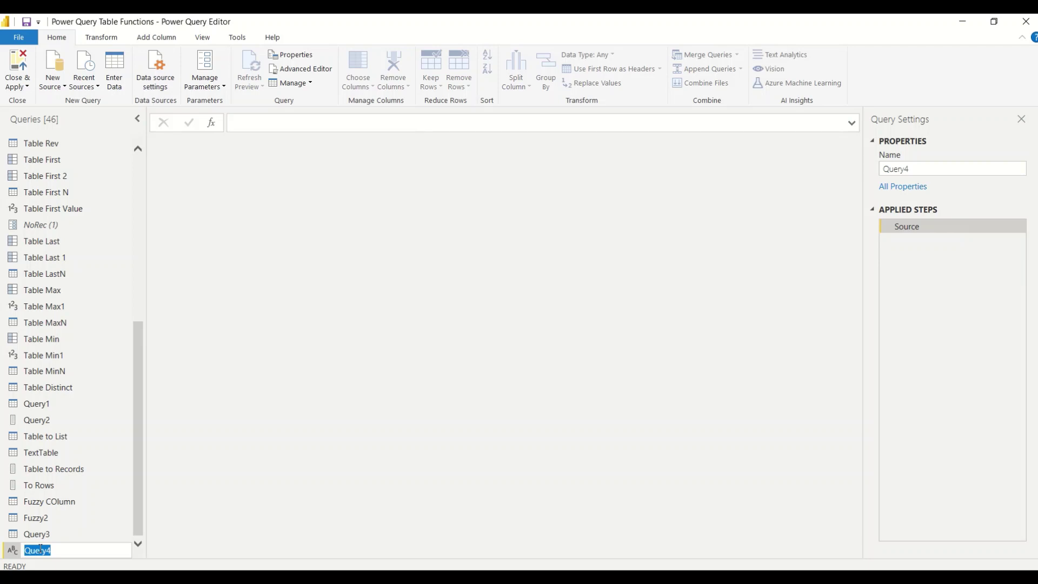
{"action": "type", "text": "Ta"}
{"action": "type", "text": "ab"}
{"action": "key", "text": "BackSpace"}
{"action": "key", "text": "BackSpace"}
{"action": "type", "text": "ble Join COlumn"}
{"action": "key", "text": "Return"}
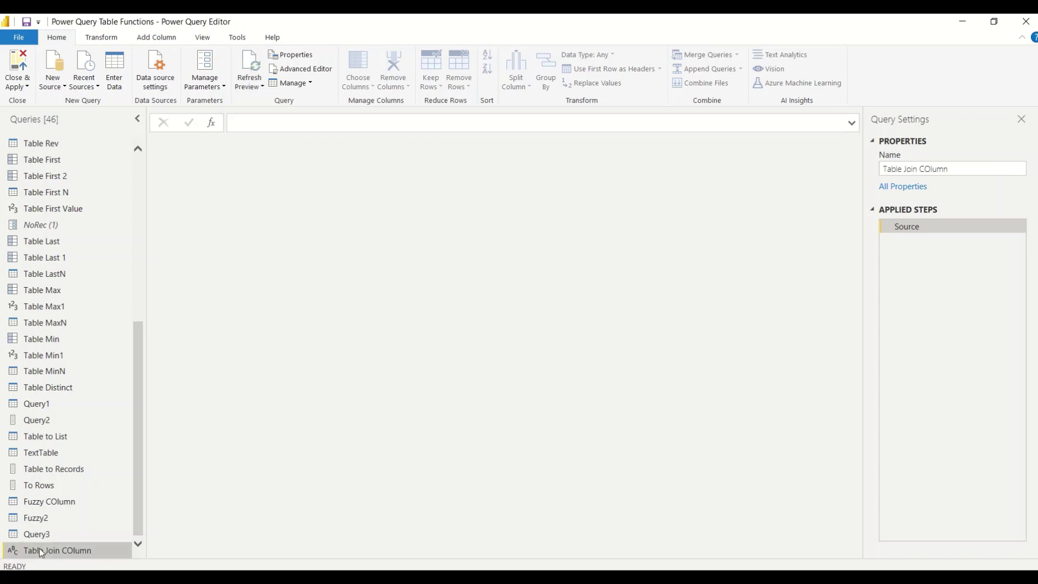
Replace the empty Source value in the query's Advanced Editor with the copied Table.AddJoinColumn code and apply it
{"action": "right_click", "coordinate": [72, 548]}
{"action": "key", "text": "Escape"}
{"action": "right_click", "coordinate": [91, 550]}
{"action": "left_click", "coordinate": [107, 550]}
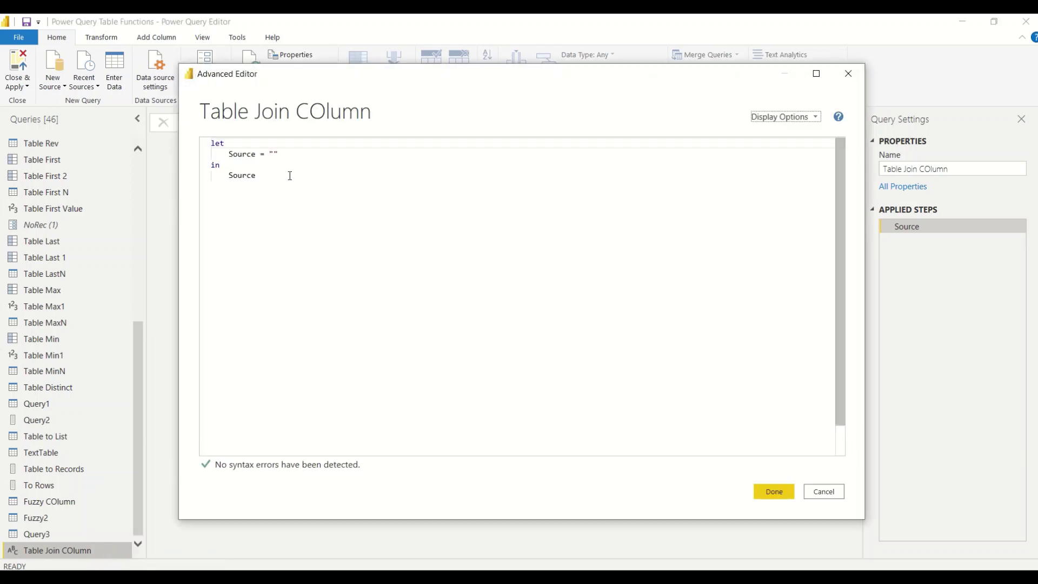
{"action": "left_click_drag", "start_coordinate": [266, 157], "coordinate": [284, 155]}
{"action": "key", "text": "ctrl+v"}
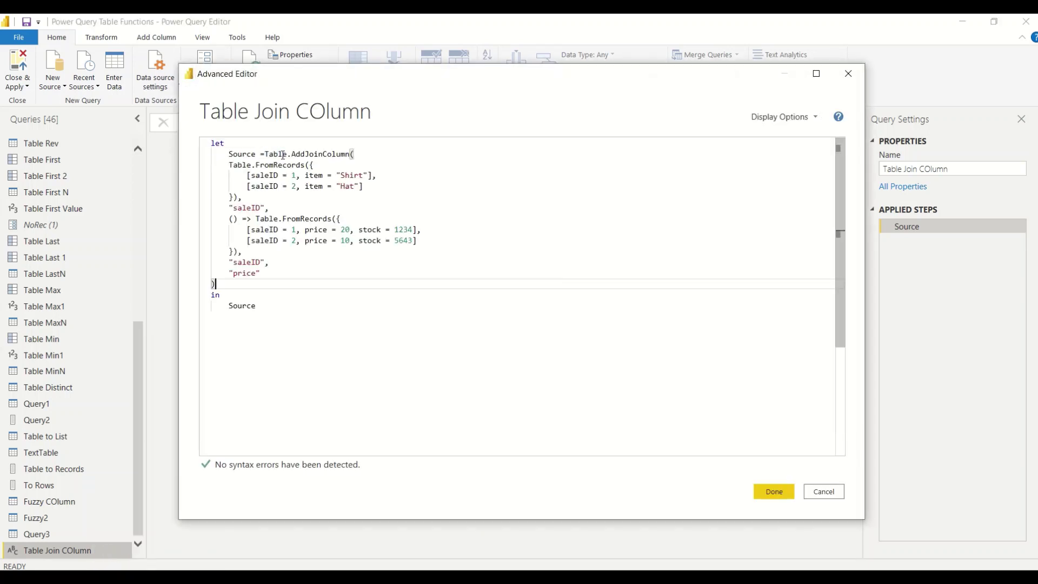
{"action": "left_click", "coordinate": [769, 492]}
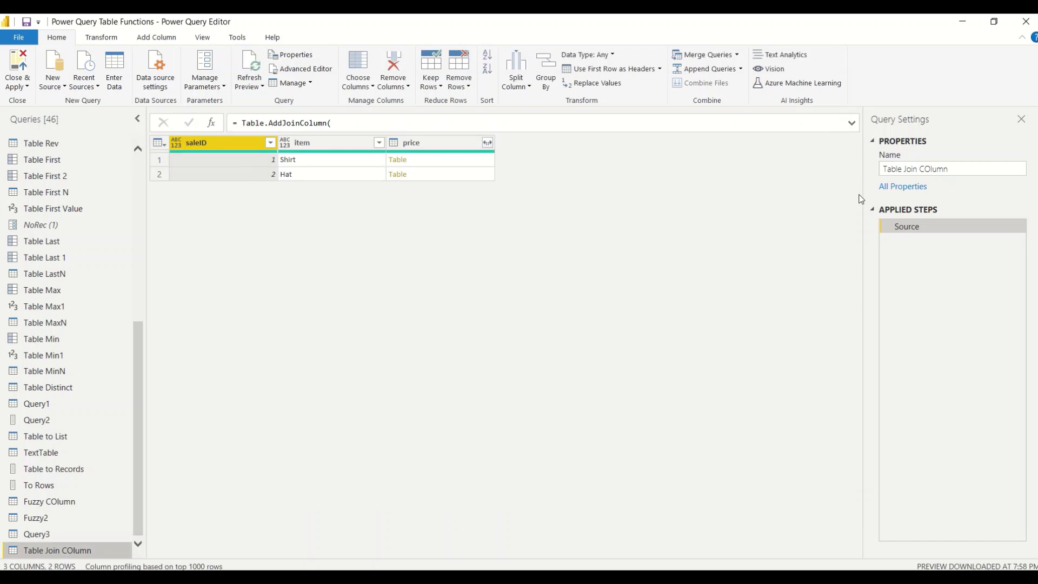
Review the full Source formula and expand the nested price column into saleID, price and stock
{"action": "left_click", "coordinate": [852, 122]}
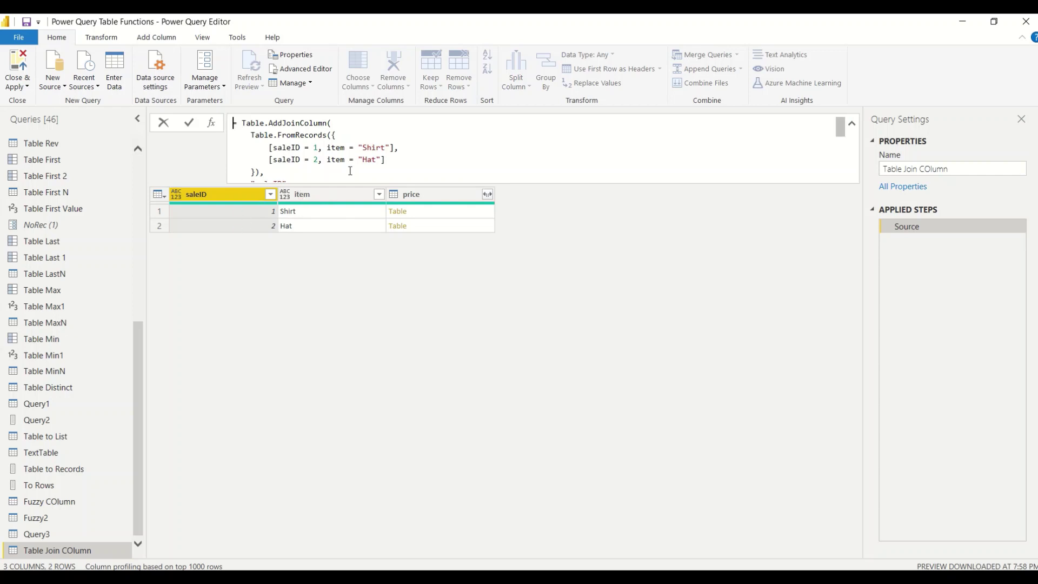
{"action": "scroll", "coordinate": [337, 153], "scroll_direction": "down", "scroll_amount": 1}
{"action": "scroll", "coordinate": [317, 143], "scroll_direction": "up", "scroll_amount": 1}
{"action": "scroll", "coordinate": [308, 142], "scroll_direction": "down", "scroll_amount": 2}
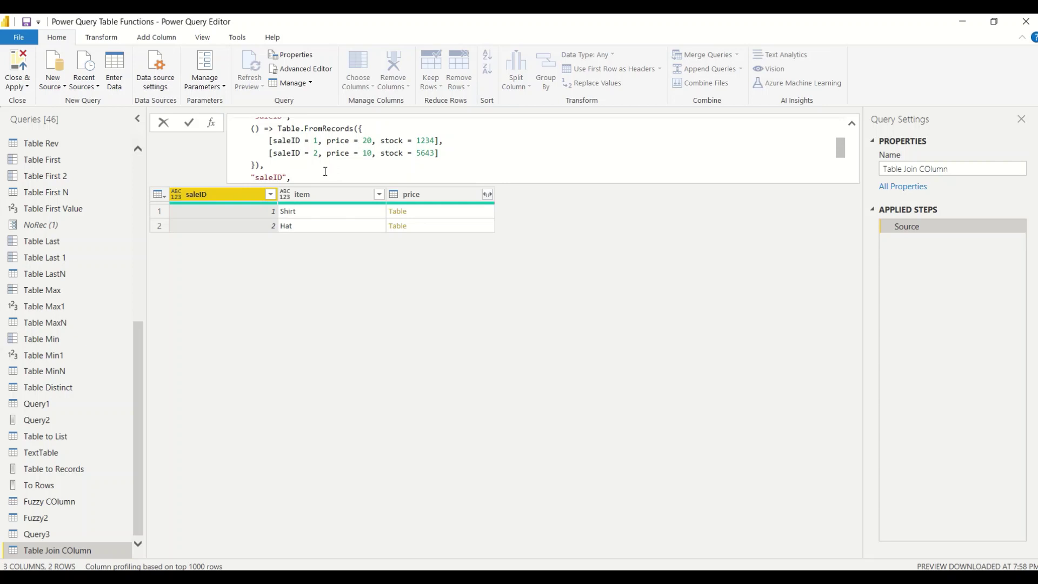
{"action": "left_click", "coordinate": [485, 198]}
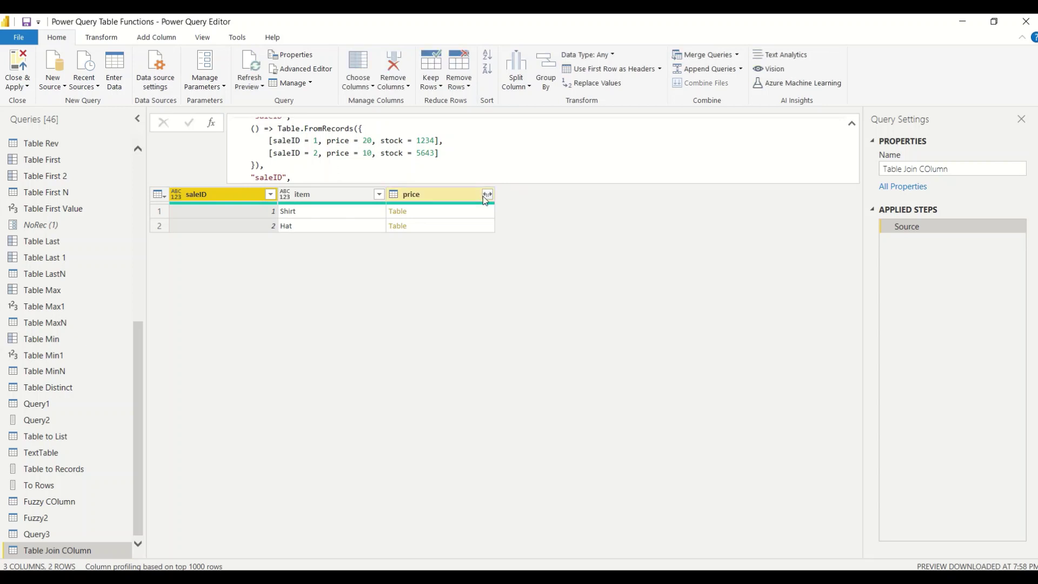
{"action": "left_click", "coordinate": [486, 197]}
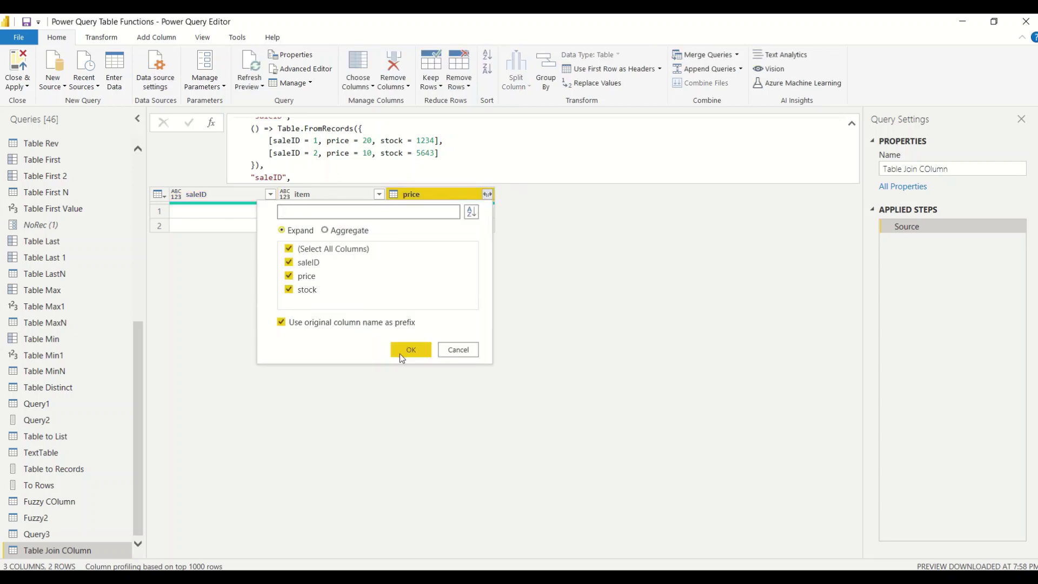
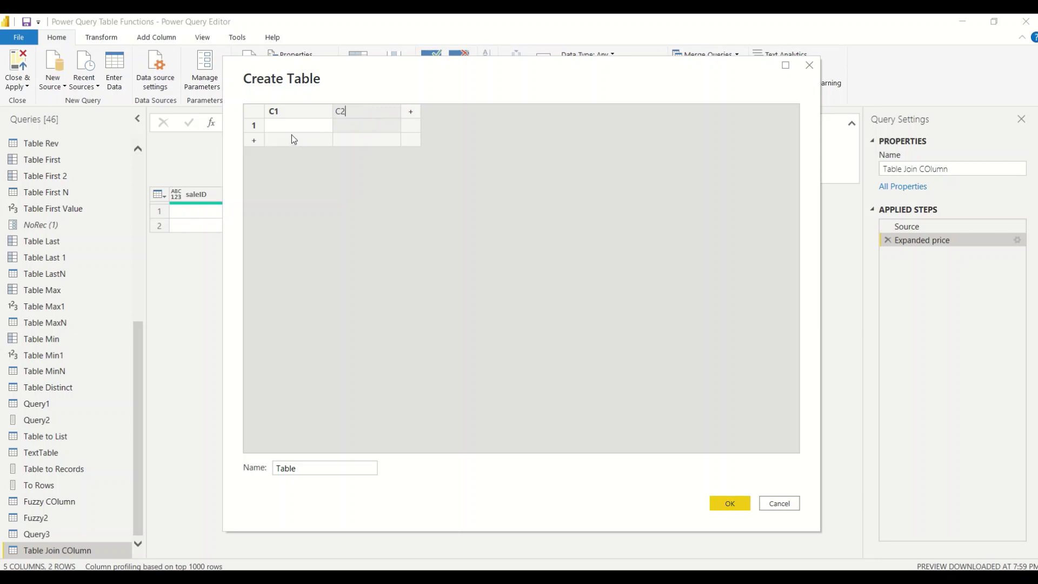
Fill column C1 of the new table with the values 1, 2 and 3 in three rows
{"action": "left_click", "coordinate": [290, 128]}
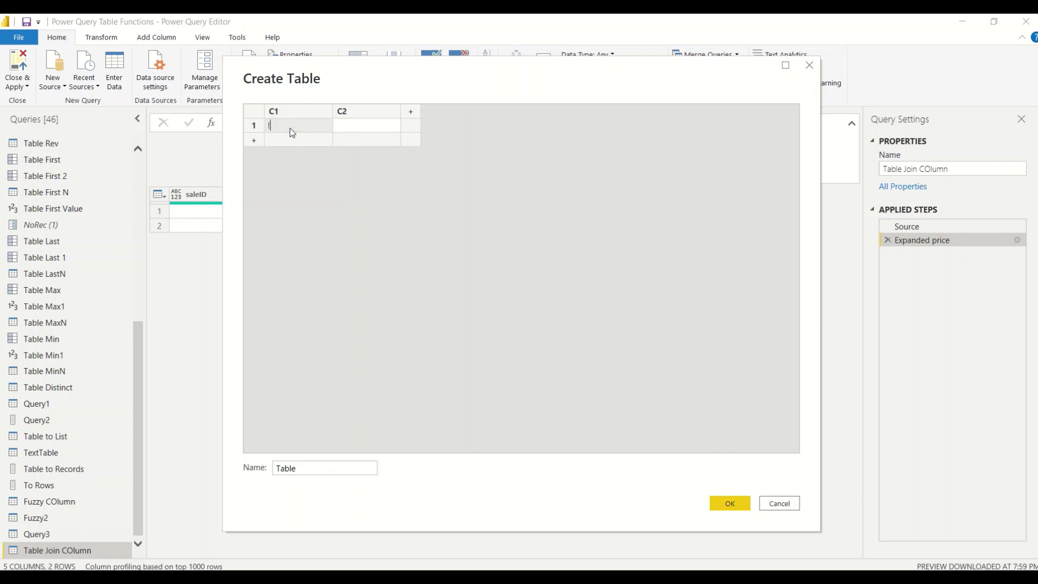
{"action": "type", "text": "1"}
{"action": "key", "text": "Return"}
{"action": "type", "text": "2"}
{"action": "left_click", "coordinate": [287, 153]}
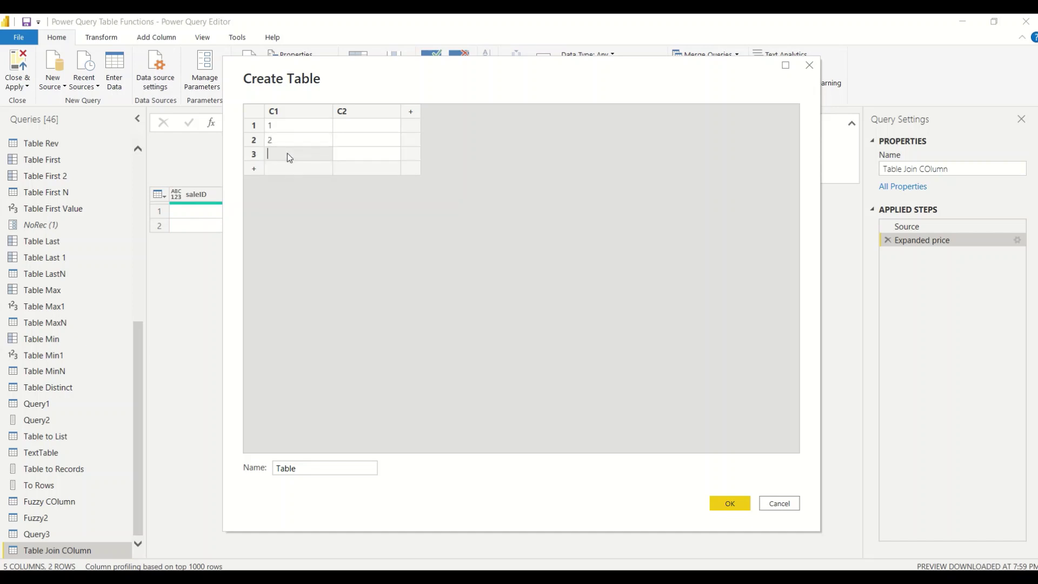
{"action": "type", "text": "3"}
Fill column C2 of the new table with A1, A2 and A3
{"action": "left_click", "coordinate": [368, 126]}
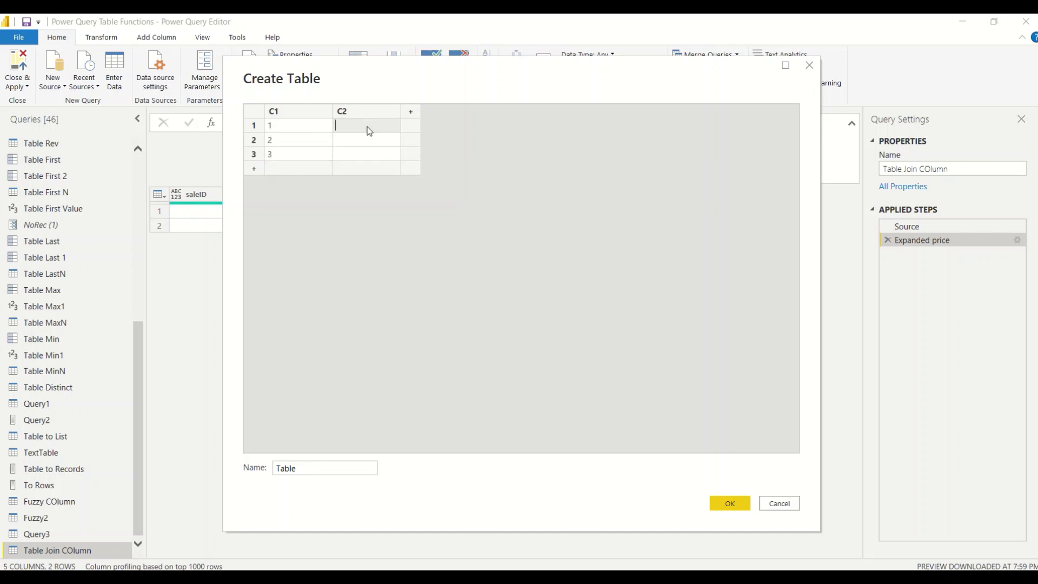
{"action": "type", "text": "A1"}
{"action": "left_click", "coordinate": [354, 144]}
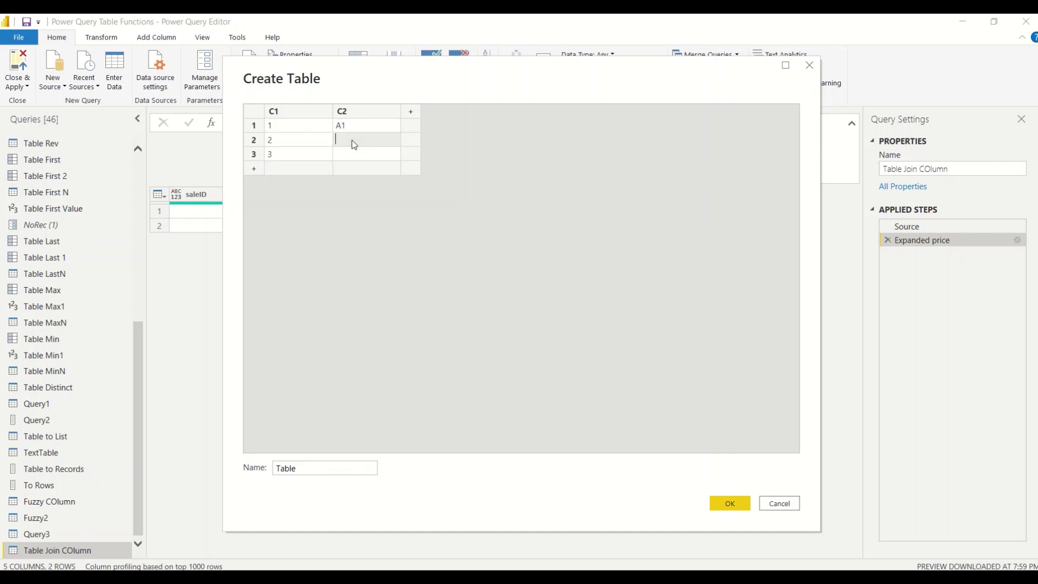
{"action": "type", "text": "A2"}
{"action": "left_click", "coordinate": [353, 157]}
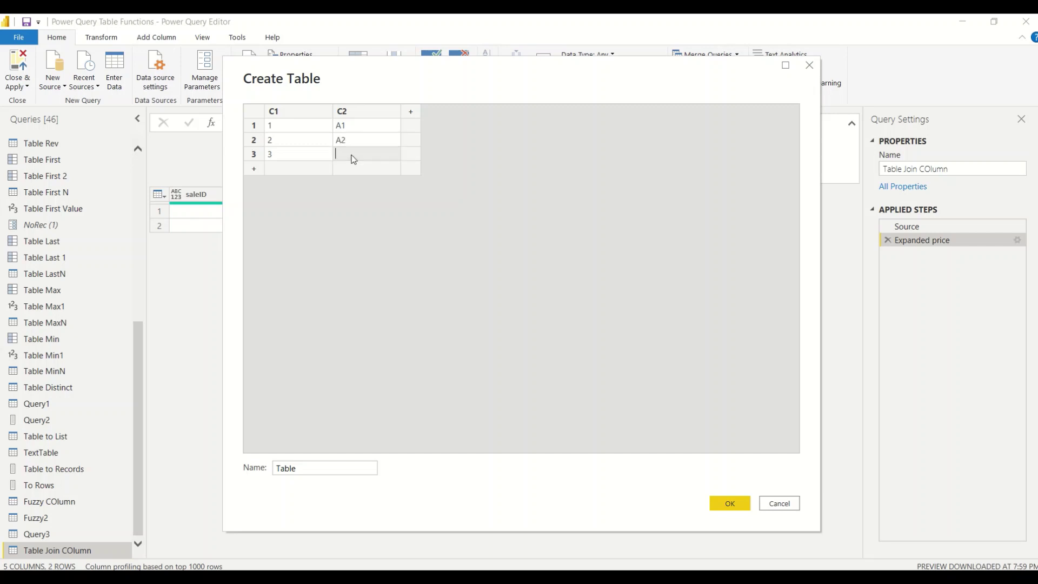
{"action": "type", "text": "A3"}
Name the manually entered table M1 and create it
{"action": "key", "text": "Tab"}
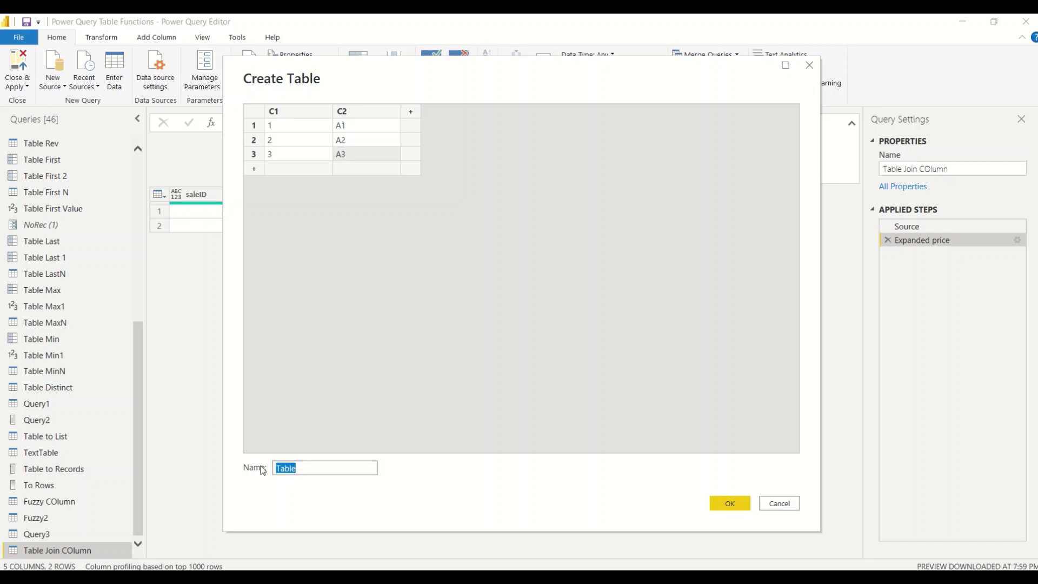
{"action": "type", "text": "M1"}
{"action": "left_click", "coordinate": [724, 507]}
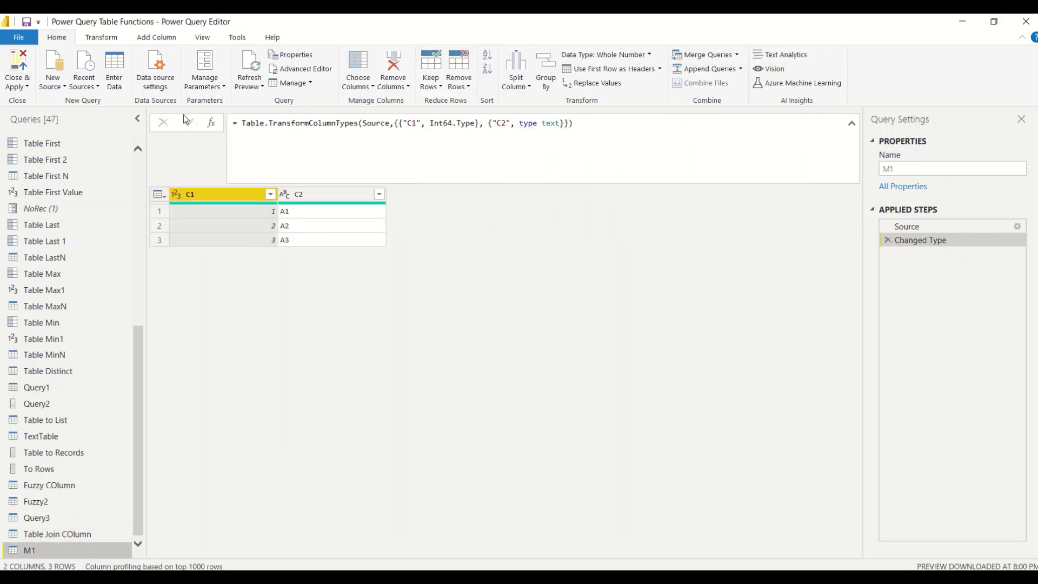
Start a second manually entered table with two columns named C1 and C3
{"action": "left_click", "coordinate": [114, 69]}
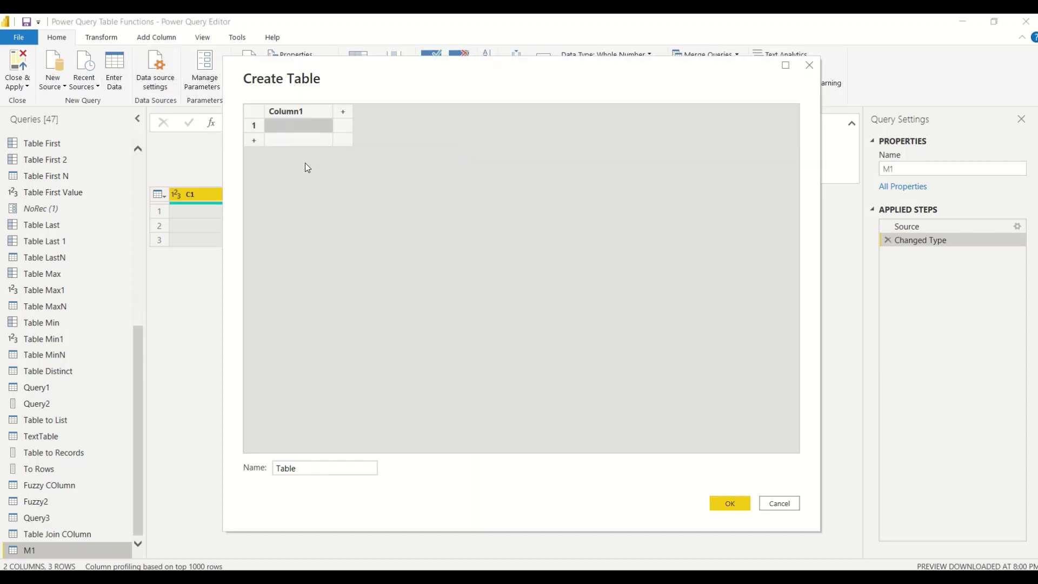
{"action": "double_click", "coordinate": [297, 112]}
{"action": "type", "text": "C"}
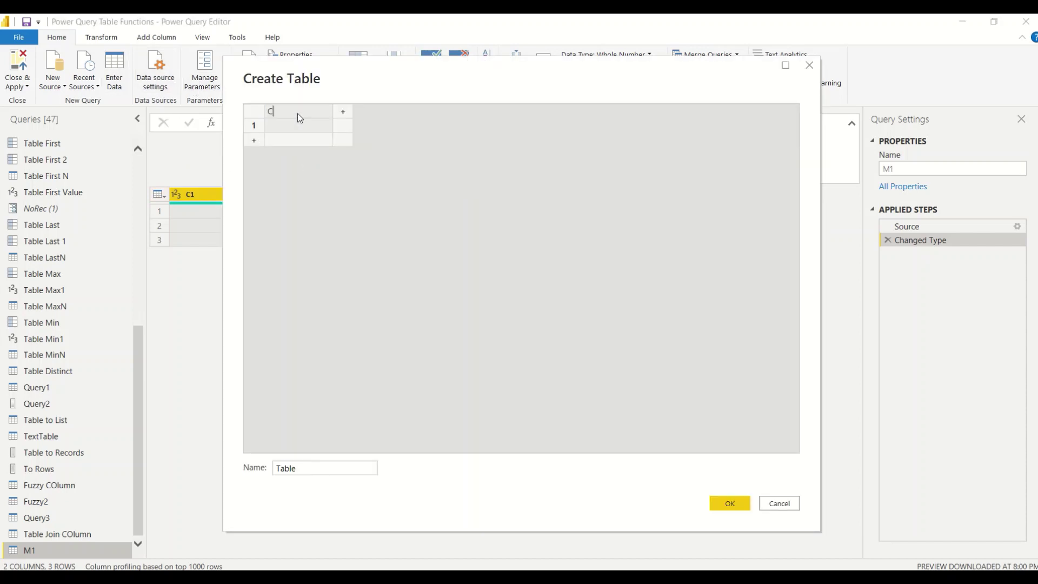
{"action": "type", "text": "1"}
{"action": "left_click", "coordinate": [343, 112]}
{"action": "double_click", "coordinate": [342, 112]}
{"action": "type", "text": "C"}
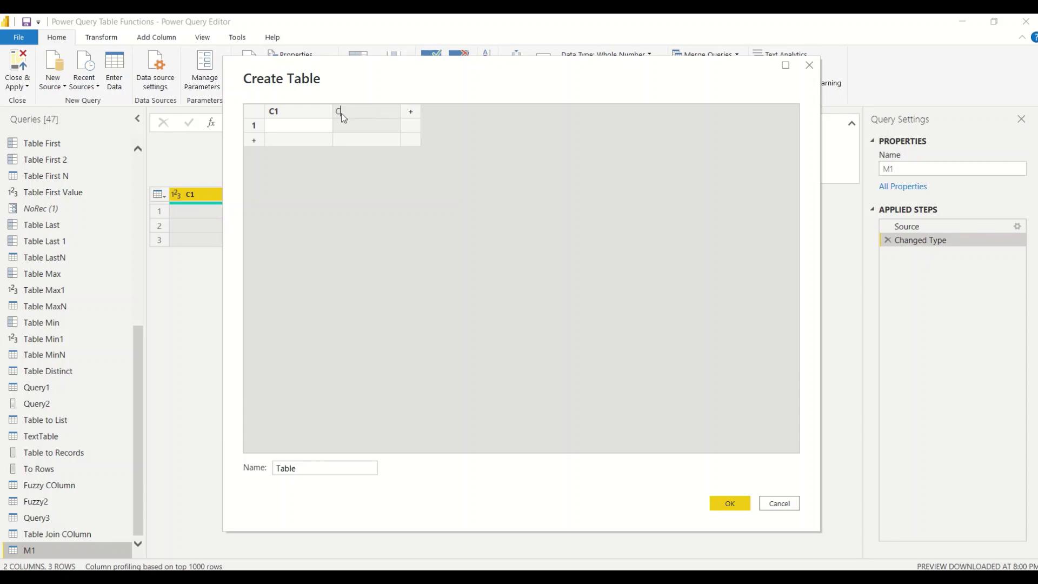
{"action": "type", "text": "3"}
Fill column C1 of the second table with 1, 1, 2, 2, 2, 3 and 3 in seven rows
{"action": "left_click", "coordinate": [312, 129]}
{"action": "type", "text": "1"}
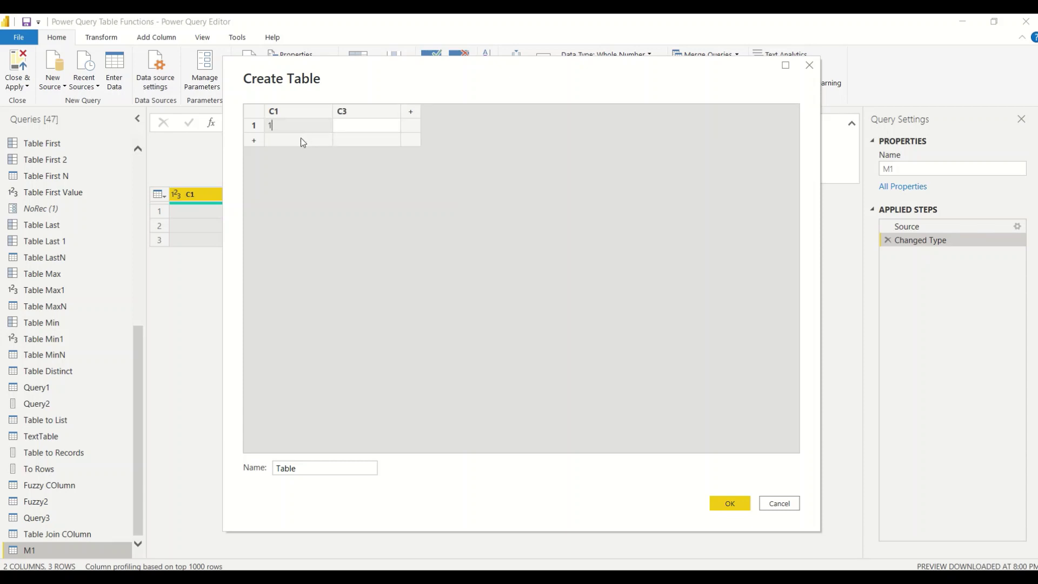
{"action": "left_click", "coordinate": [300, 139]}
{"action": "type", "text": "1"}
{"action": "left_click", "coordinate": [293, 157]}
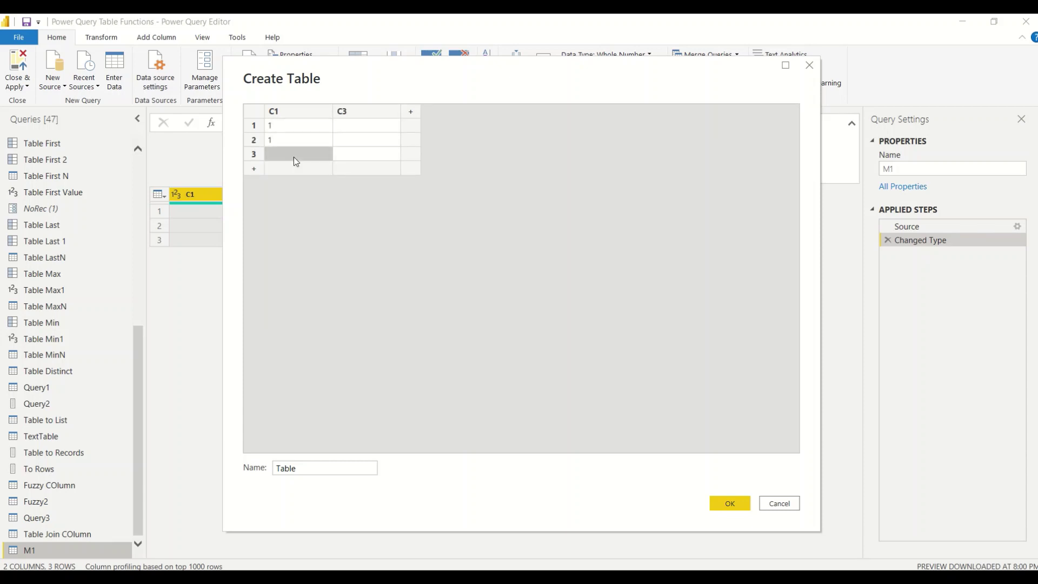
{"action": "type", "text": "2"}
{"action": "left_click", "coordinate": [291, 168]}
{"action": "type", "text": "2"}
{"action": "left_click", "coordinate": [290, 182]}
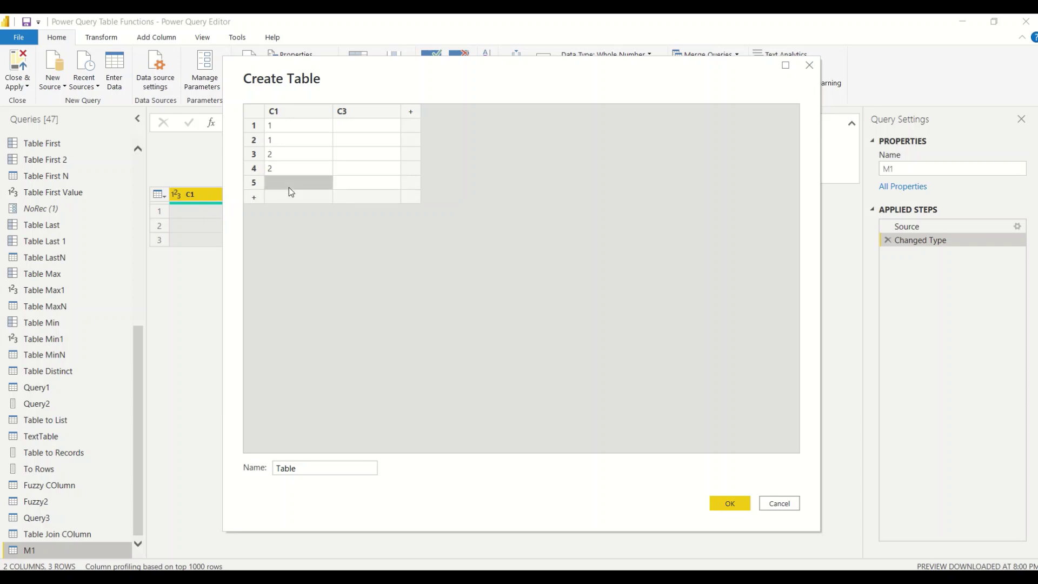
{"action": "type", "text": "2"}
{"action": "left_click", "coordinate": [287, 197]}
{"action": "type", "text": "3"}
{"action": "left_click", "coordinate": [287, 211]}
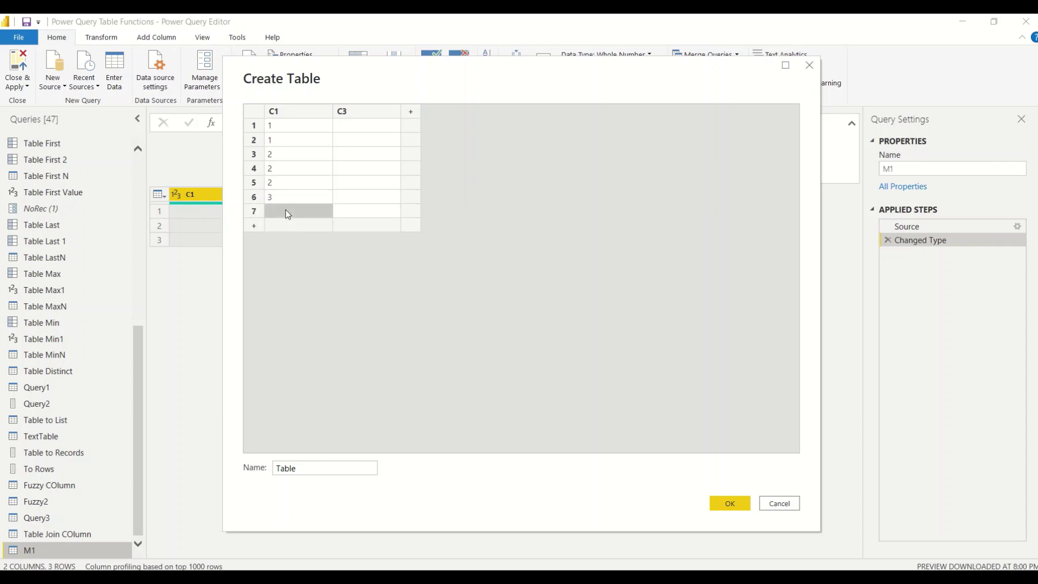
{"action": "type", "text": "3"}
Fill column C3 of the second table with AVC, ABC, DEF, QWE, ASD, ZXC and ASD
{"action": "left_click", "coordinate": [364, 133]}
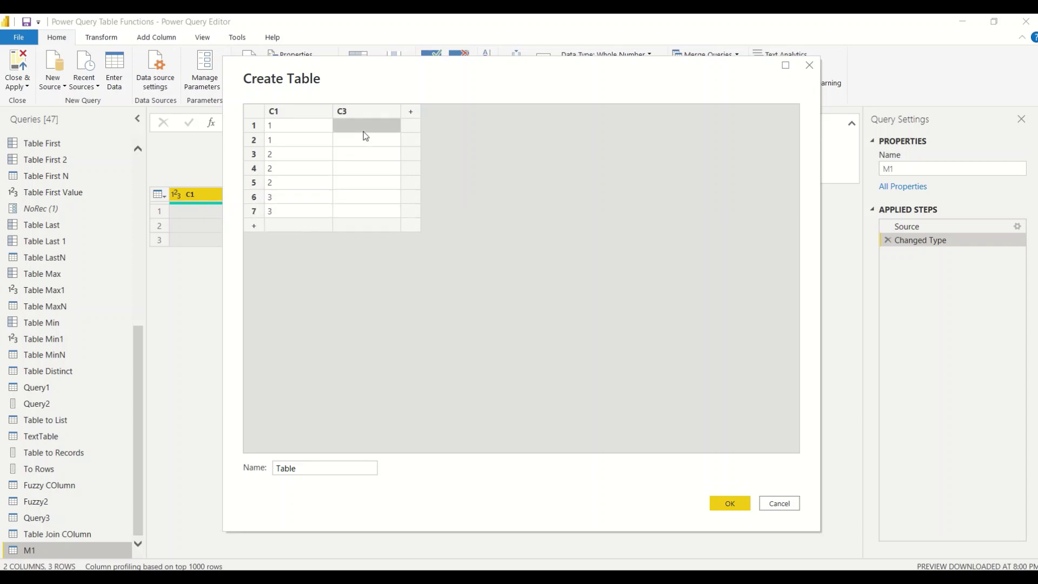
{"action": "type", "text": "AVC"}
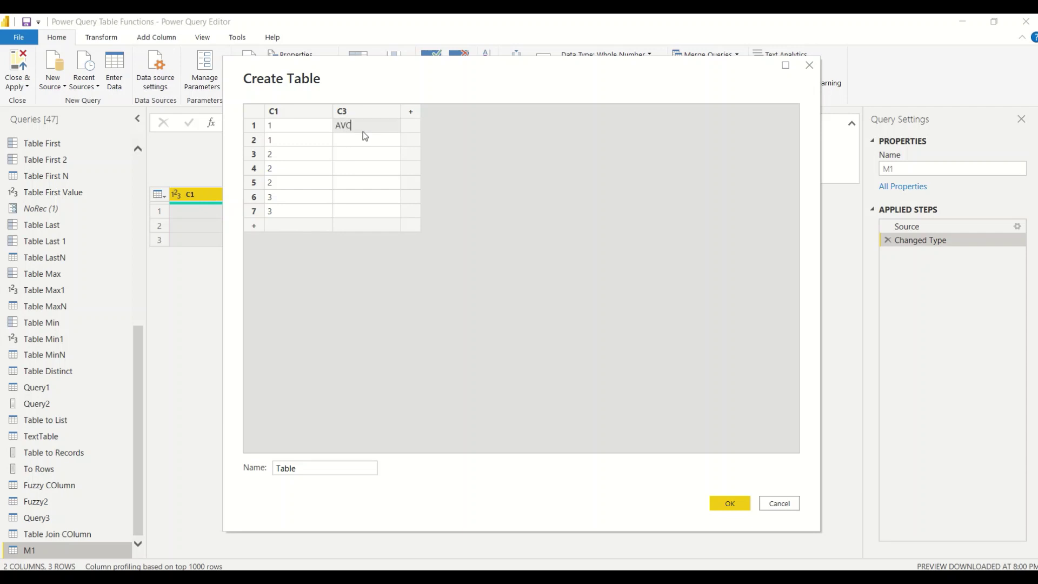
{"action": "left_click", "coordinate": [362, 141]}
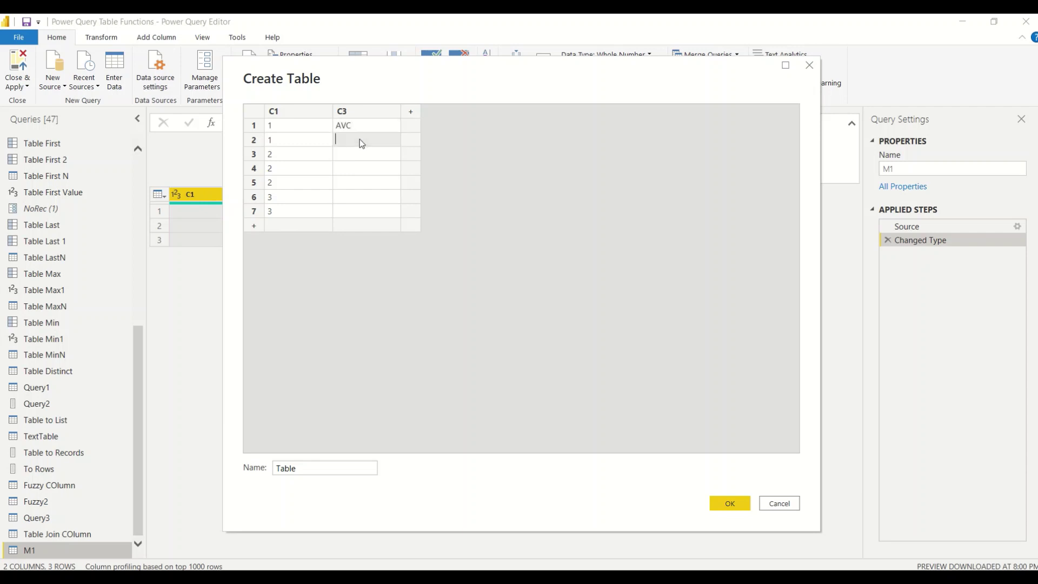
{"action": "type", "text": "ABC"}
{"action": "left_click", "coordinate": [357, 158]}
{"action": "type", "text": "DEF"}
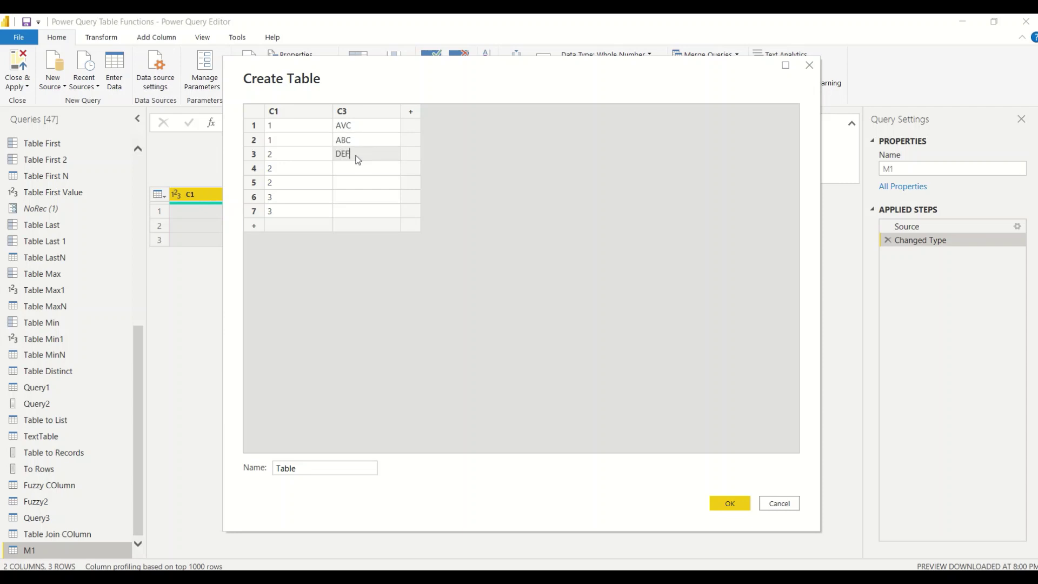
{"action": "left_click", "coordinate": [357, 171]}
{"action": "type", "text": "QWE"}
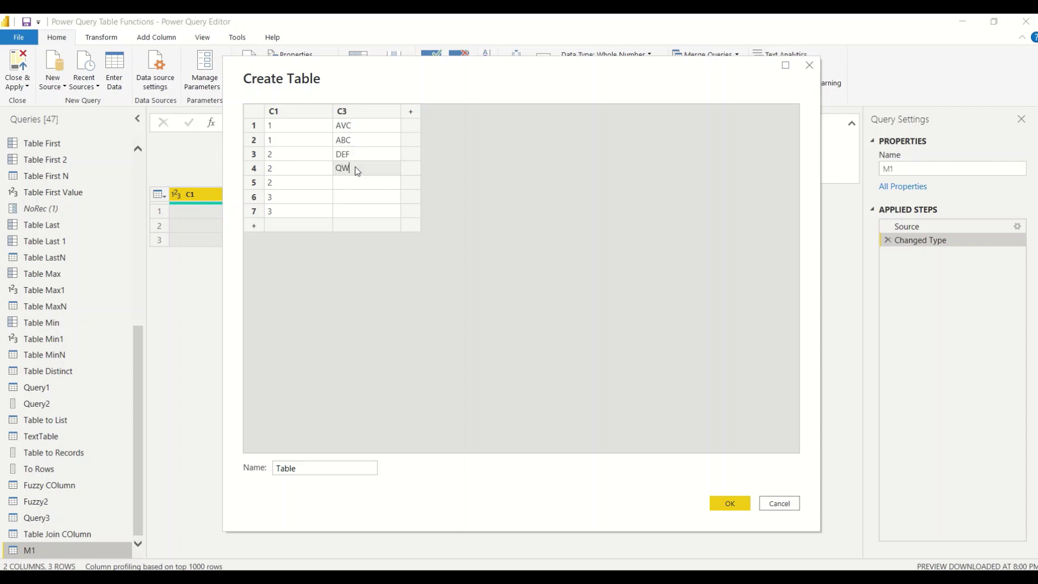
{"action": "left_click", "coordinate": [352, 183]}
{"action": "type", "text": "ASD"}
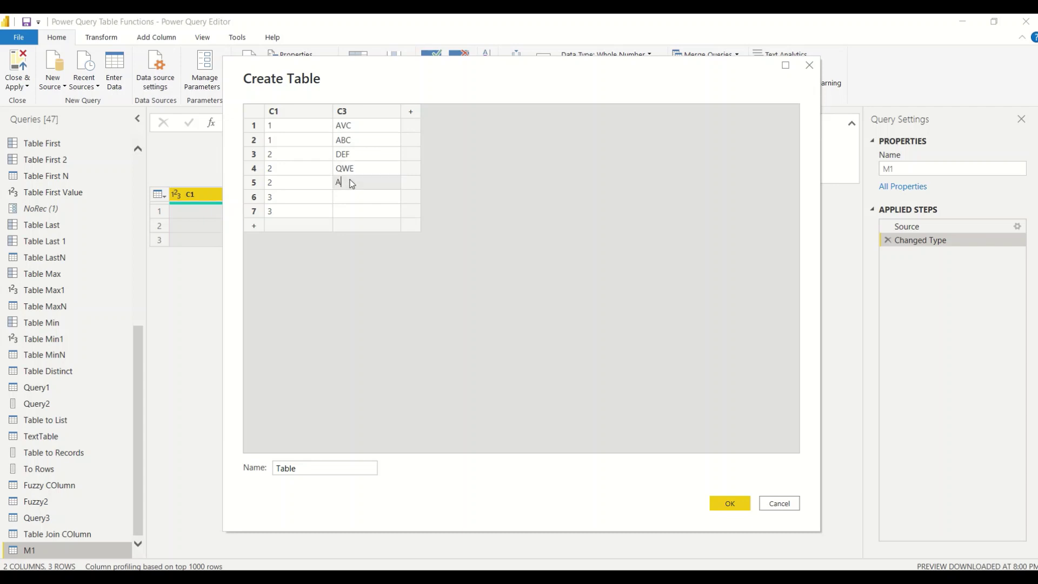
{"action": "left_click", "coordinate": [349, 197]}
{"action": "type", "text": "ZXC"}
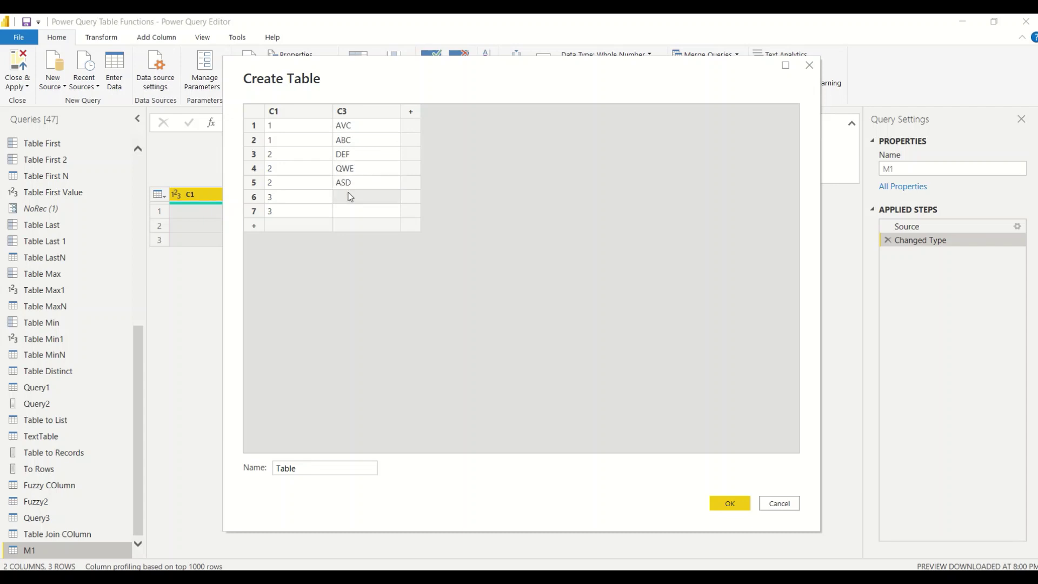
{"action": "left_click", "coordinate": [347, 212]}
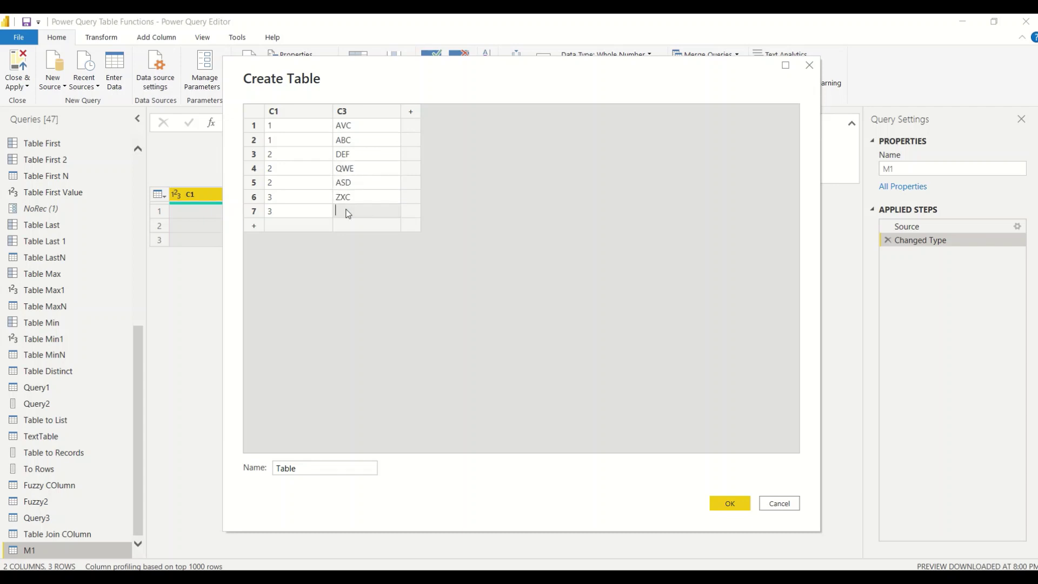
{"action": "type", "text": "ASD"}
Name the second manually entered table M2 and create it
{"action": "left_click_drag", "start_coordinate": [318, 468], "coordinate": [257, 463]}
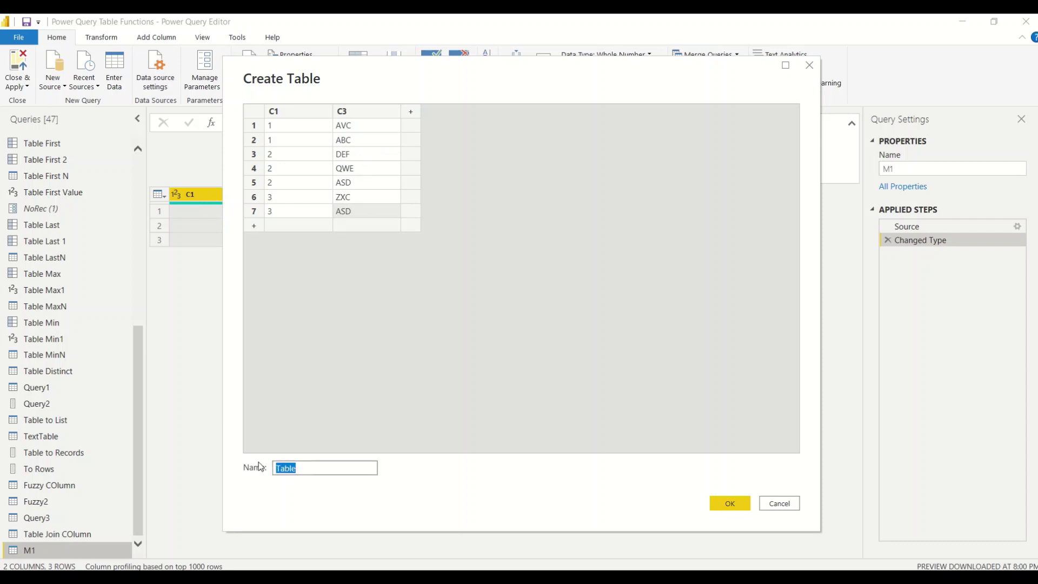
{"action": "type", "text": "M2"}
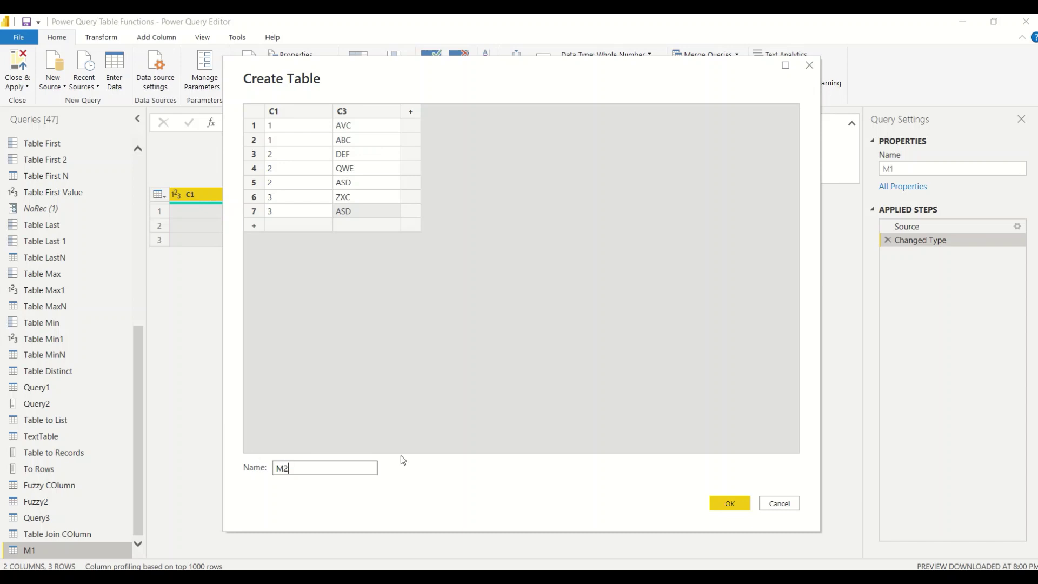
{"action": "left_click", "coordinate": [724, 504]}
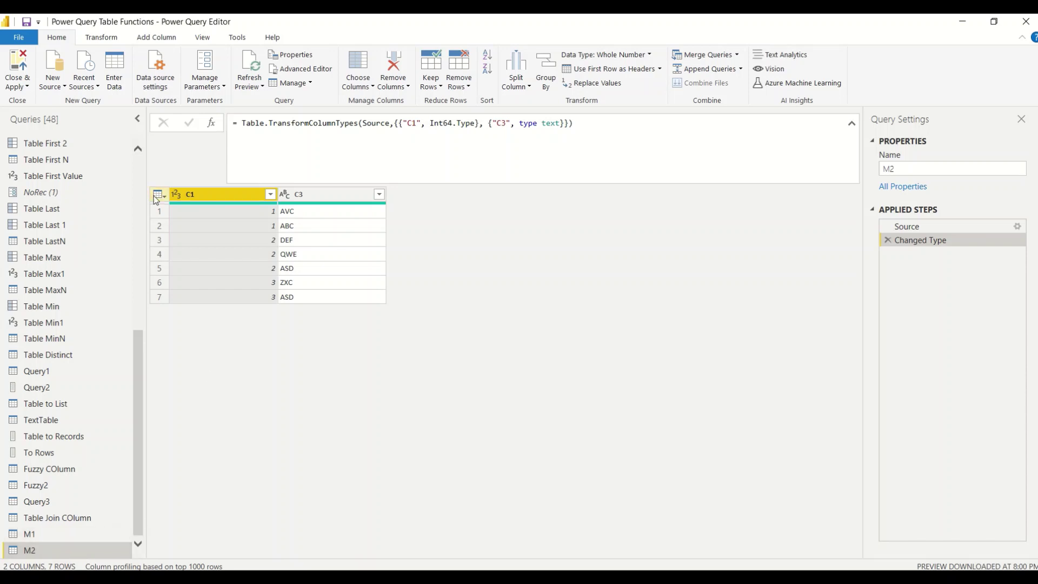
Add a new blank query to the query list and rename it M3
{"action": "left_click", "coordinate": [56, 86]}
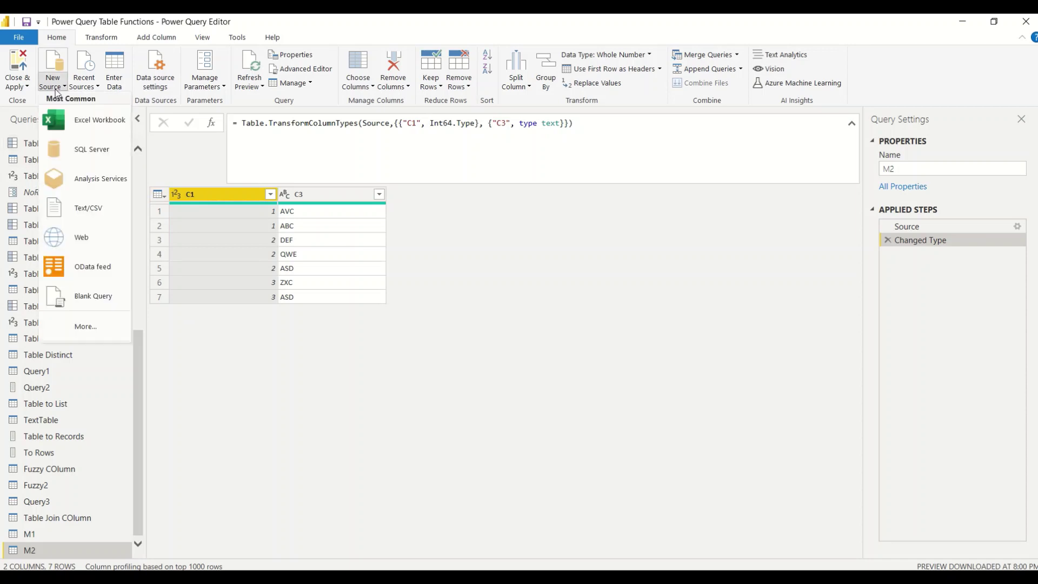
{"action": "left_click", "coordinate": [83, 304]}
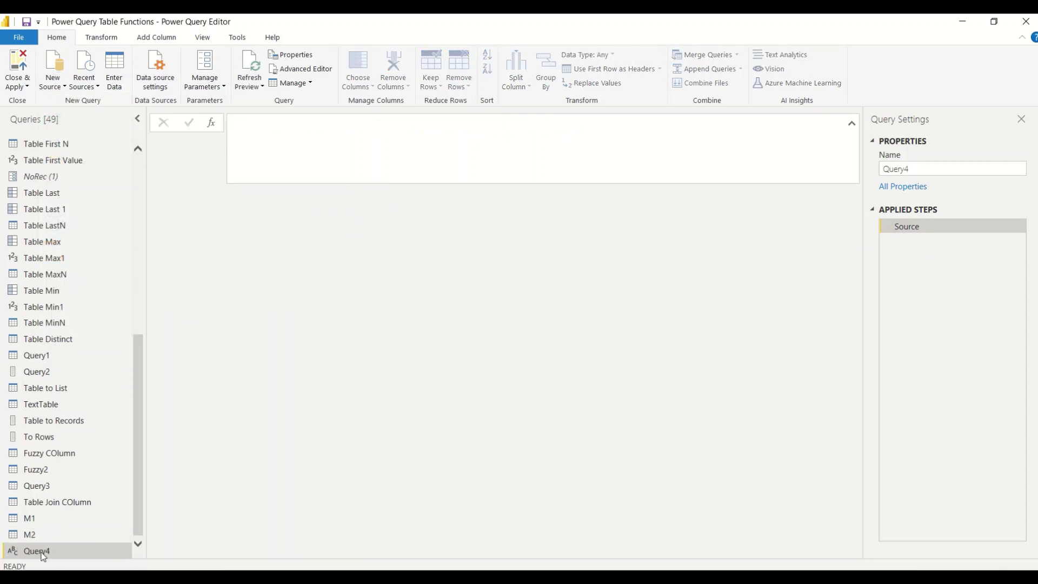
{"action": "double_click", "coordinate": [42, 551]}
{"action": "type", "text": "M3"}
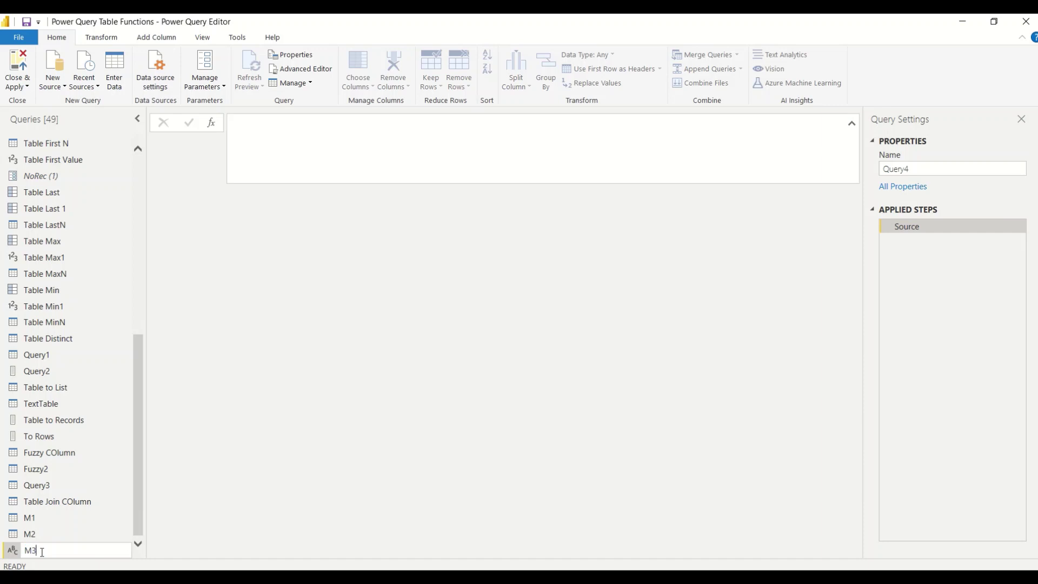
{"action": "key", "text": "Return"}
Open the code of query M3 for editing and replace the empty source with Table.AddJoinColumn, using M1 as the first table
{"action": "right_click", "coordinate": [59, 549]}
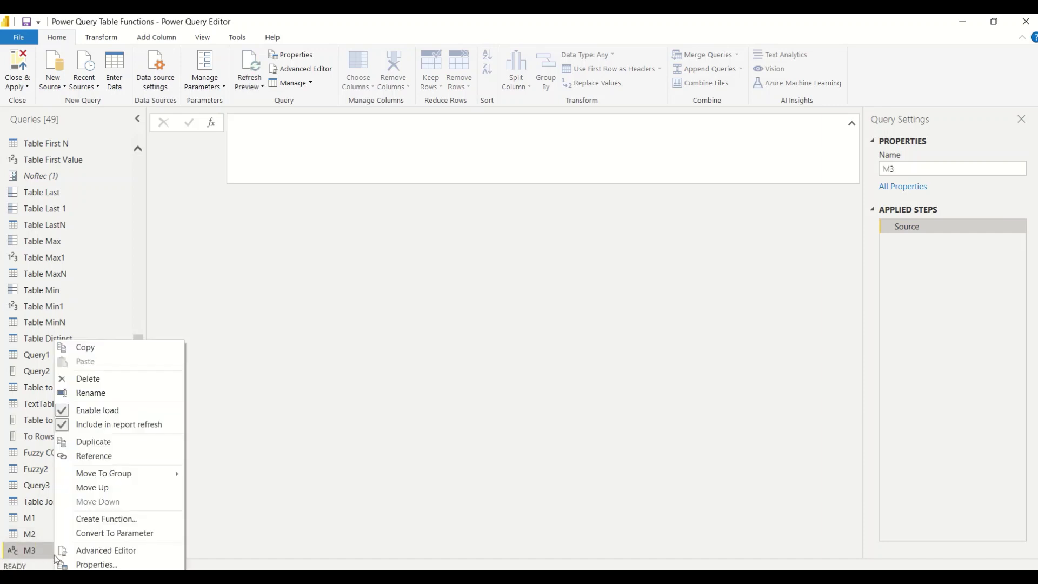
{"action": "left_click", "coordinate": [103, 550]}
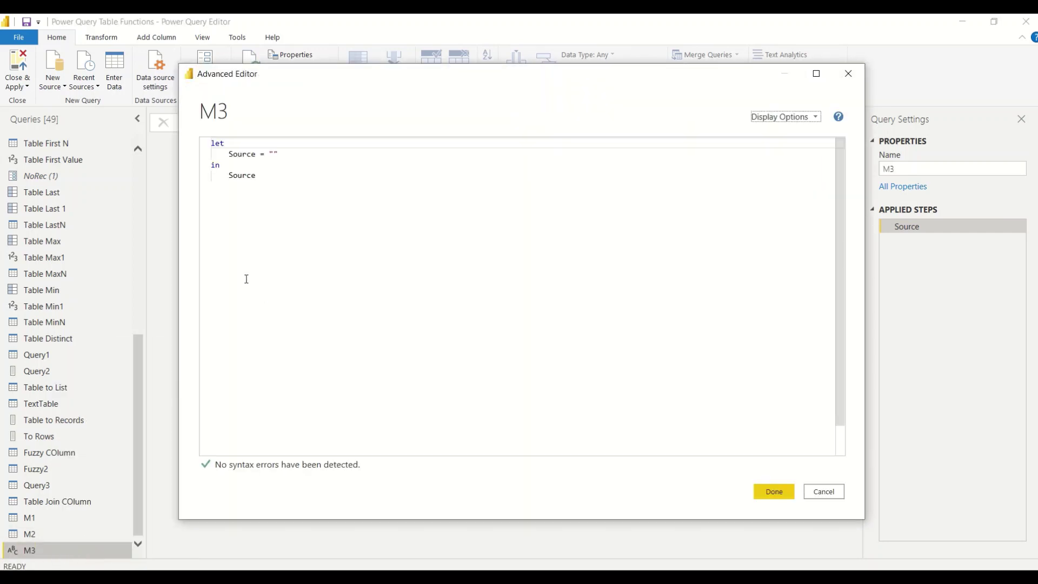
{"action": "double_click", "coordinate": [271, 154]}
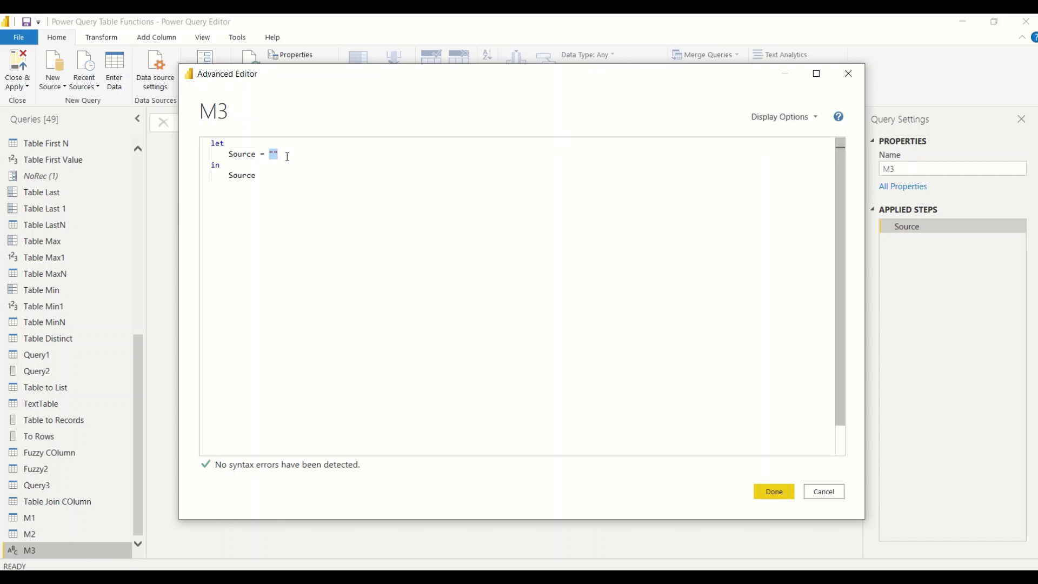
{"action": "type", "text": "Table."}
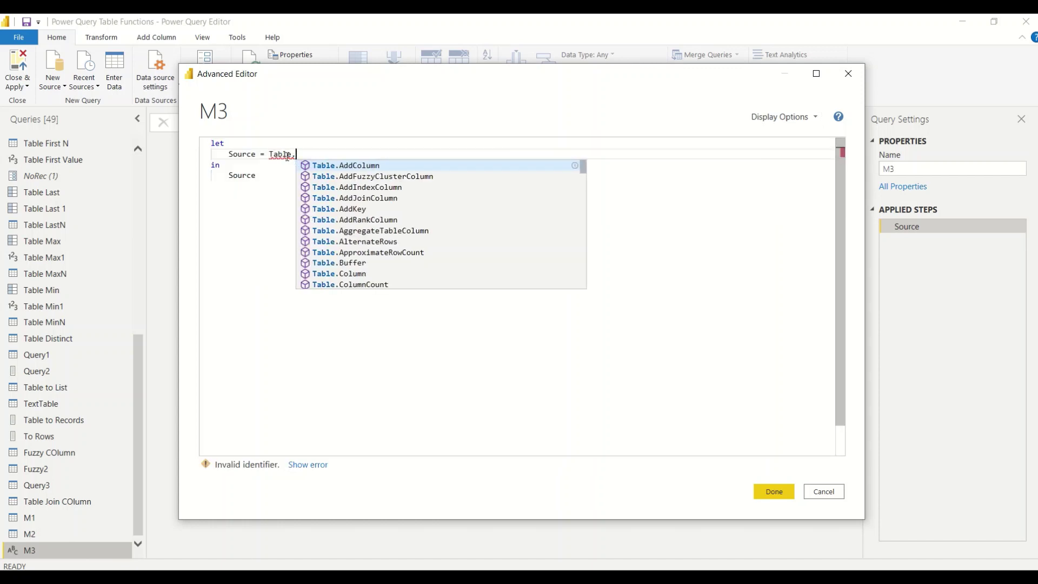
{"action": "type", "text": "AddJ"}
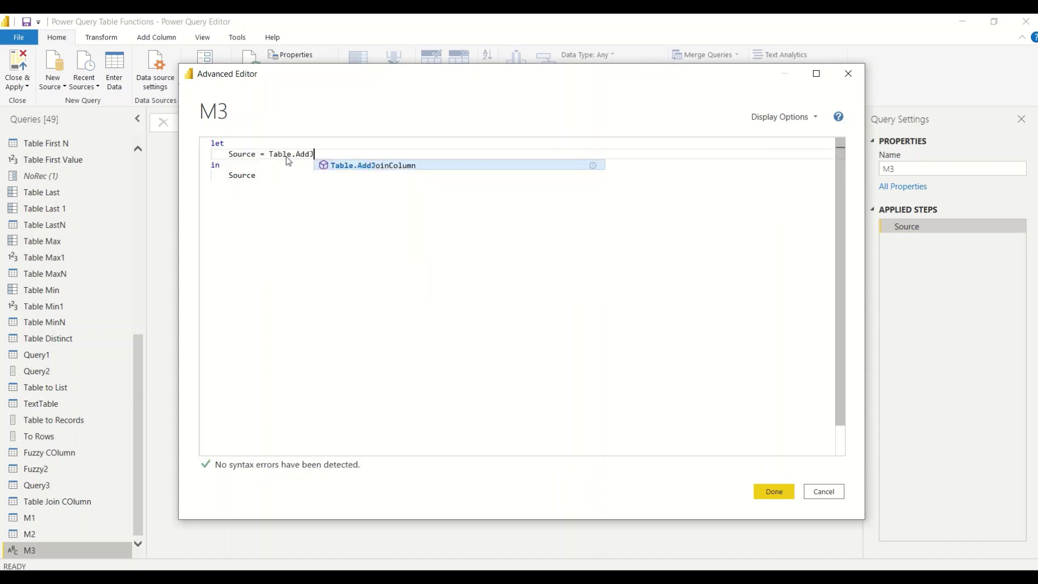
{"action": "key", "text": "Tab"}
{"action": "type", "text": "("}
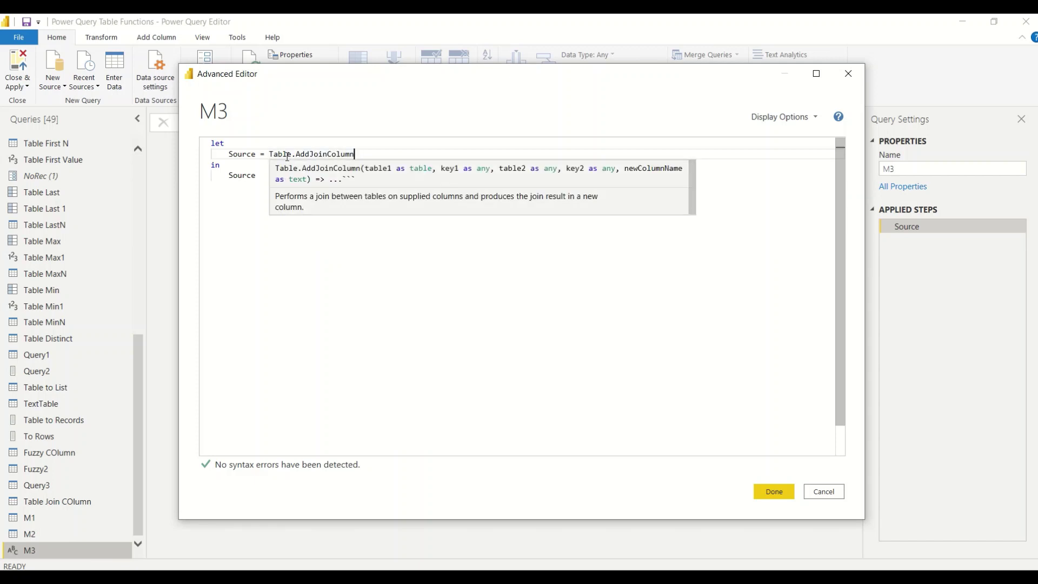
{"action": "key", "text": "Escape"}
{"action": "type", "text": "M1"}
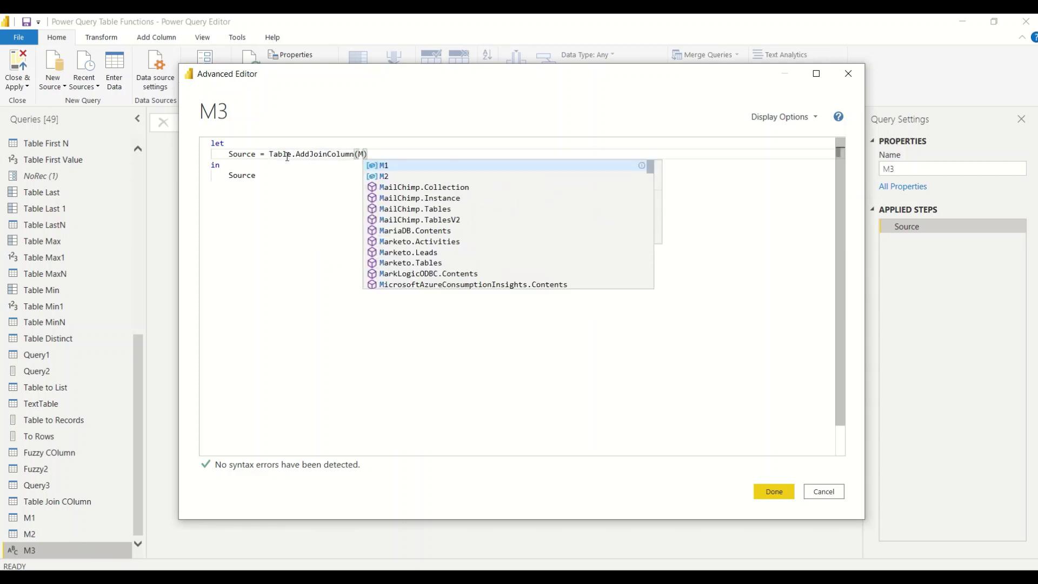
{"action": "key", "text": "Escape"}
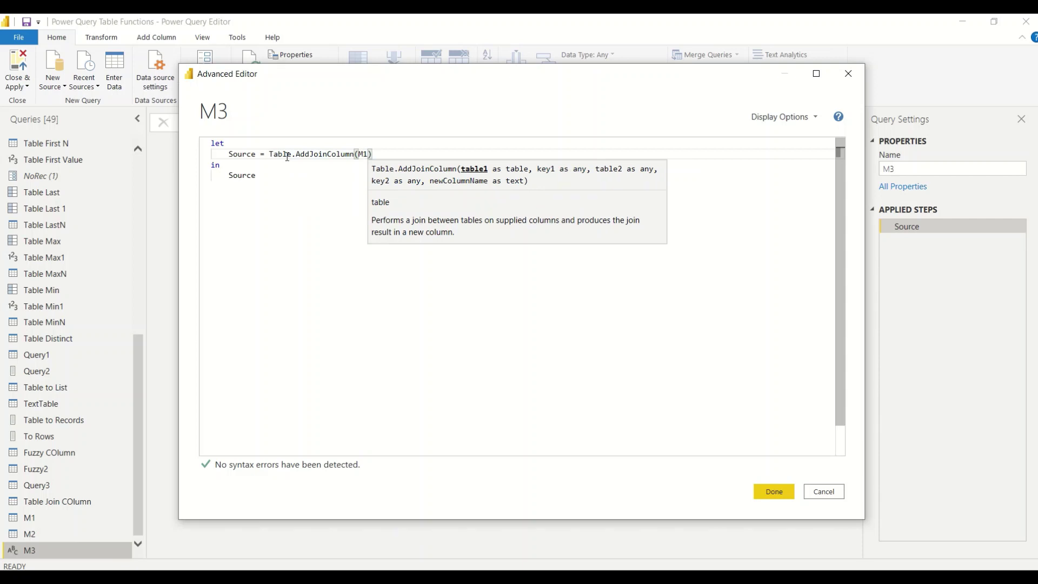
Extend the Table.AddJoinColumn arguments with key "C1", second table ()=>M2 and its key "C1"
{"action": "type", "text": ",\""}
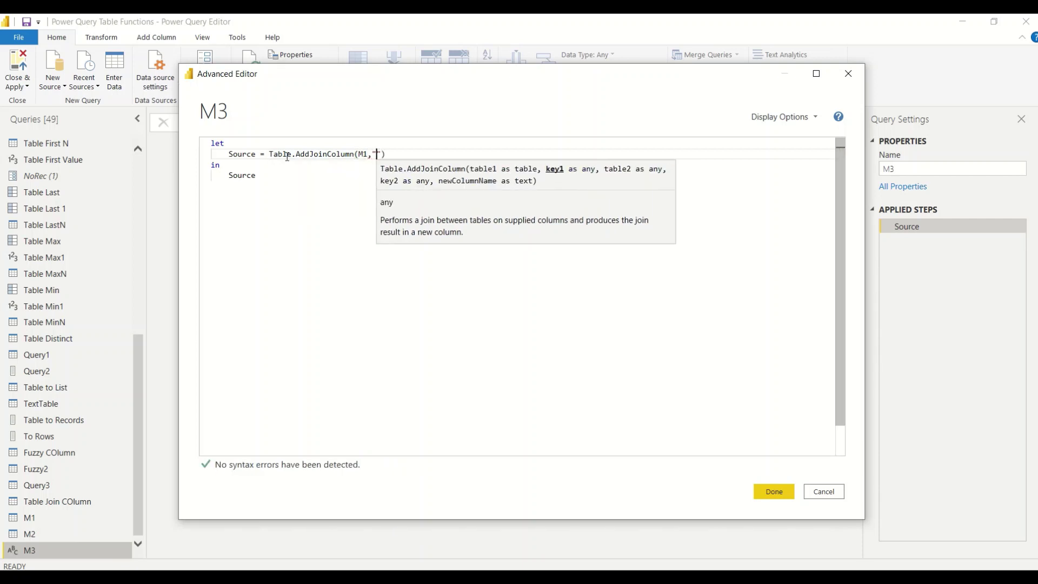
{"action": "type", "text": "C1\","}
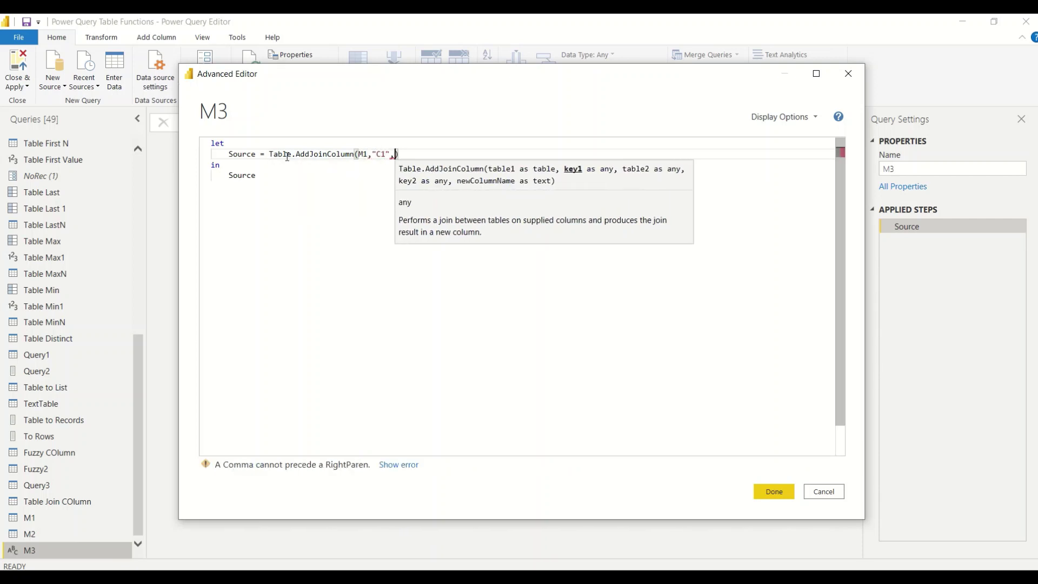
{"action": "type", "text": "("}
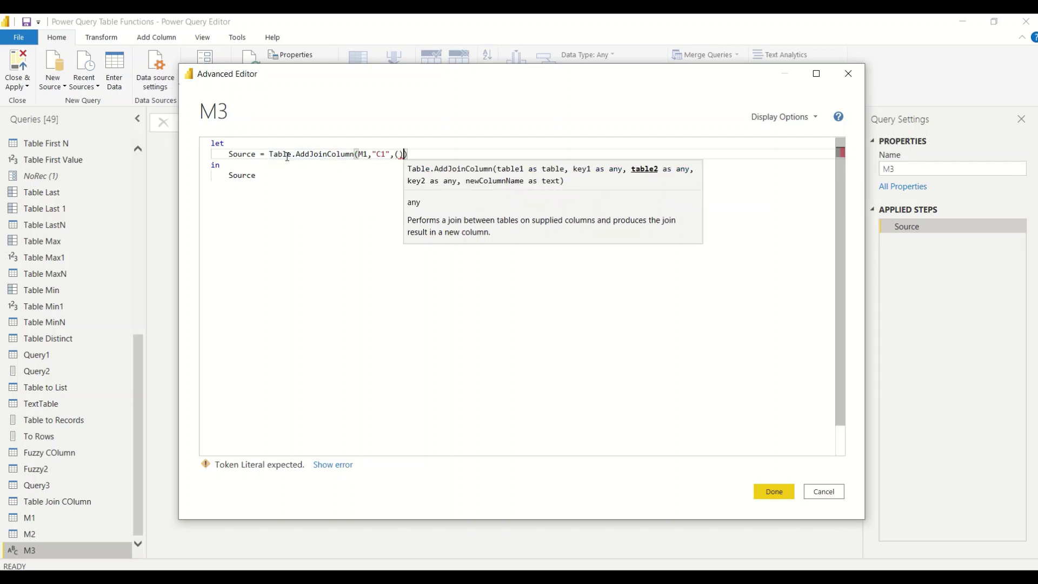
{"action": "type", "text": ")=>"}
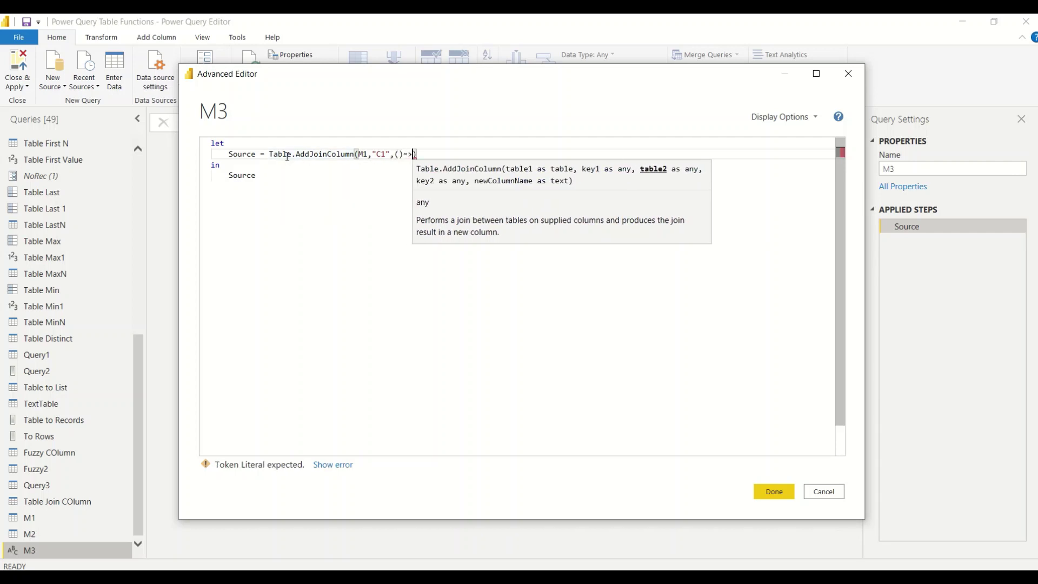
{"action": "type", "text": "M2,"}
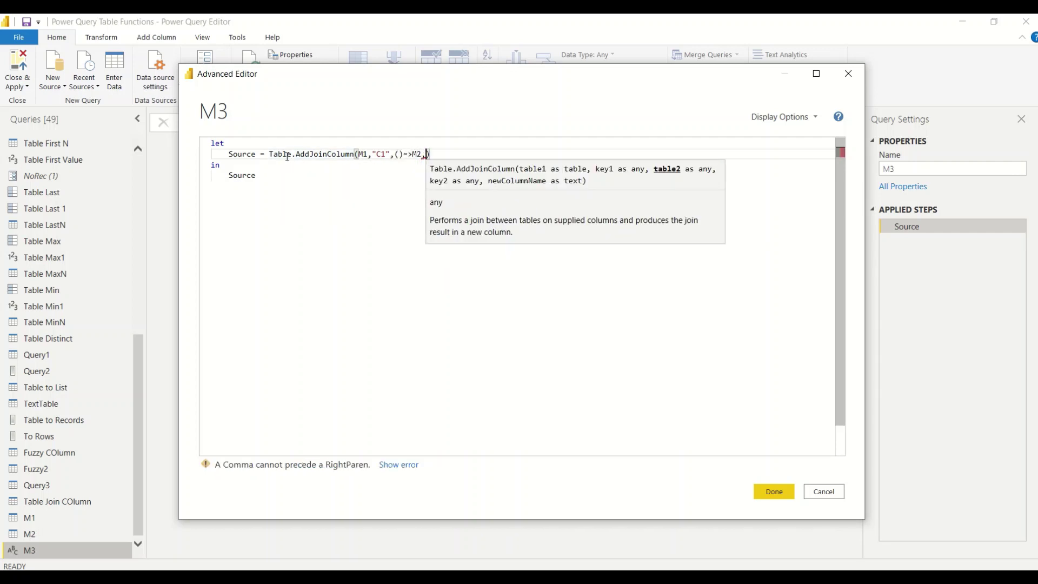
{"action": "type", "text": "\""}
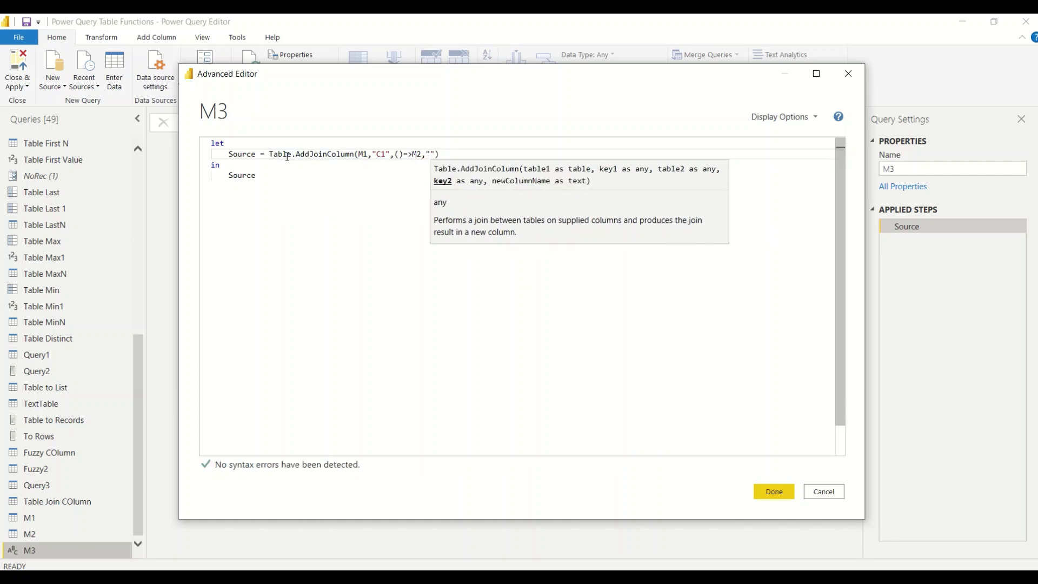
{"action": "type", "text": "C1"}
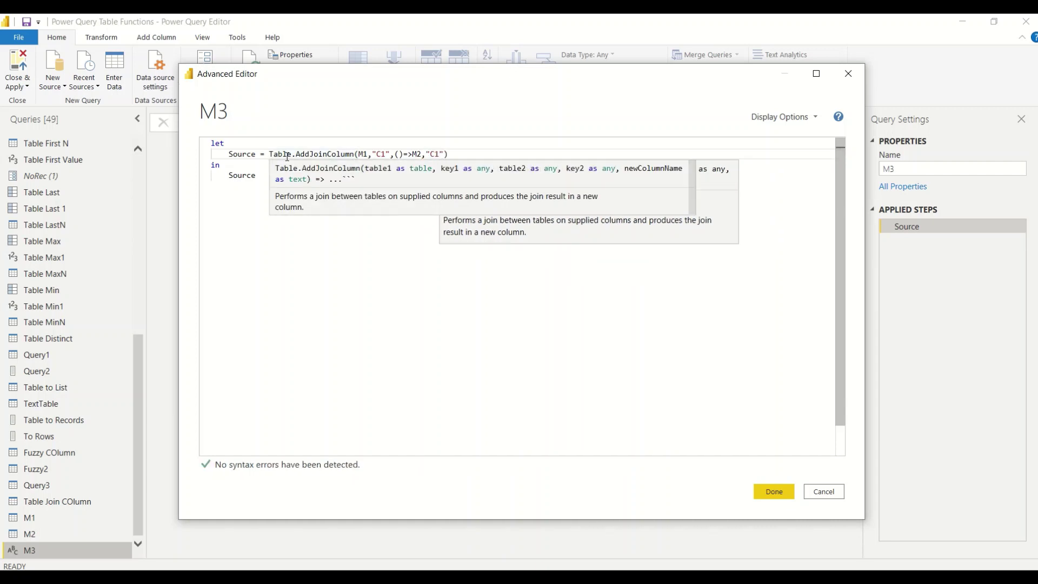
{"action": "type", "text": "\","}
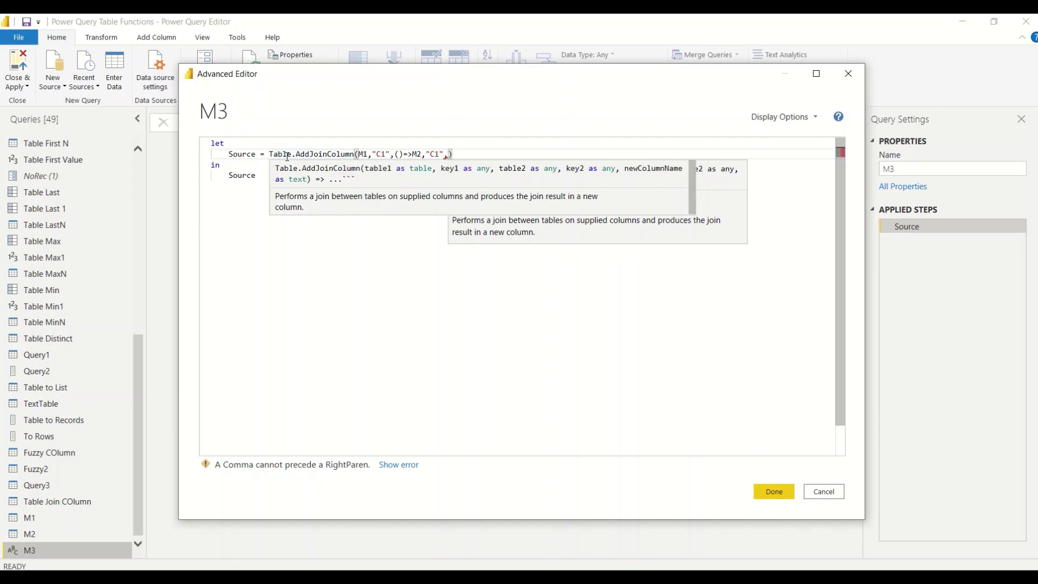
Enter "C3 Tab2" as the new column name argument of Table.AddJoinColumn
{"action": "type", "text": "\""}
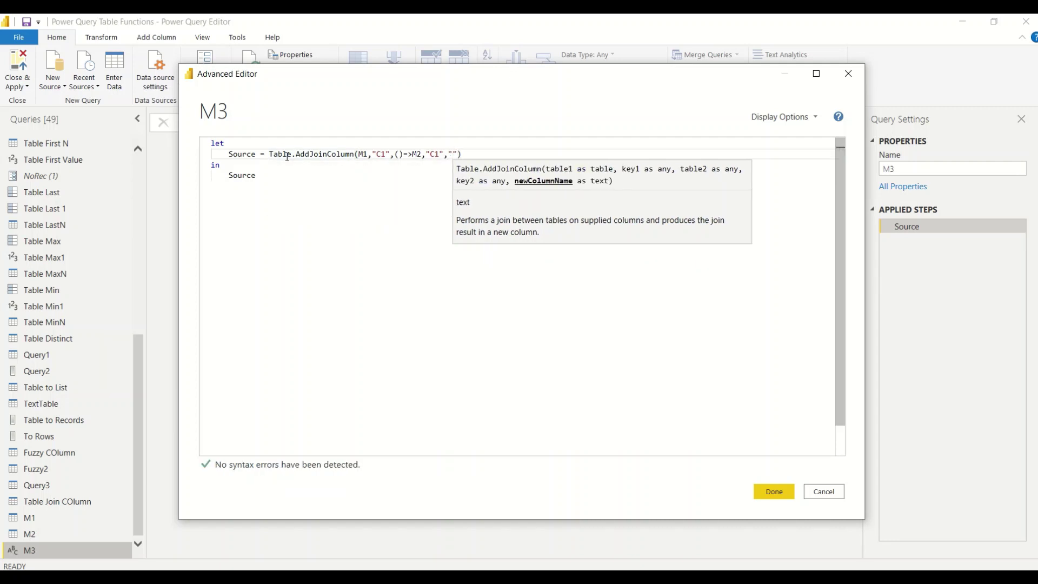
{"action": "type", "text": "C3"}
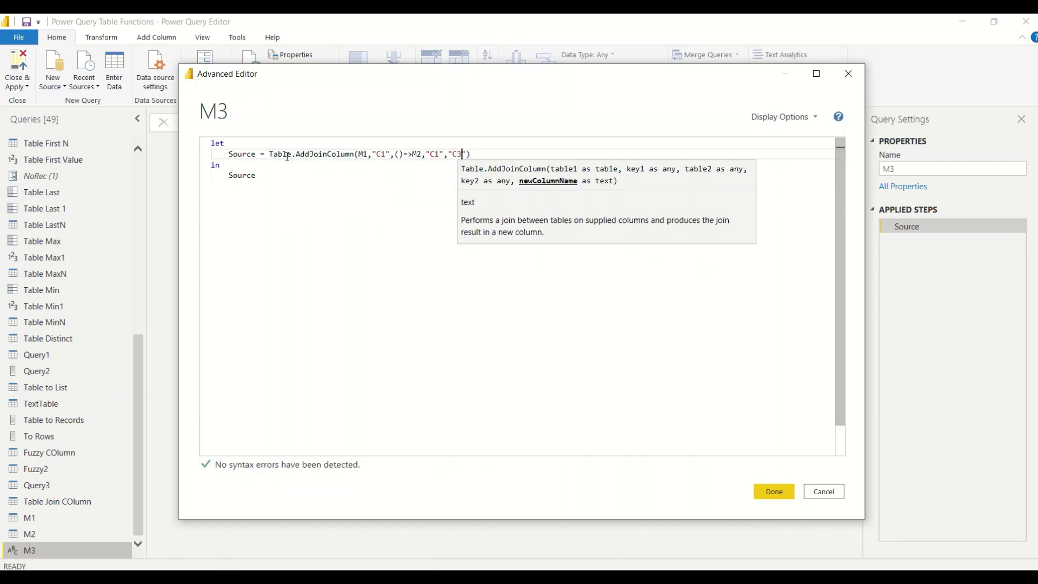
{"action": "type", "text": " Tab2"}
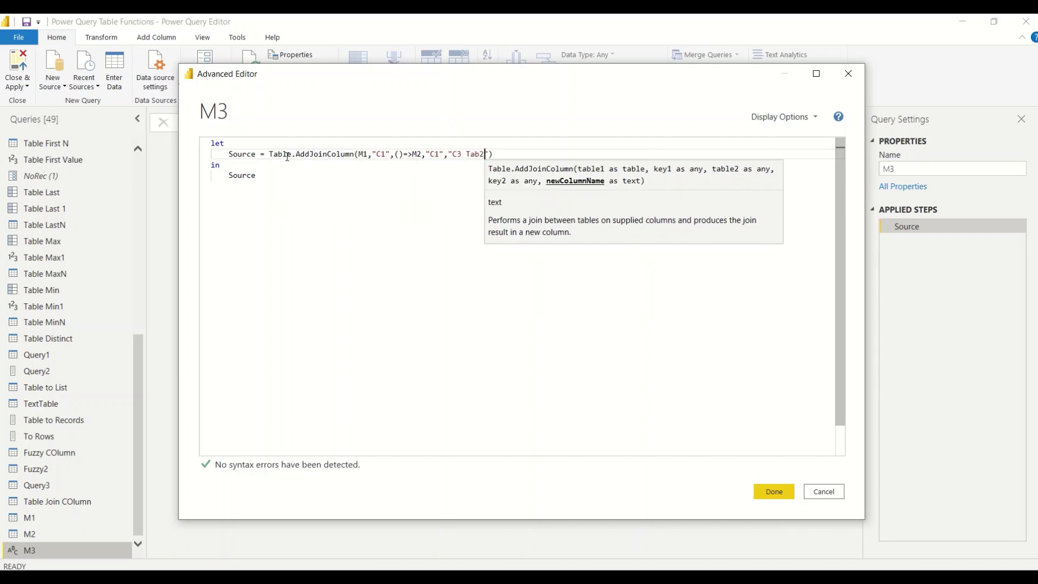
{"action": "mouse_move", "coordinate": [282, 158]}
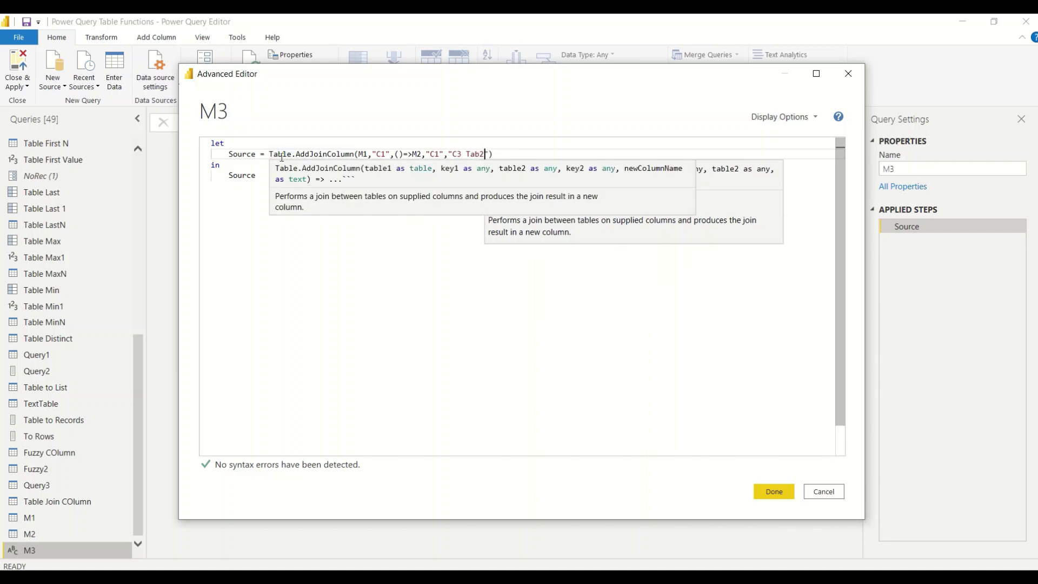
{"action": "left_click", "coordinate": [270, 178]}
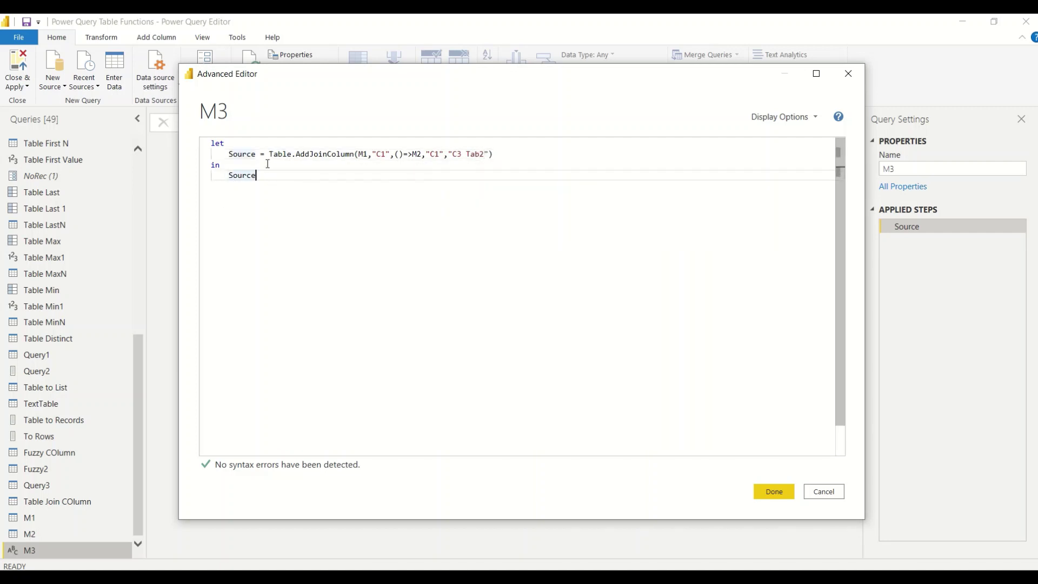
{"action": "mouse_move", "coordinate": [311, 158]}
Apply the M3 code and expand the C3 Tab2 column into C1 and C3, with the original column name as prefix
{"action": "left_click", "coordinate": [765, 492]}
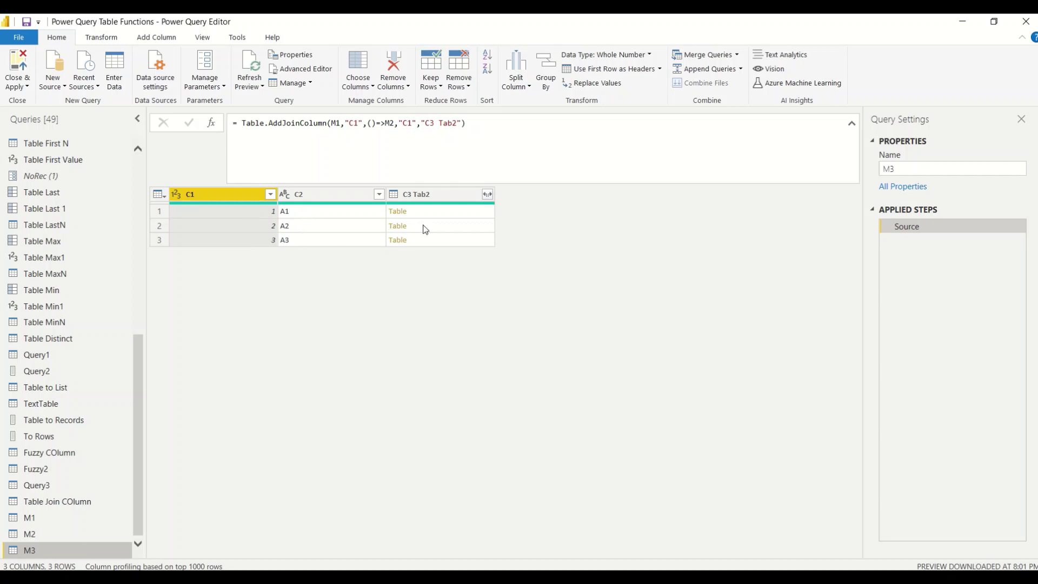
{"action": "left_click", "coordinate": [486, 195]}
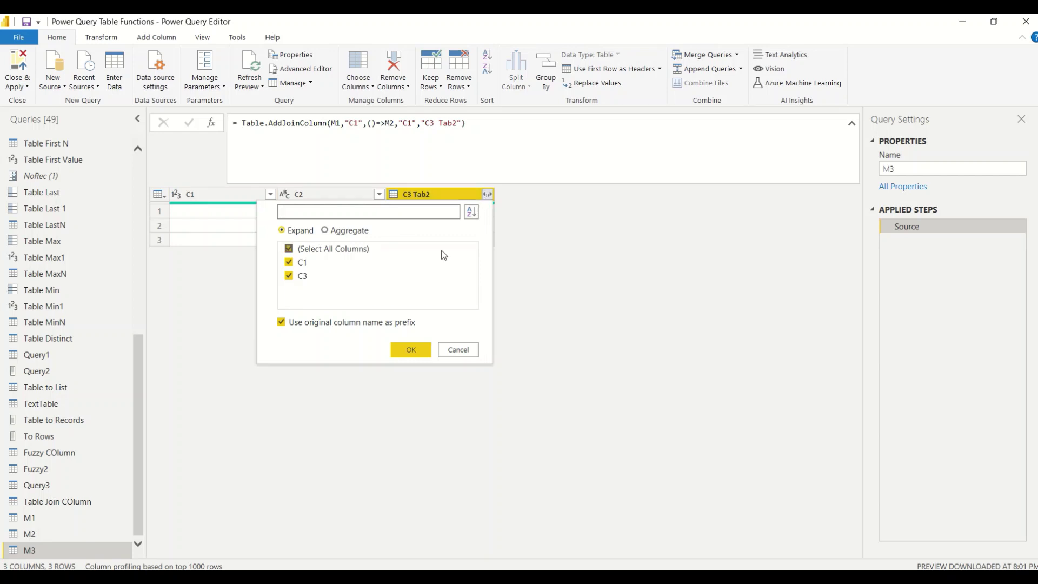
{"action": "left_click", "coordinate": [401, 351]}
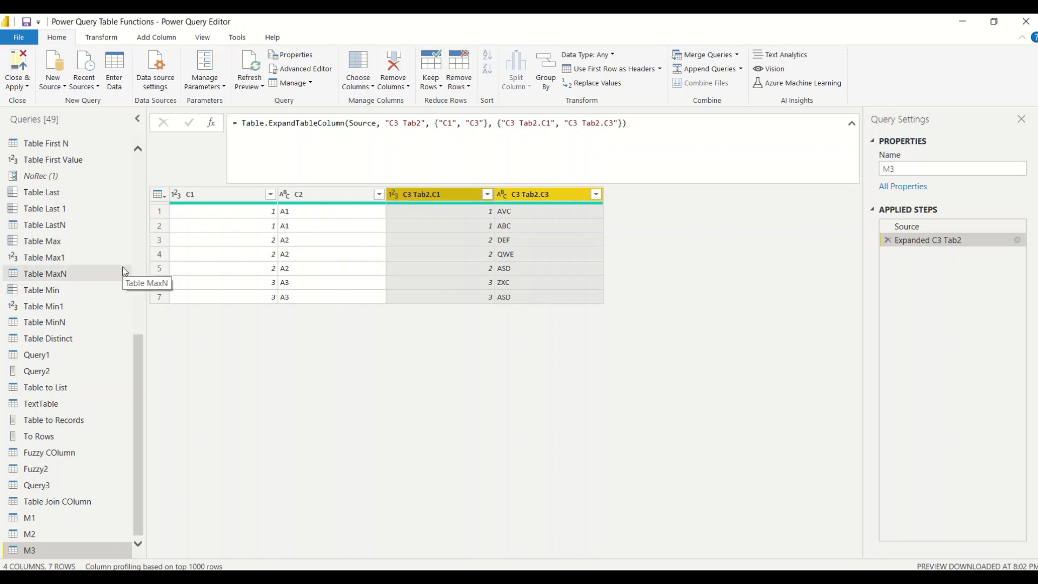
Start another manually entered table with three columns named Key1, Key2 and Value
{"action": "left_click", "coordinate": [122, 89]}
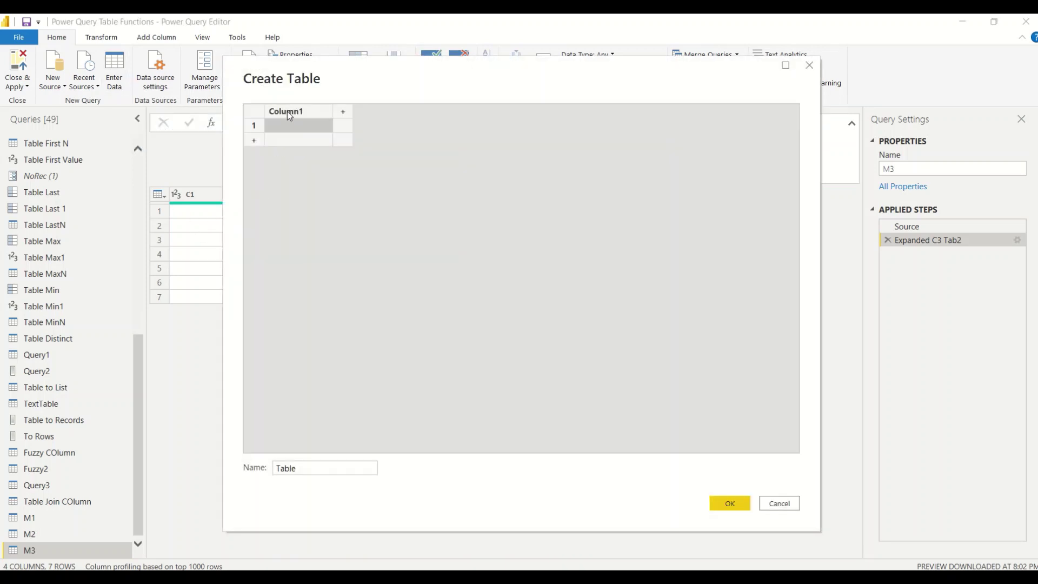
{"action": "double_click", "coordinate": [287, 111]}
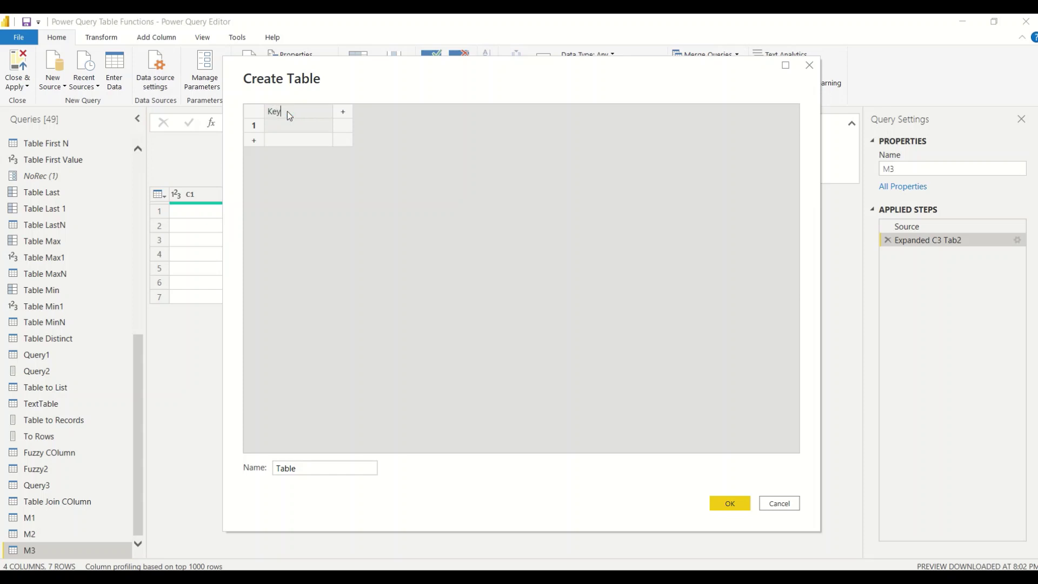
{"action": "left_click", "coordinate": [343, 113]}
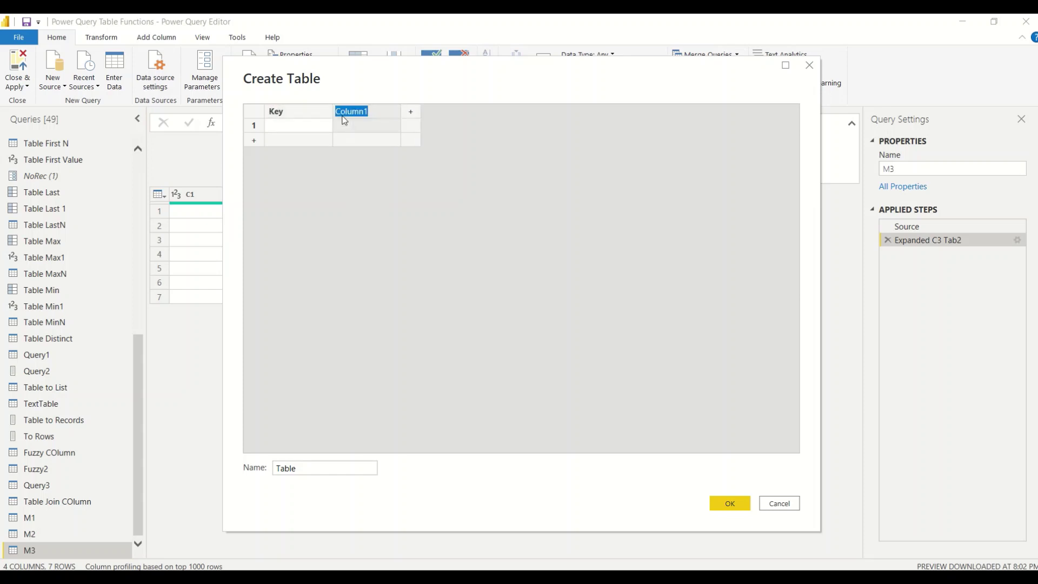
{"action": "double_click", "coordinate": [300, 112]}
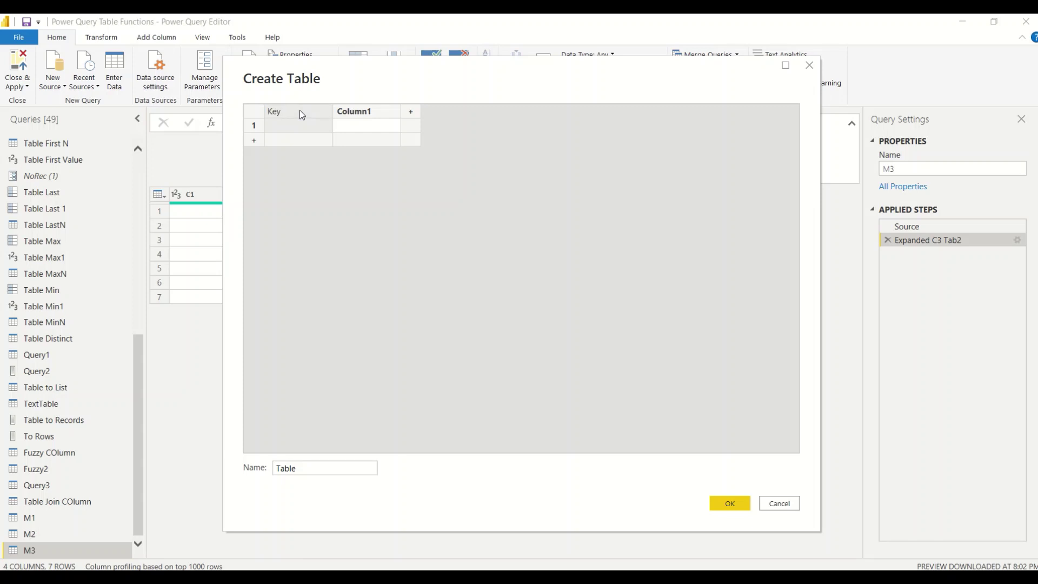
{"action": "type", "text": "1"}
{"action": "double_click", "coordinate": [348, 115]}
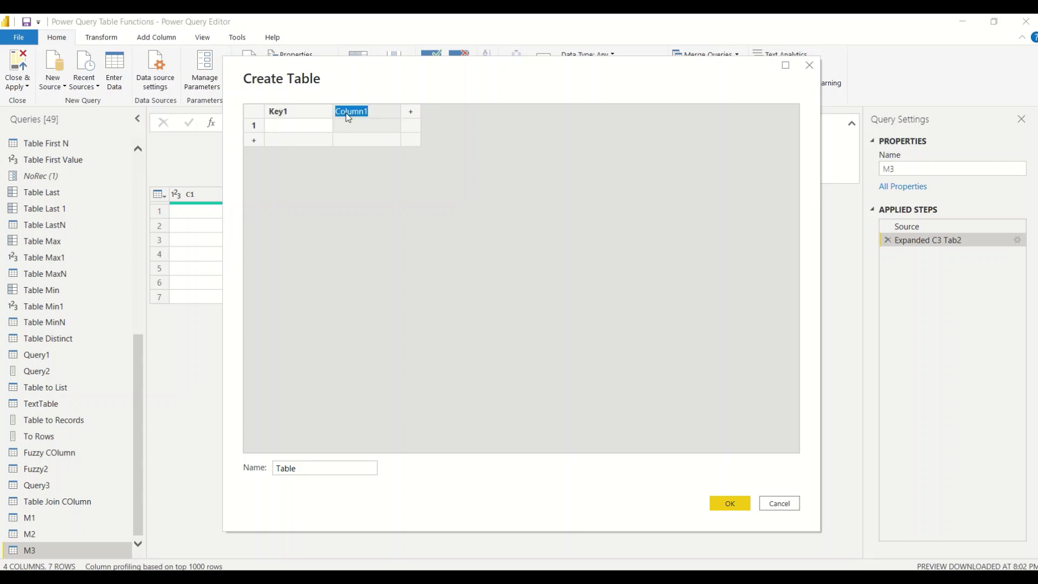
{"action": "type", "text": "Key2"}
{"action": "left_click", "coordinate": [410, 113]}
{"action": "type", "text": "Value"}
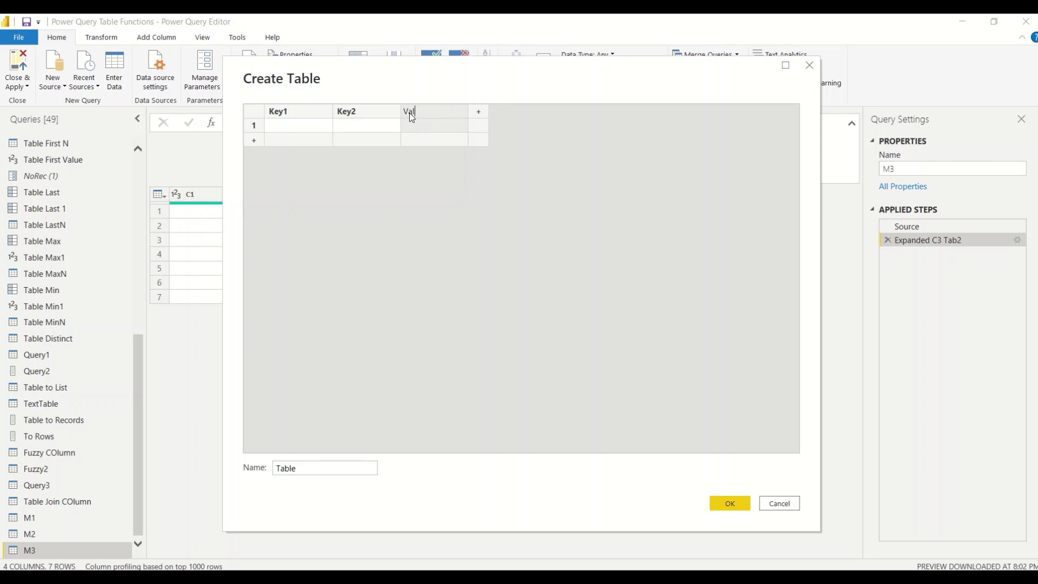
Enter the keys of the first two rows: A with 1, and A with 2, in Key1 and Key2
{"action": "left_click", "coordinate": [315, 134]}
{"action": "type", "text": "A"}
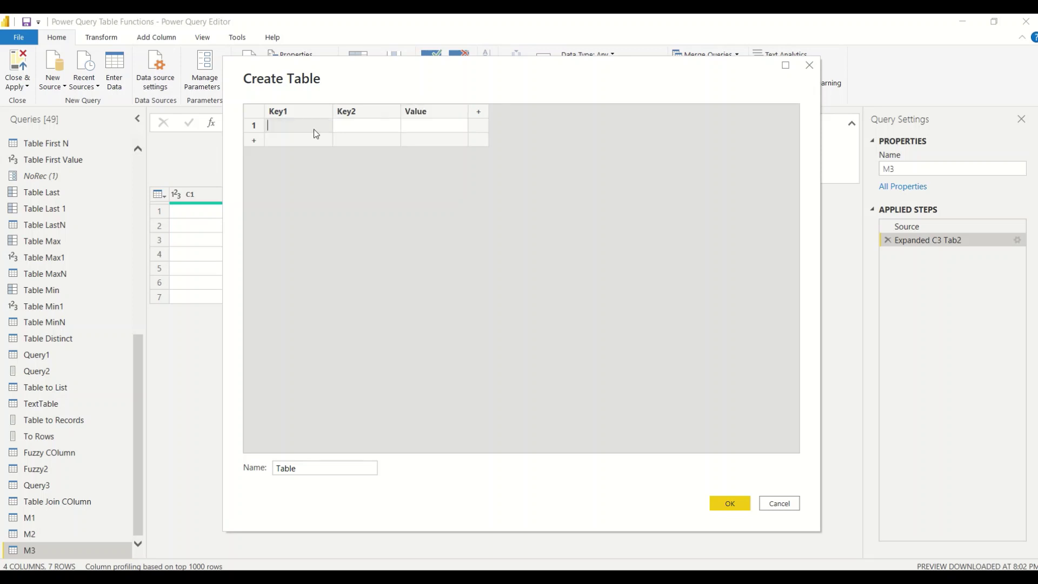
{"action": "left_click", "coordinate": [358, 134]}
{"action": "type", "text": "1"}
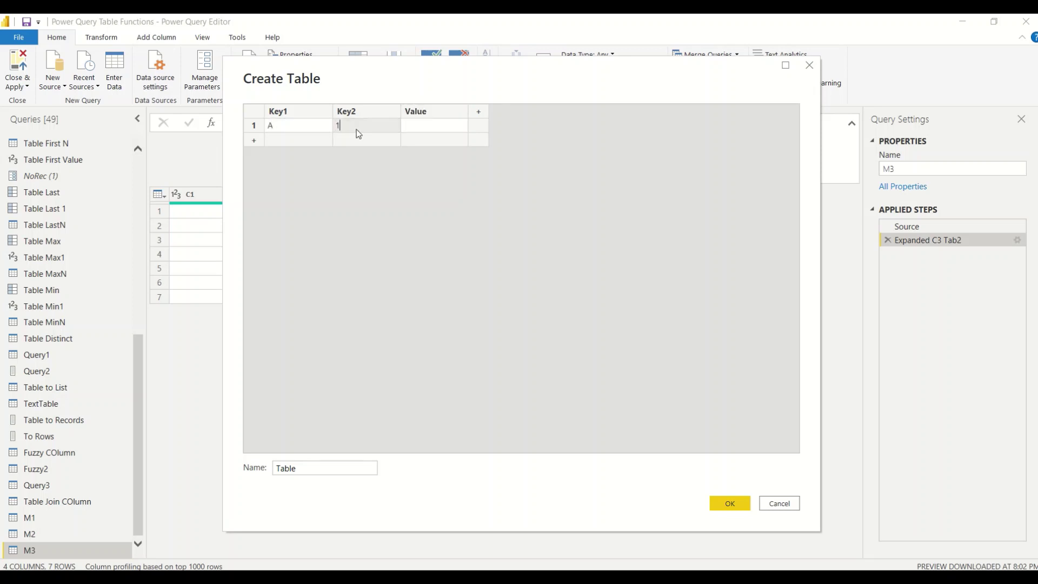
{"action": "left_click", "coordinate": [292, 145]}
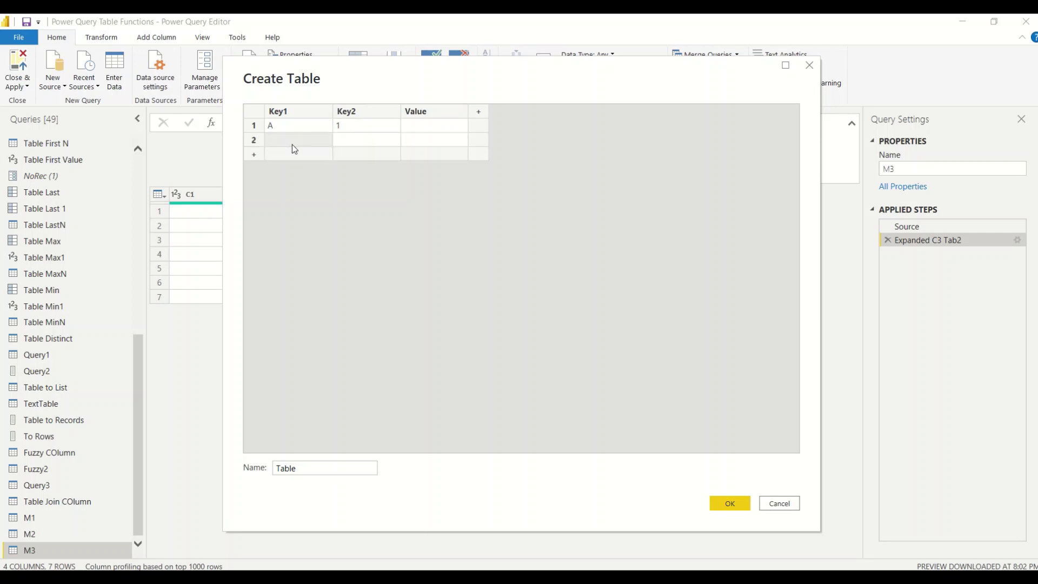
{"action": "left_click", "coordinate": [363, 141]}
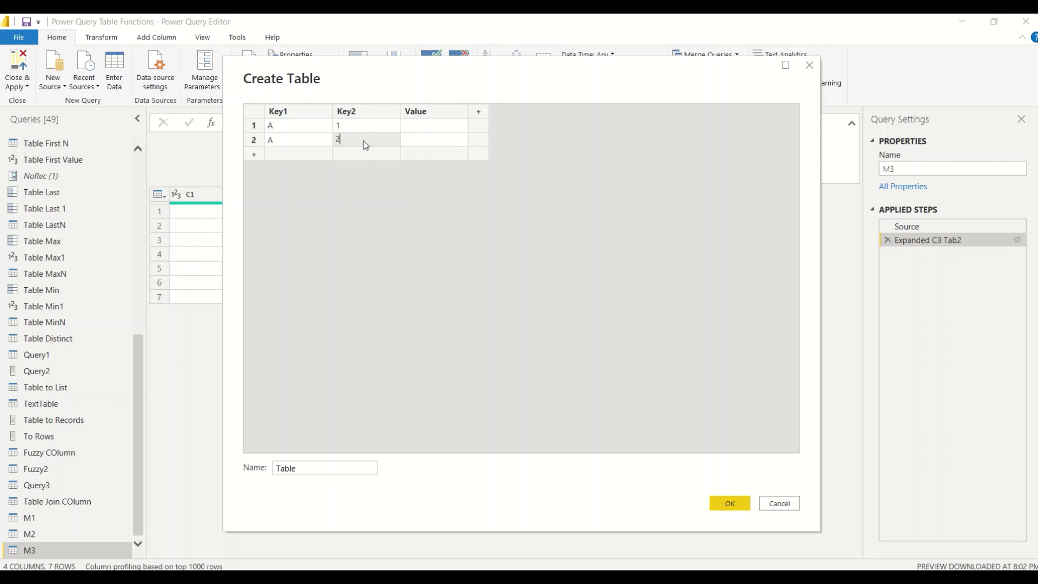
{"action": "type", "text": "2"}
Add two more rows of keys: B with 1, and C with 2
{"action": "left_click", "coordinate": [293, 154]}
{"action": "type", "text": "B"}
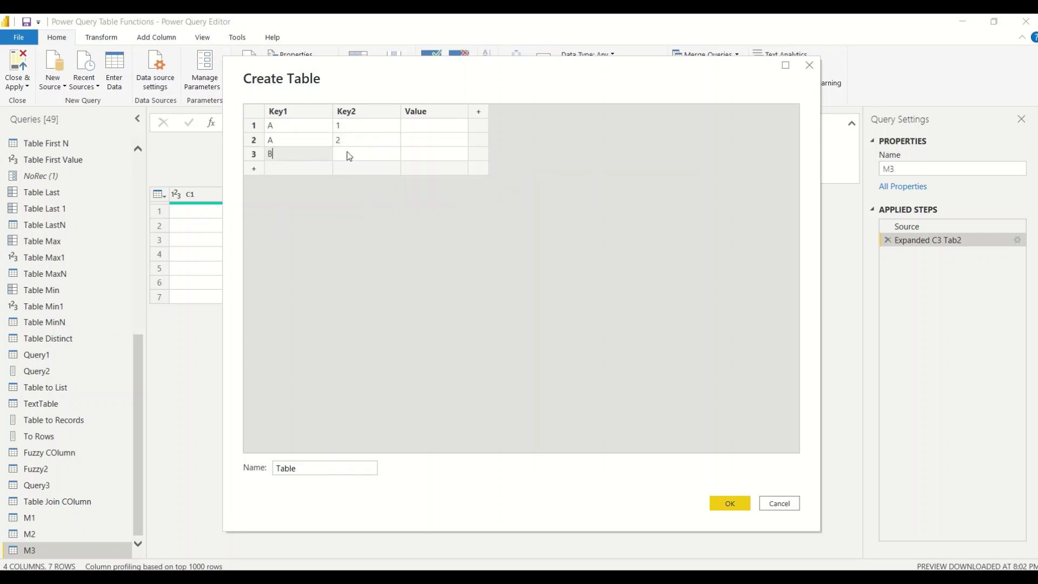
{"action": "left_click", "coordinate": [347, 156]}
{"action": "type", "text": "1"}
{"action": "left_click", "coordinate": [311, 167]}
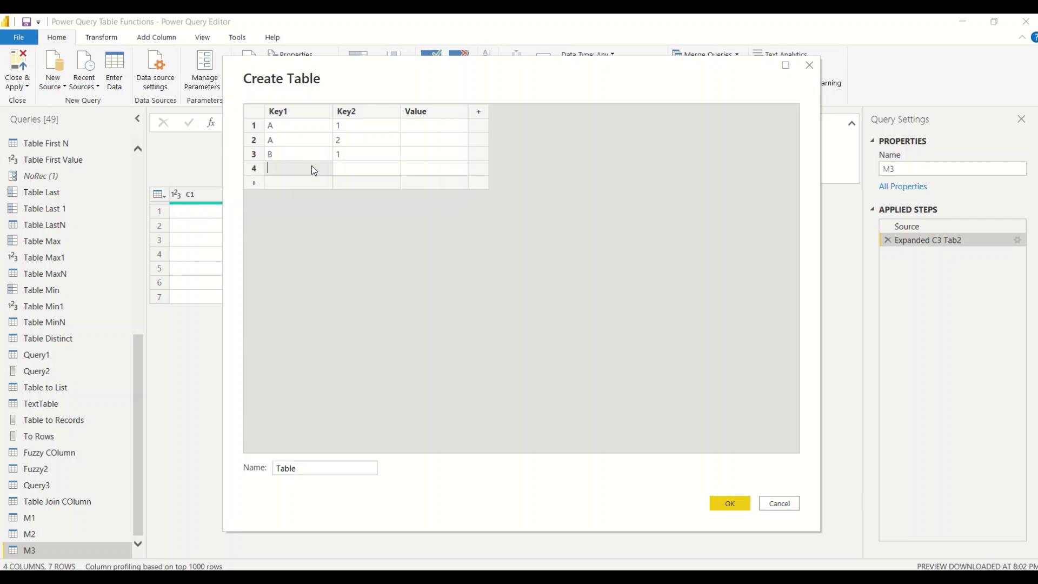
{"action": "type", "text": "C"}
{"action": "left_click", "coordinate": [354, 168]}
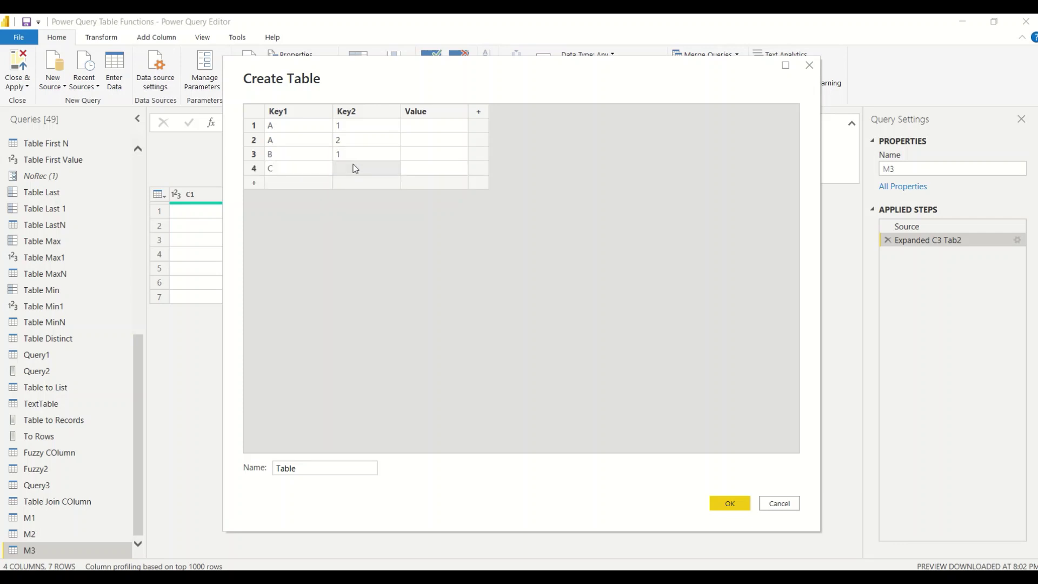
Fill the Value column of the four rows with 10, 12, 14 and 15
{"action": "left_click", "coordinate": [432, 127]}
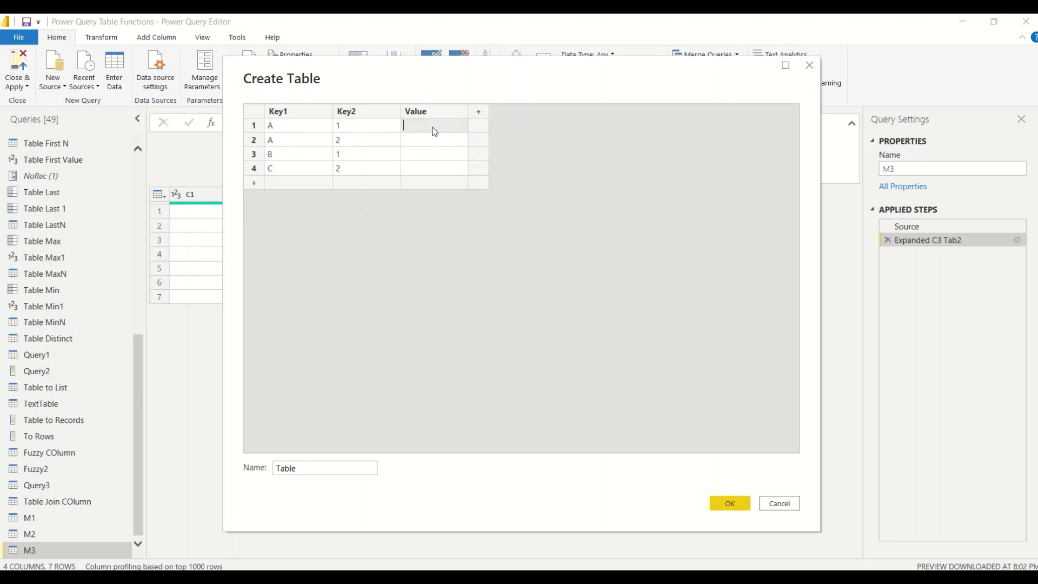
{"action": "type", "text": "10"}
{"action": "left_click", "coordinate": [422, 139]}
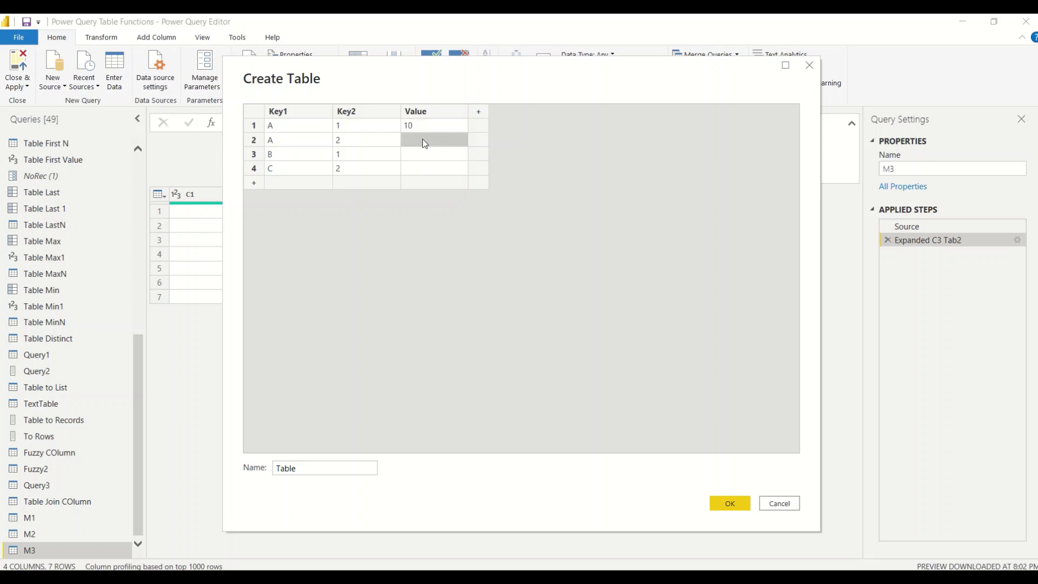
{"action": "type", "text": "12"}
{"action": "left_click", "coordinate": [407, 156]}
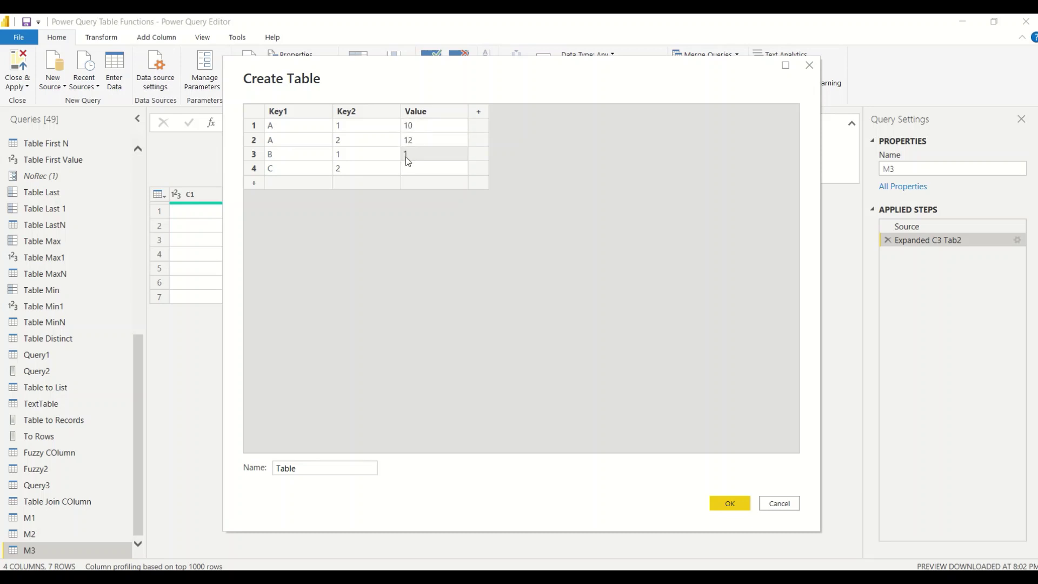
{"action": "left_click", "coordinate": [409, 169]}
{"action": "type", "text": "1"}
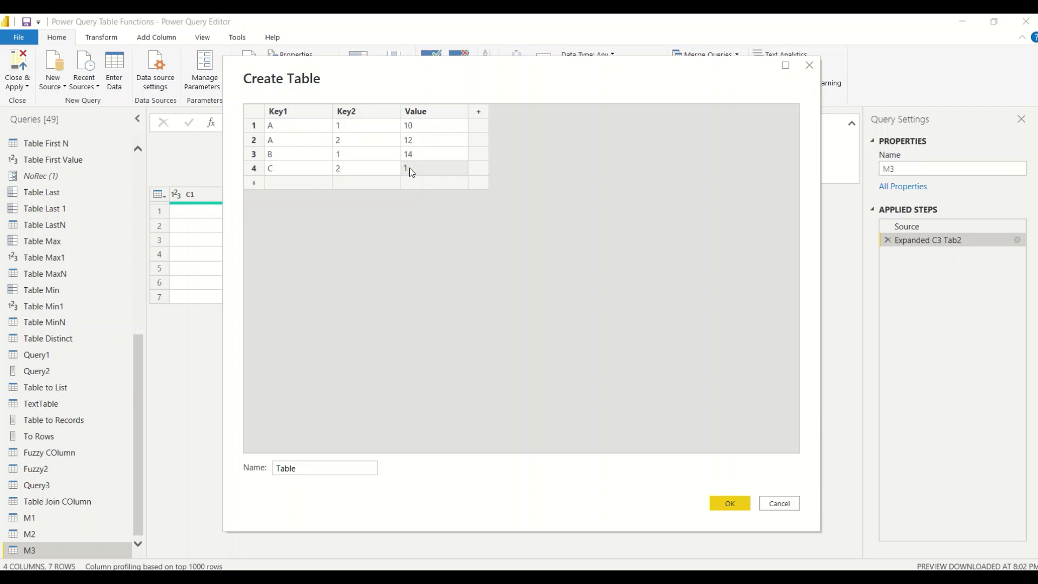
{"action": "type", "text": "5"}
Copy all the rows of the table, and create it under the name C1
{"action": "left_click", "coordinate": [258, 115]}
{"action": "key", "text": "ctrl+c"}
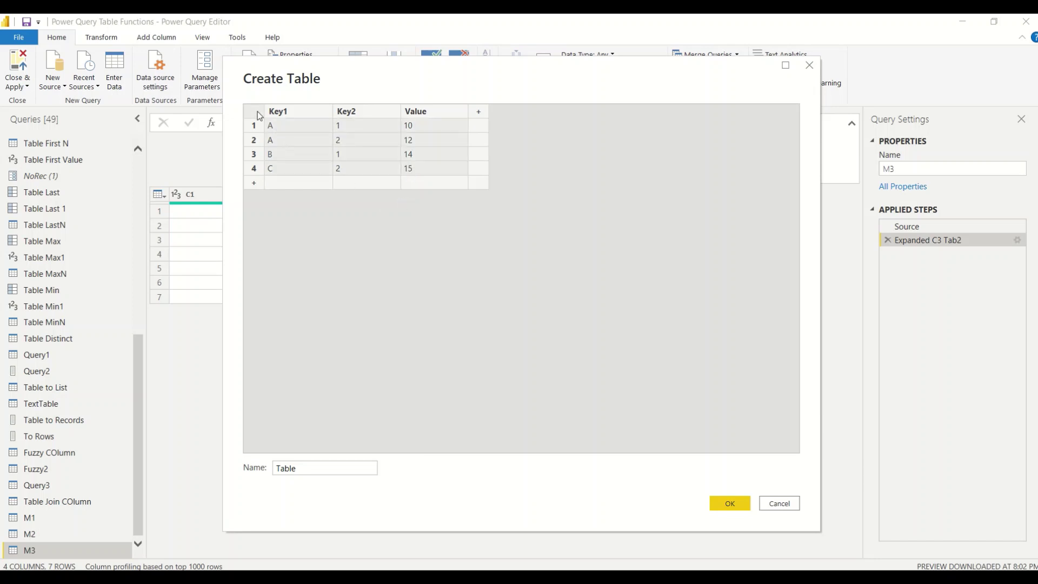
{"action": "left_click_drag", "start_coordinate": [327, 468], "coordinate": [274, 468]}
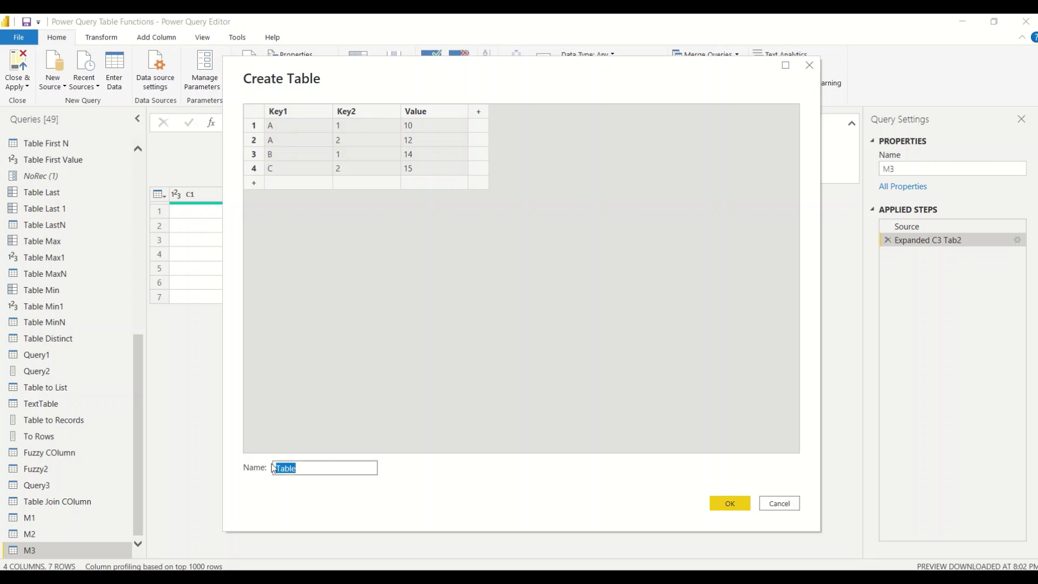
{"action": "type", "text": "C1"}
{"action": "left_click", "coordinate": [728, 505]}
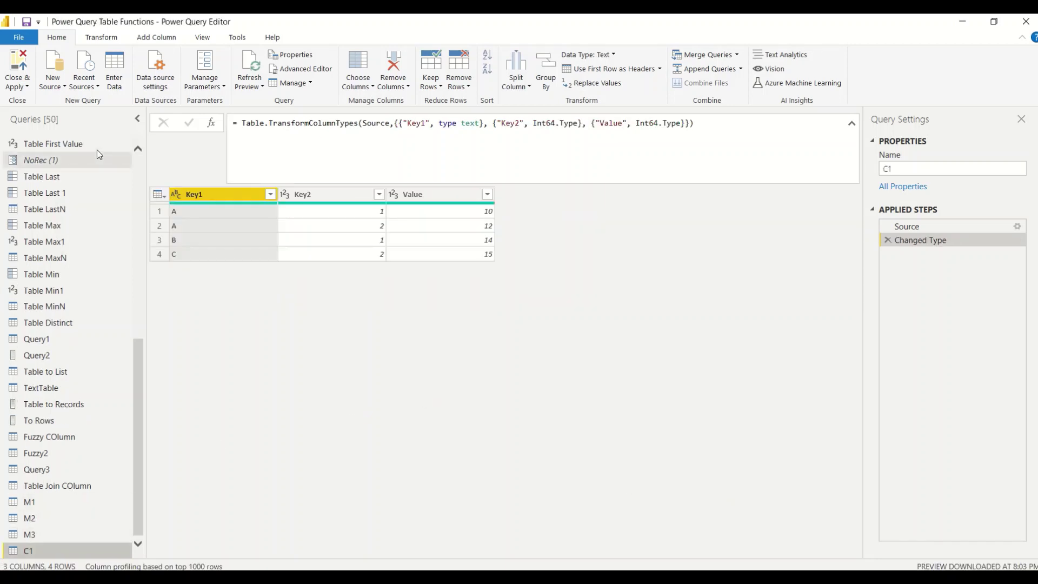
{"action": "left_click", "coordinate": [123, 75]}
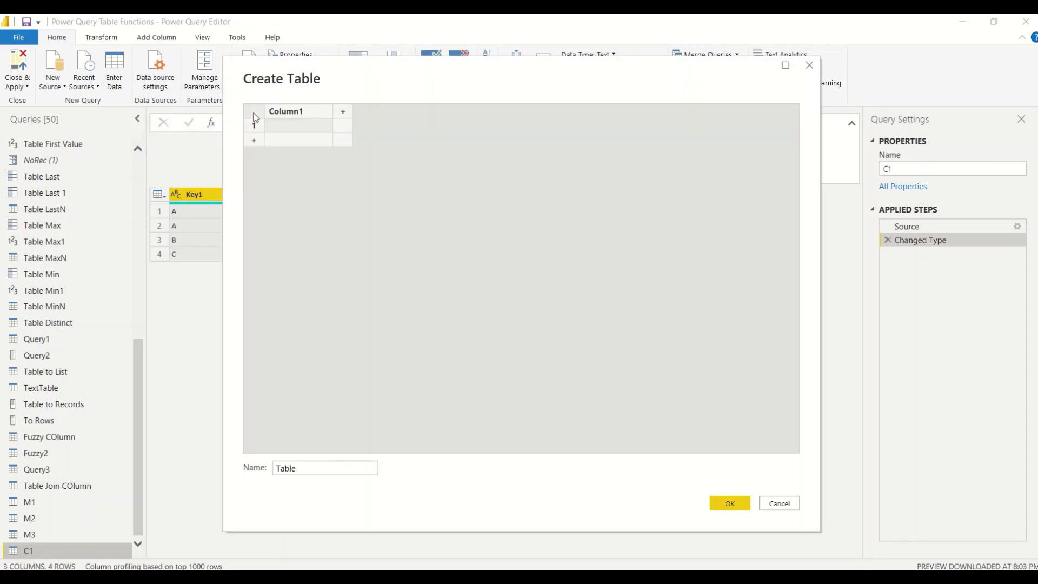
{"action": "key", "text": "ctrl+v"}
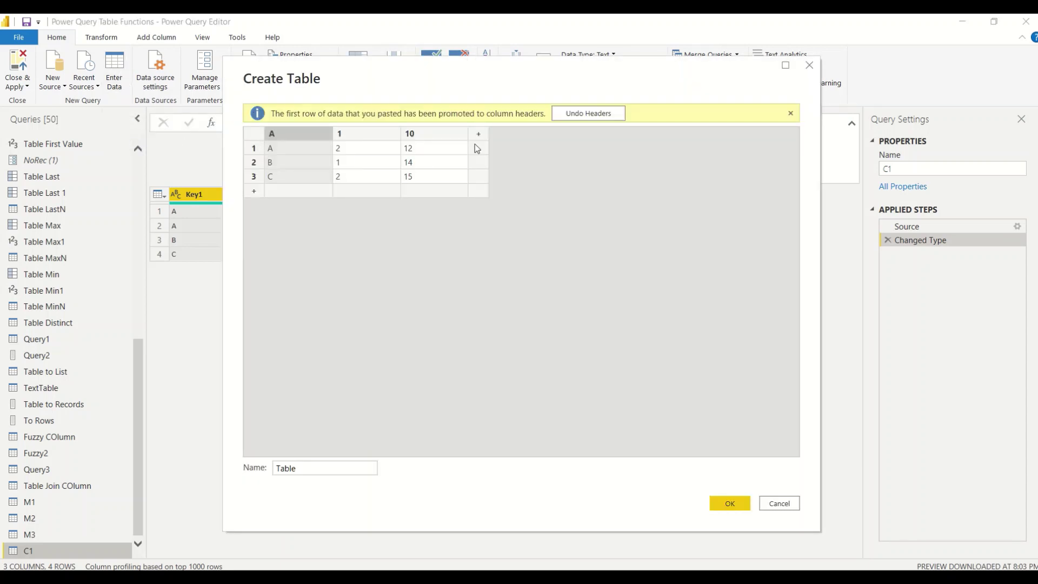
{"action": "left_click", "coordinate": [290, 189]}
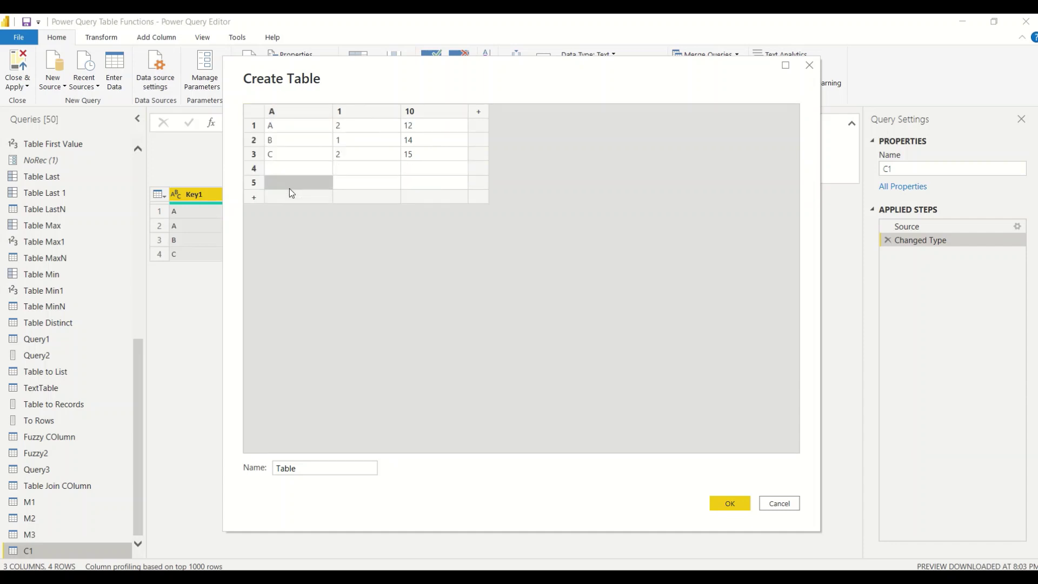
{"action": "left_click", "coordinate": [284, 169]}
{"action": "type", "text": "A"}
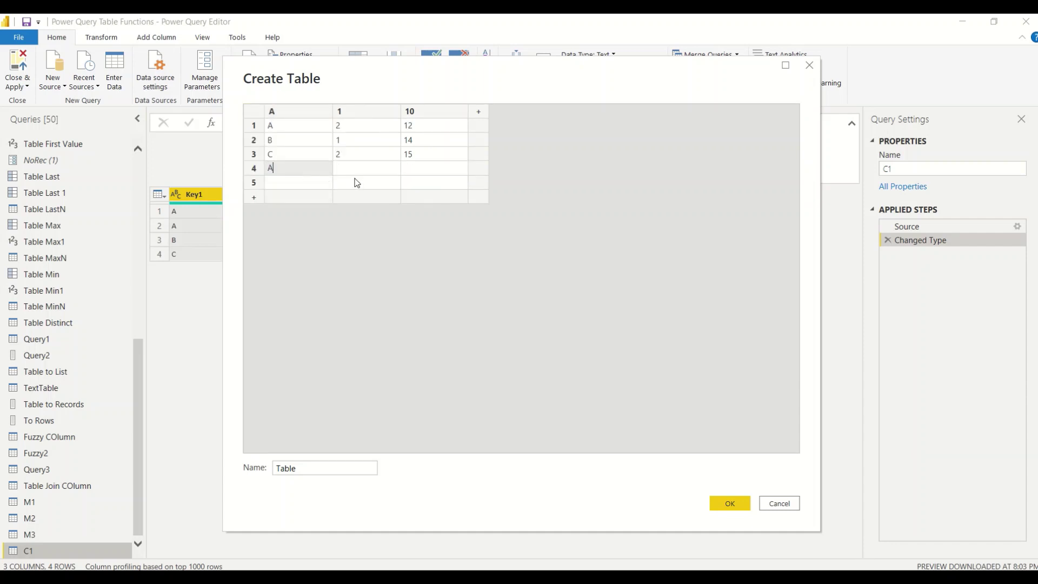
{"action": "left_click", "coordinate": [348, 174]}
{"action": "left_click", "coordinate": [350, 174]}
{"action": "type", "text": "2"}
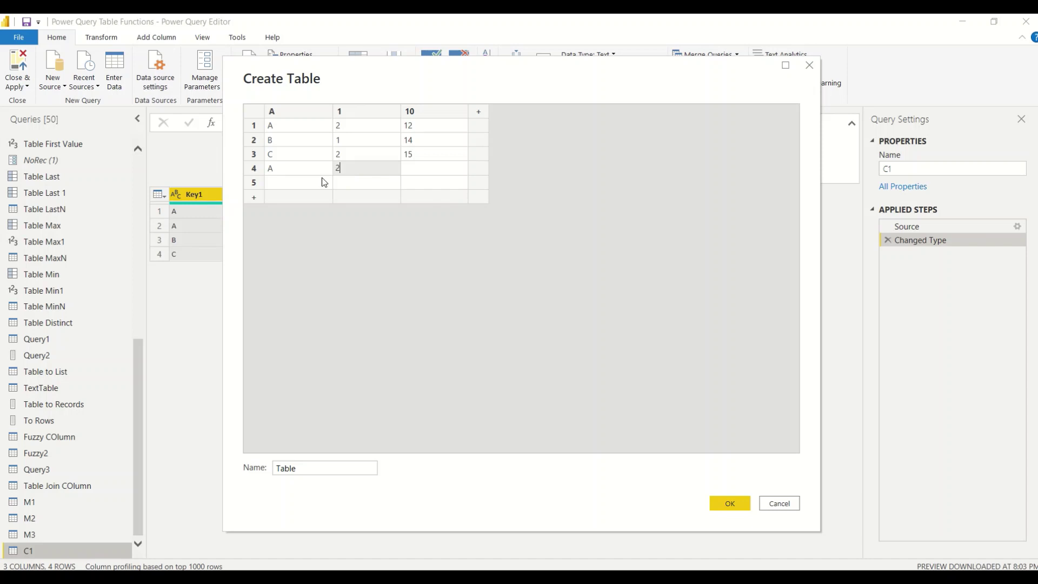
{"action": "left_click", "coordinate": [313, 183]}
{"action": "left_click", "coordinate": [313, 182]}
{"action": "type", "text": "A"}
{"action": "left_click", "coordinate": [344, 183]}
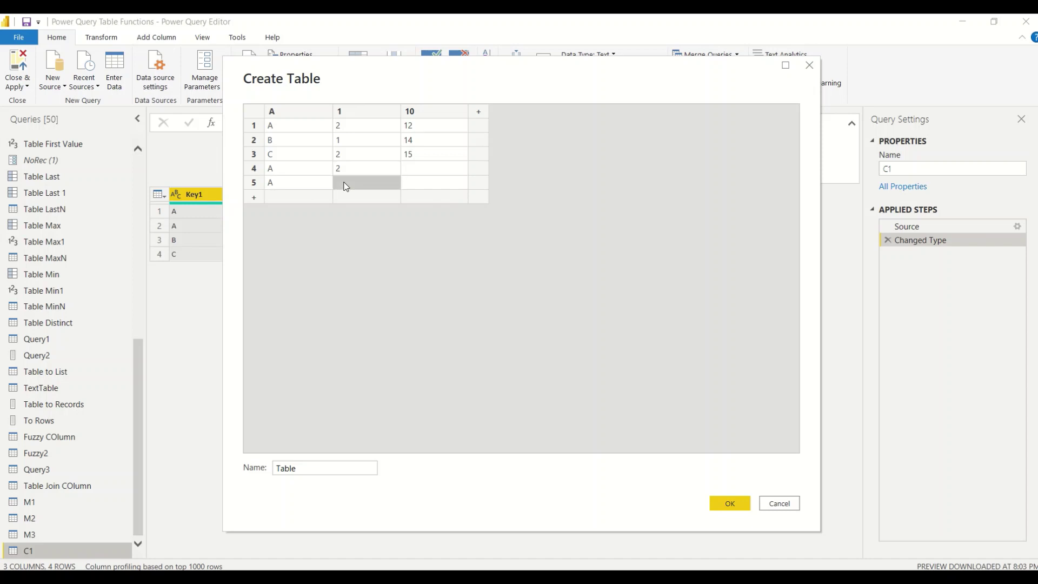
{"action": "left_click", "coordinate": [344, 183]}
{"action": "type", "text": "1"}
{"action": "left_click", "coordinate": [415, 173]}
{"action": "left_click", "coordinate": [414, 173]}
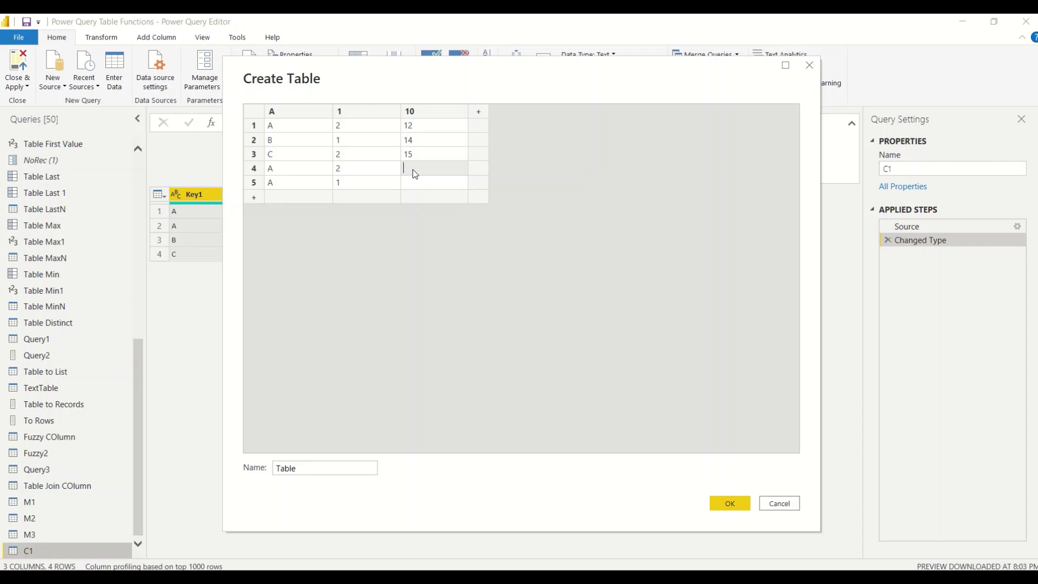
{"action": "left_click", "coordinate": [414, 111]}
{"action": "left_click", "coordinate": [414, 111]}
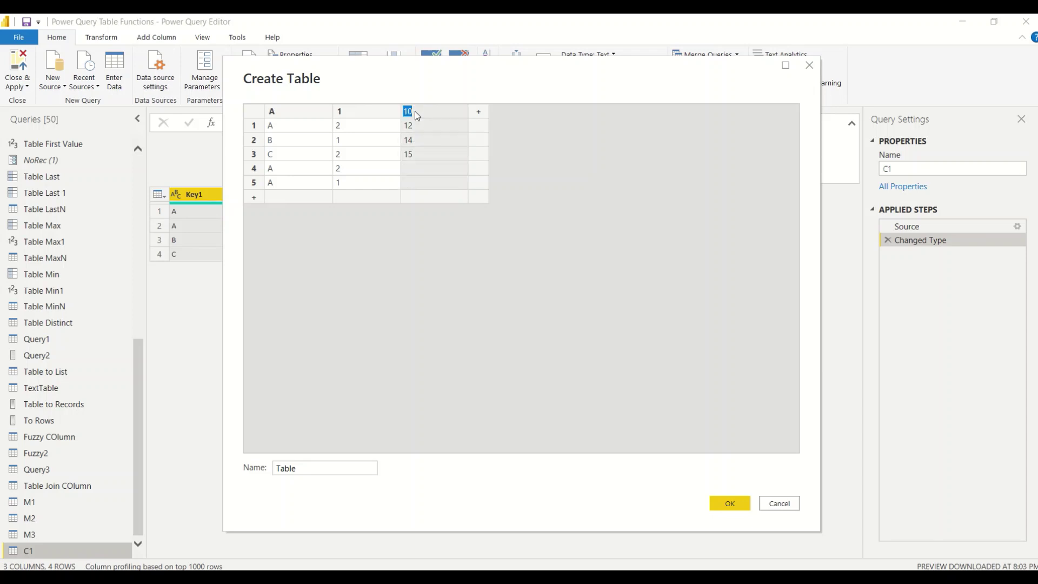
{"action": "left_click", "coordinate": [780, 503]}
{"action": "left_click", "coordinate": [602, 324]}
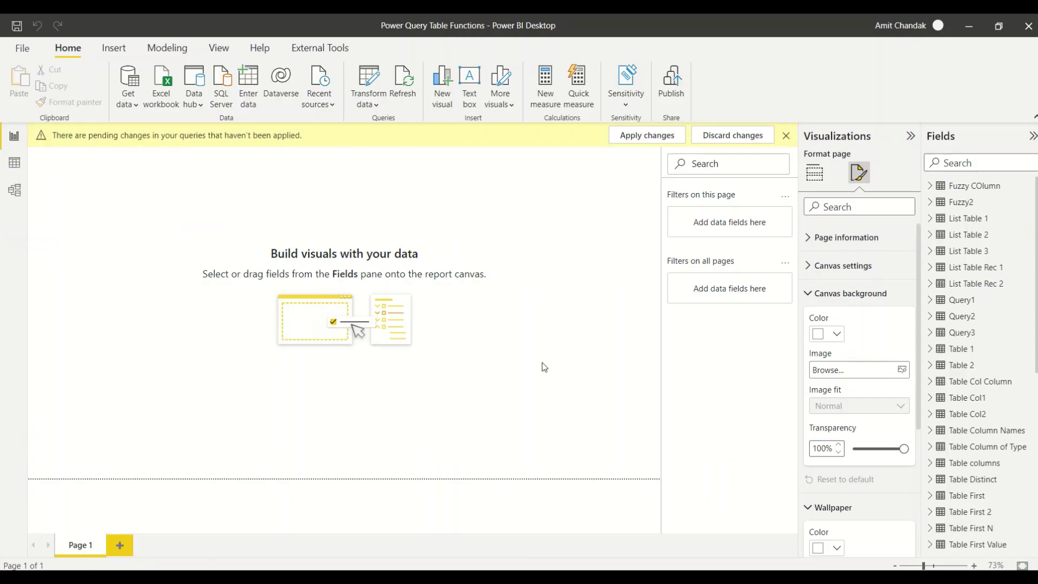
{"action": "key", "text": "alt+Tab"}
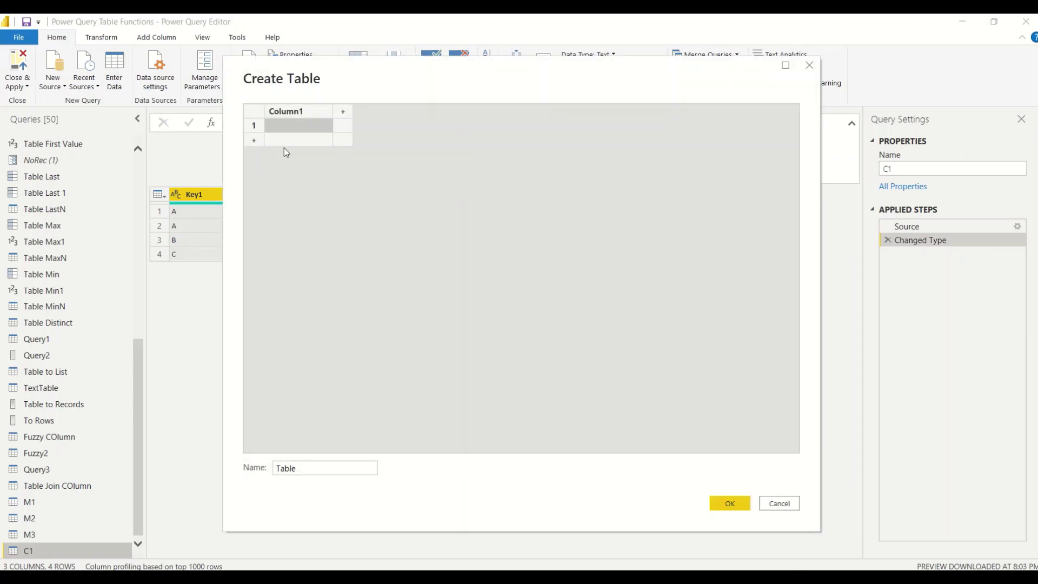
Paste the copied rows into a new table with the first row kept as data, and name the columns Key1, Key2 and Value2
{"action": "key", "text": "ctrl+v"}
{"action": "left_click", "coordinate": [593, 114]}
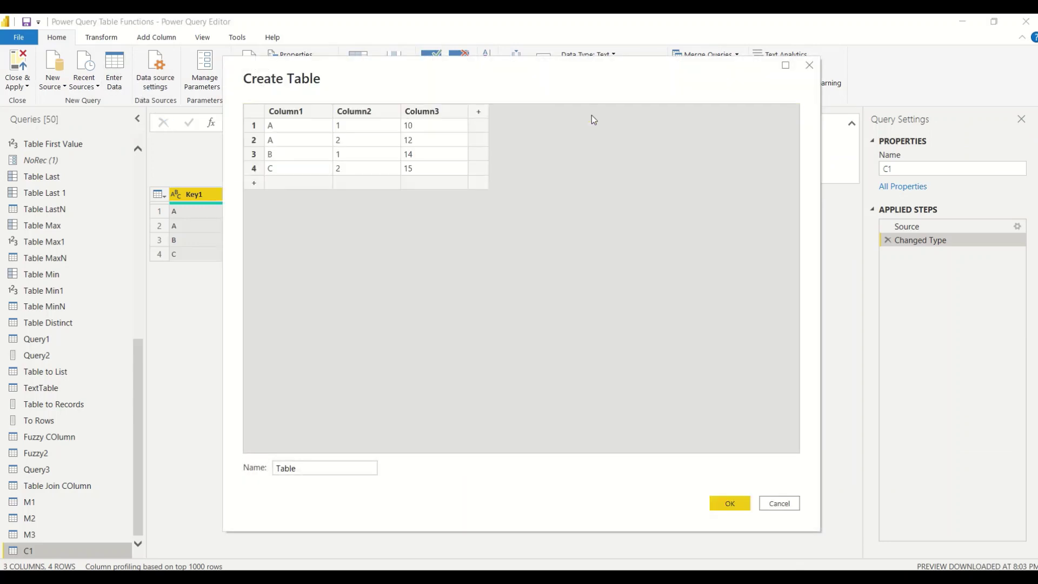
{"action": "double_click", "coordinate": [290, 113]}
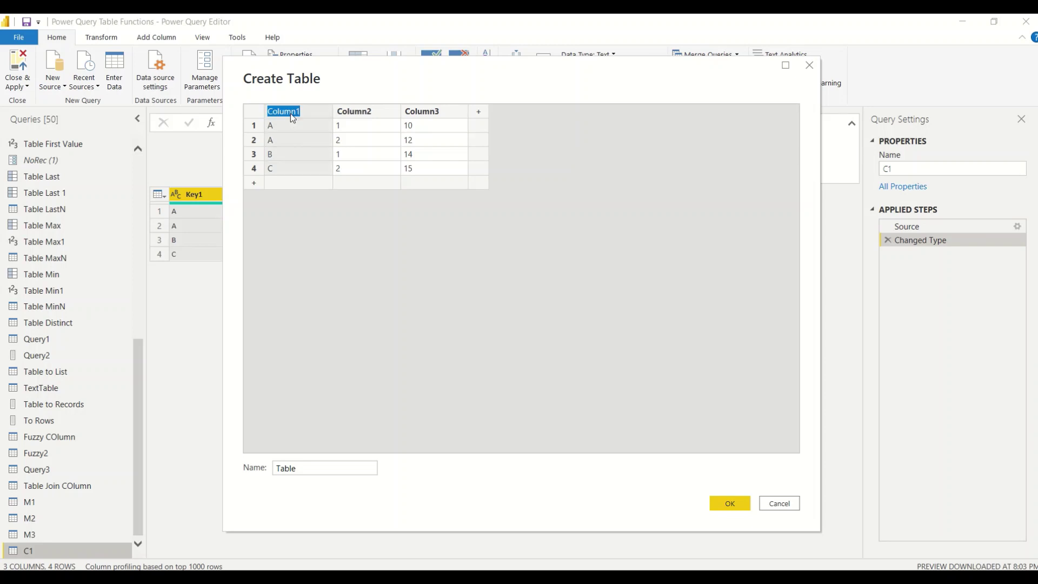
{"action": "type", "text": "Key1"}
{"action": "double_click", "coordinate": [342, 113]}
{"action": "type", "text": "K"}
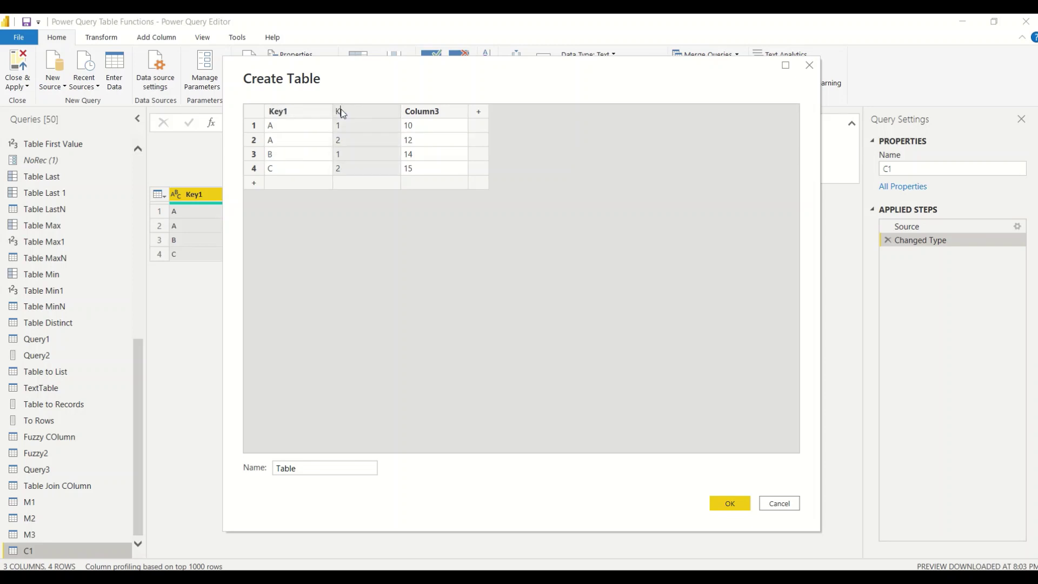
{"action": "type", "text": "ey2"}
{"action": "double_click", "coordinate": [422, 113]}
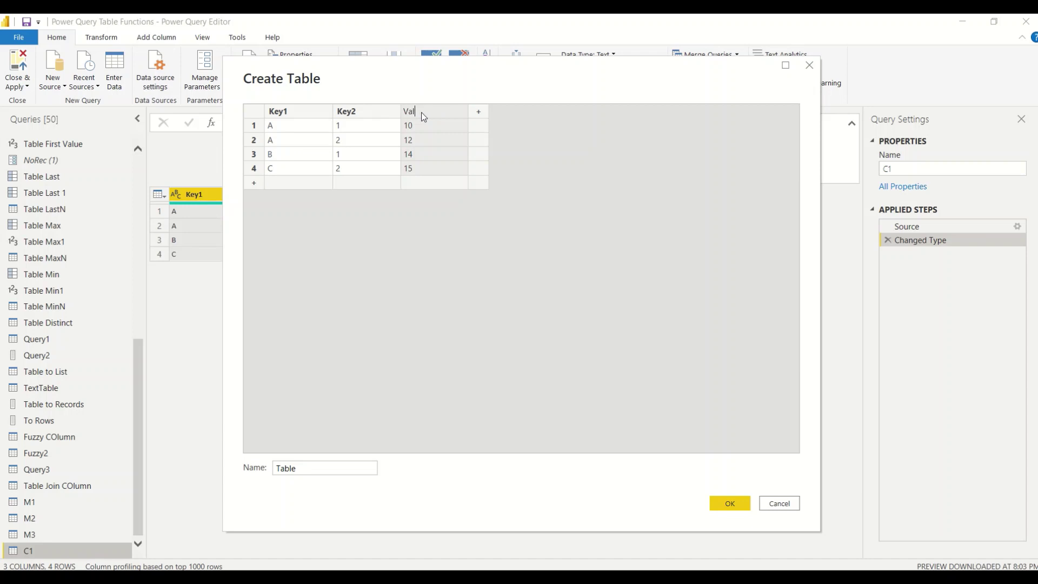
{"action": "type", "text": "Value2"}
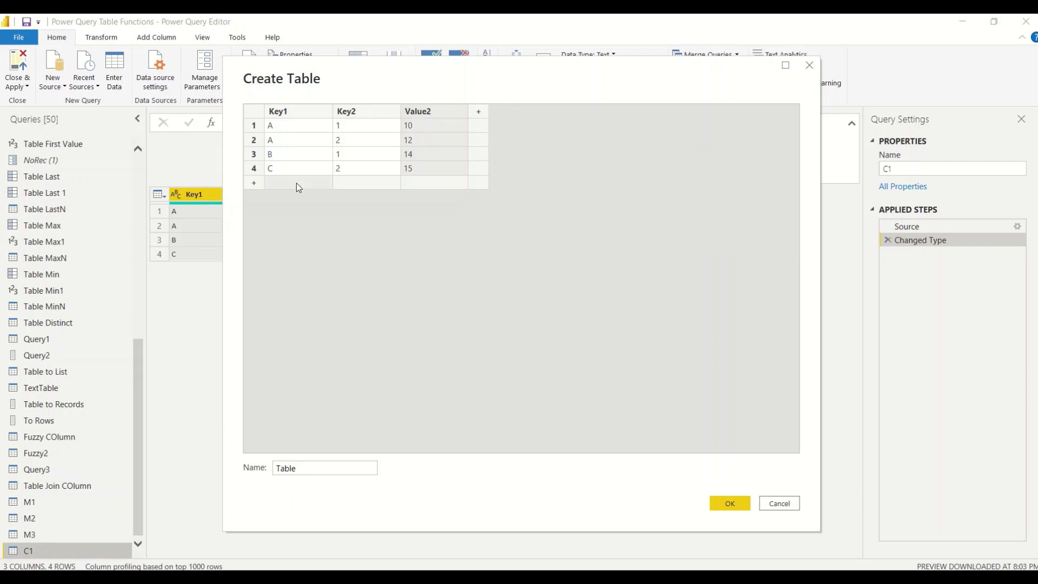
Add a fifth row with Key1 A, Key2 1 and Value2 20
{"action": "left_click", "coordinate": [296, 183]}
{"action": "type", "text": "A"}
{"action": "left_click", "coordinate": [352, 184]}
{"action": "type", "text": "1"}
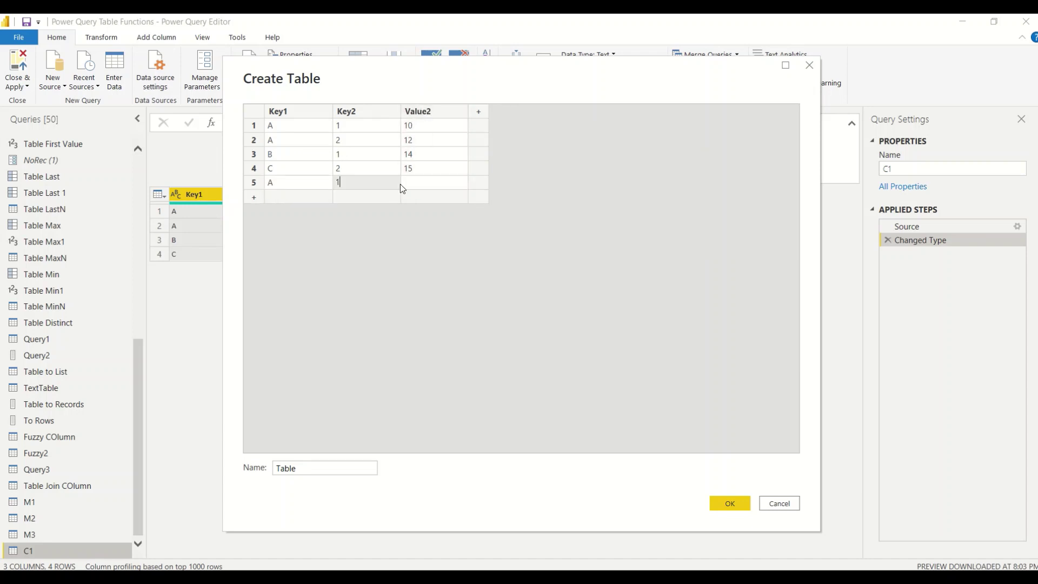
{"action": "left_click", "coordinate": [420, 184]}
{"action": "type", "text": "20"}
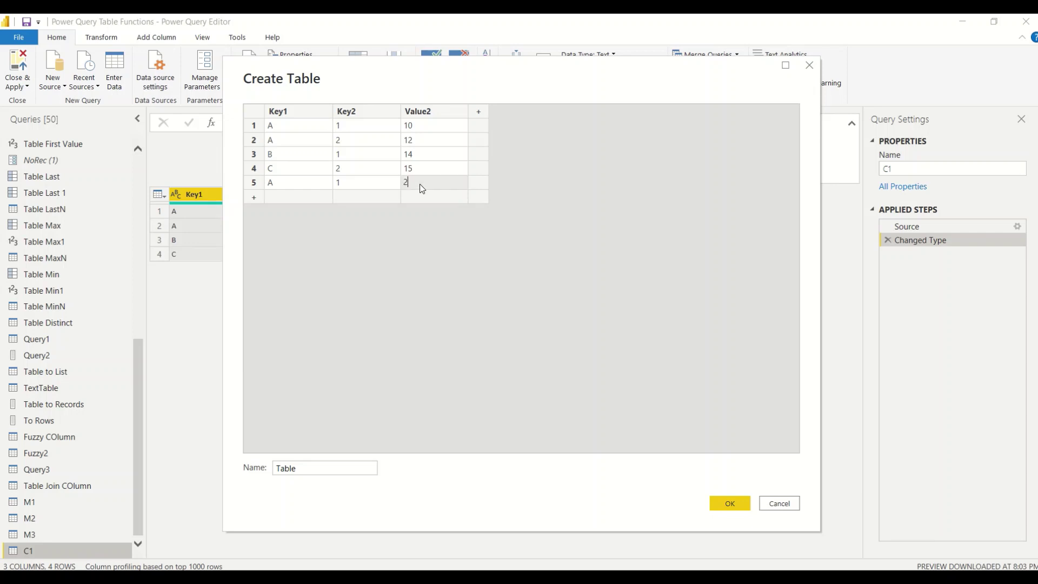
Change the Value2 entries of rows 1 to 4 to 34, 56, 56 and 14
{"action": "left_click", "coordinate": [420, 125]}
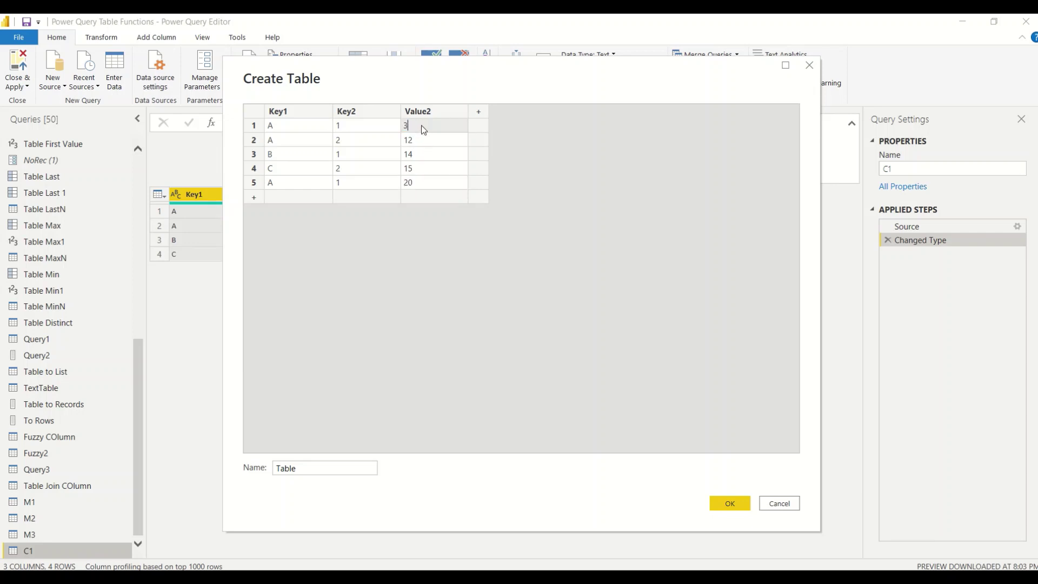
{"action": "type", "text": "34"}
{"action": "left_click", "coordinate": [421, 145]}
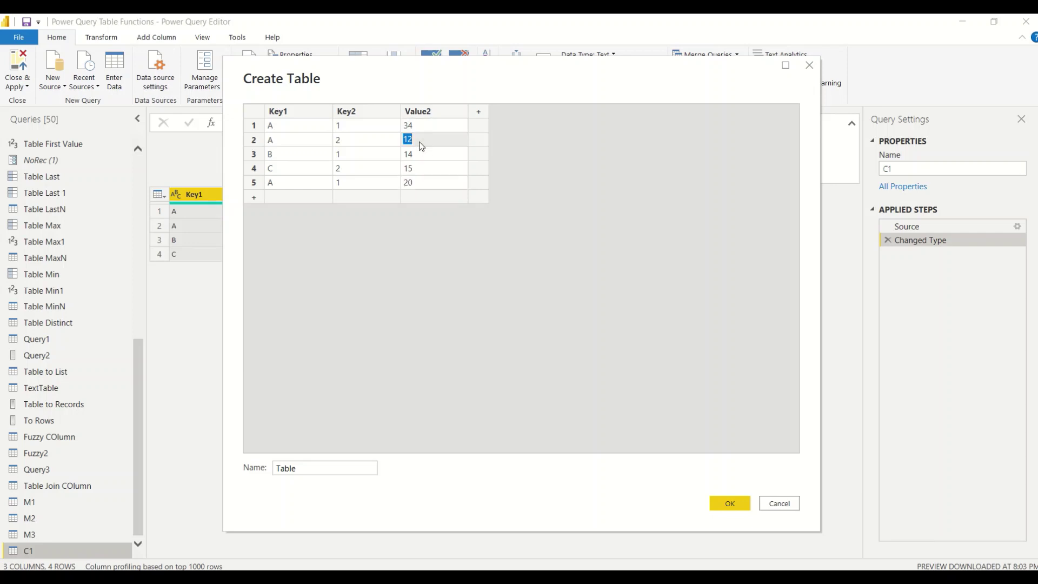
{"action": "type", "text": "56"}
{"action": "left_click", "coordinate": [418, 156]}
{"action": "type", "text": "5"}
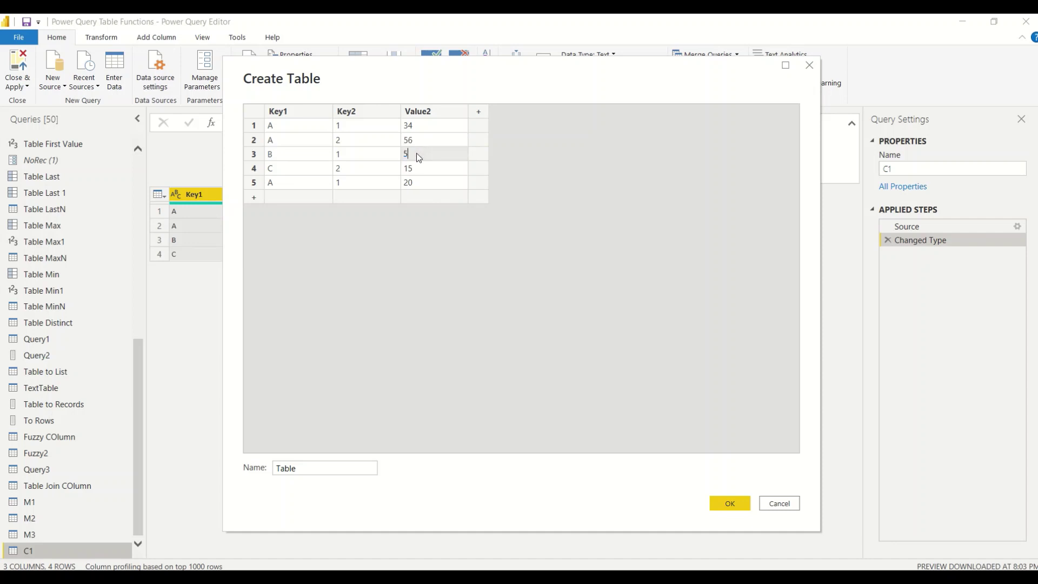
{"action": "type", "text": "6"}
{"action": "left_click", "coordinate": [416, 169]}
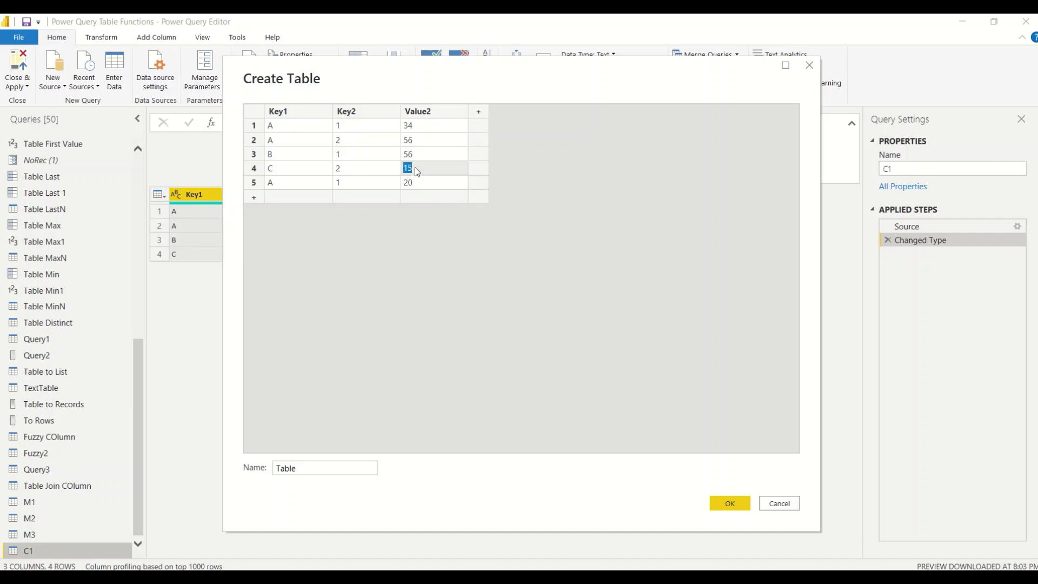
{"action": "type", "text": "14"}
{"action": "left_click", "coordinate": [416, 183]}
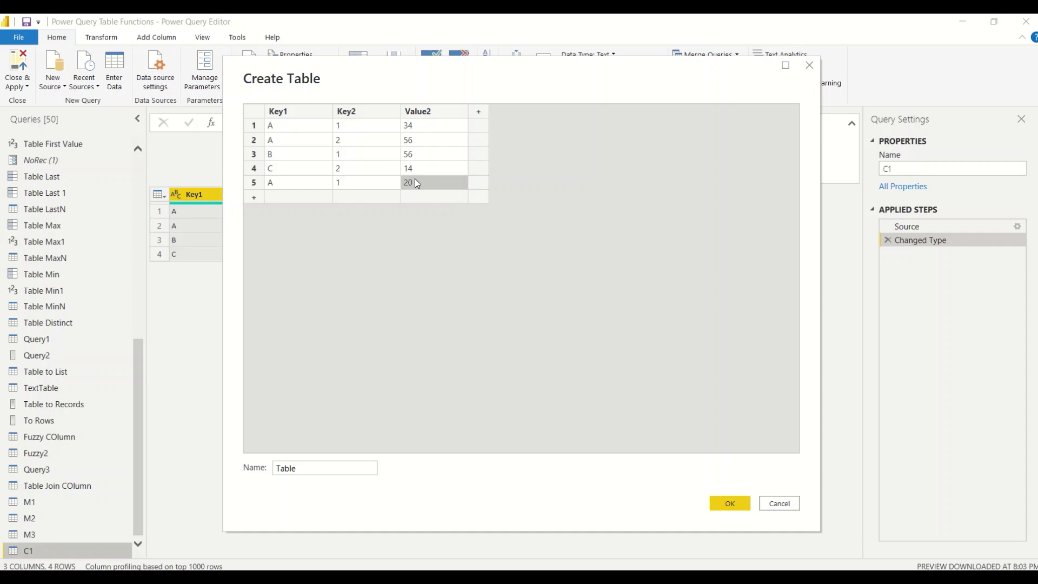
Name the new table C2 and create it
{"action": "left_click_drag", "start_coordinate": [315, 468], "coordinate": [270, 467]}
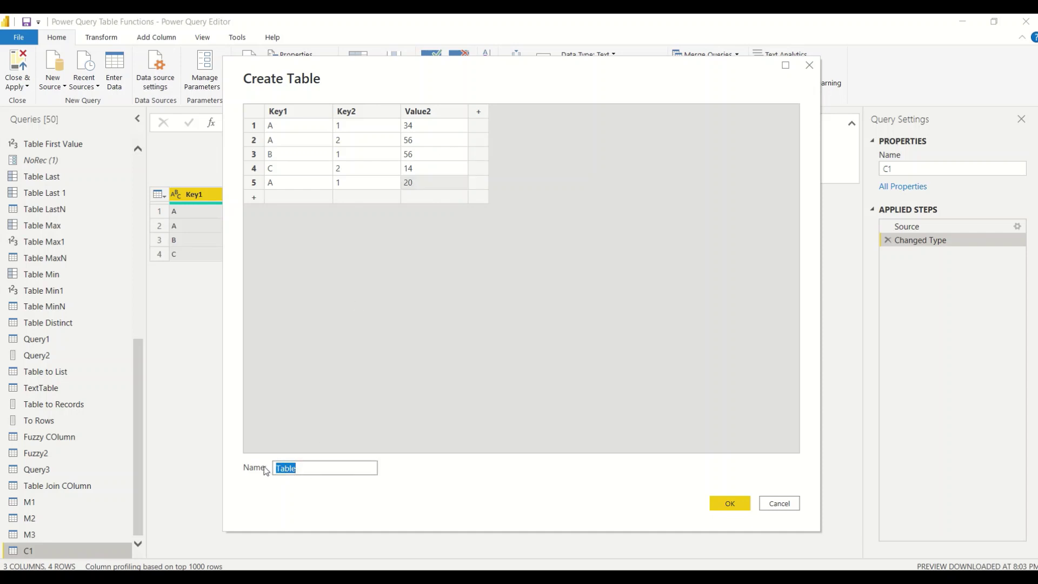
{"action": "type", "text": "C1"}
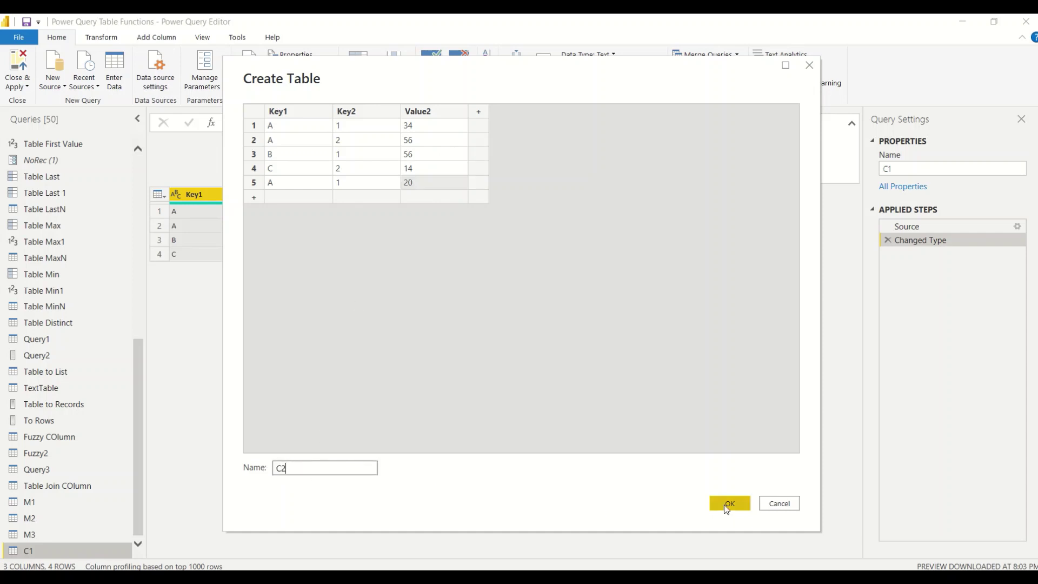
{"action": "left_click", "coordinate": [725, 504]}
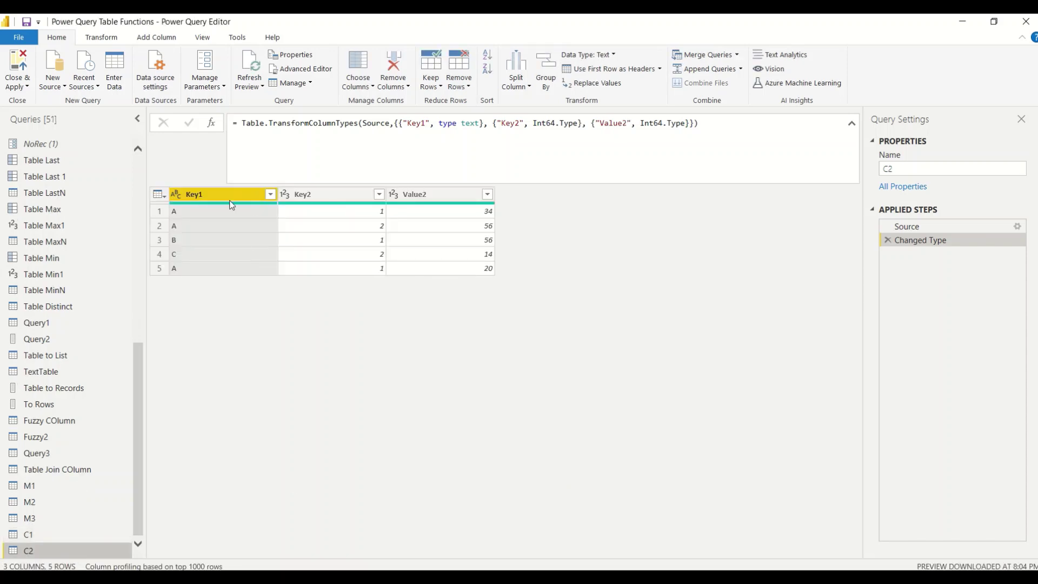
Open the full M code of query C1 and start a new step named _add_new_column after the Changed Type step
{"action": "left_click", "coordinate": [39, 538]}
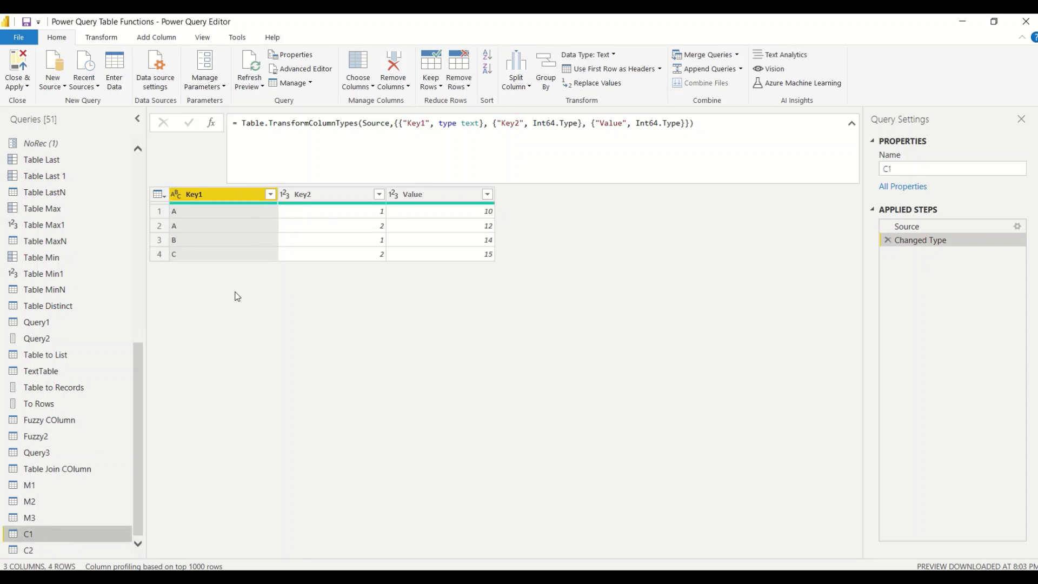
{"action": "right_click", "coordinate": [32, 535]}
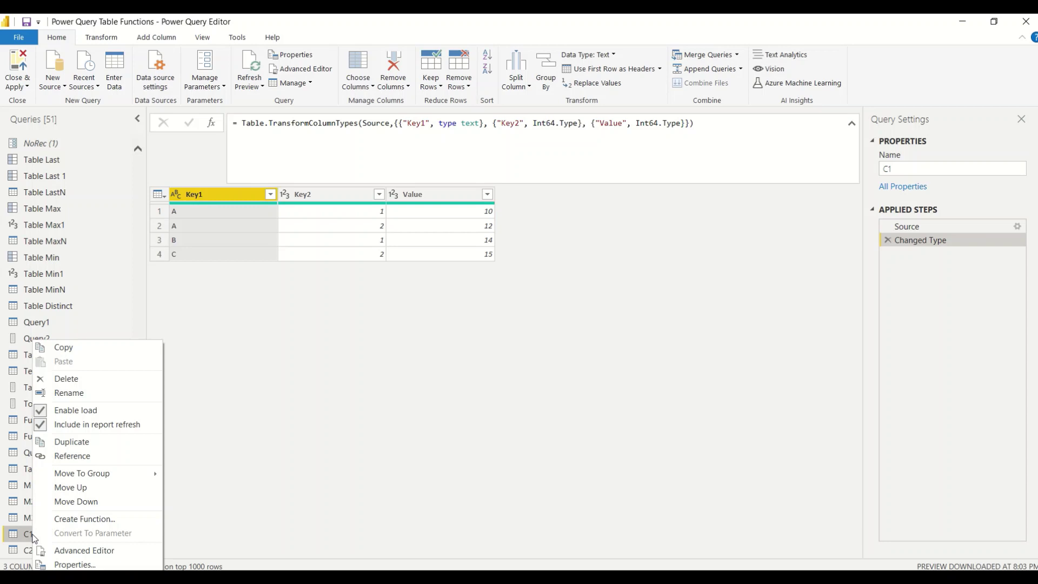
{"action": "left_click", "coordinate": [59, 552]}
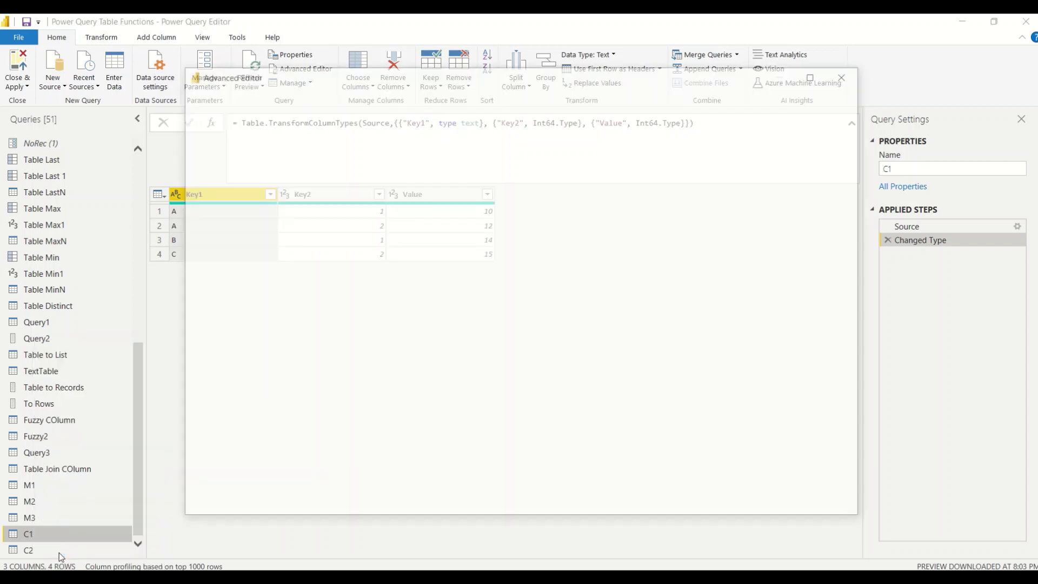
{"action": "left_click", "coordinate": [767, 166]}
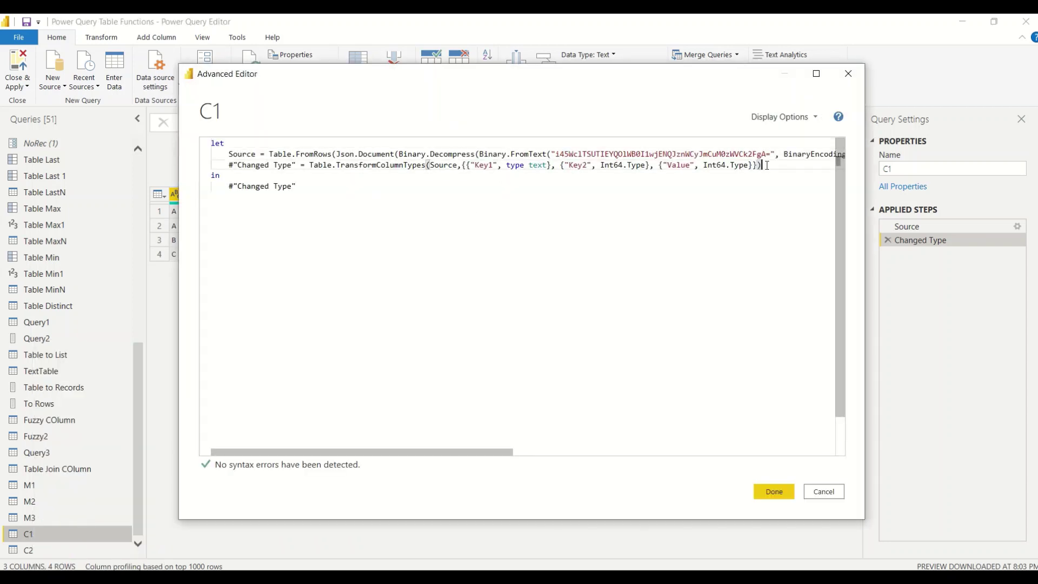
{"action": "type", "text": ","}
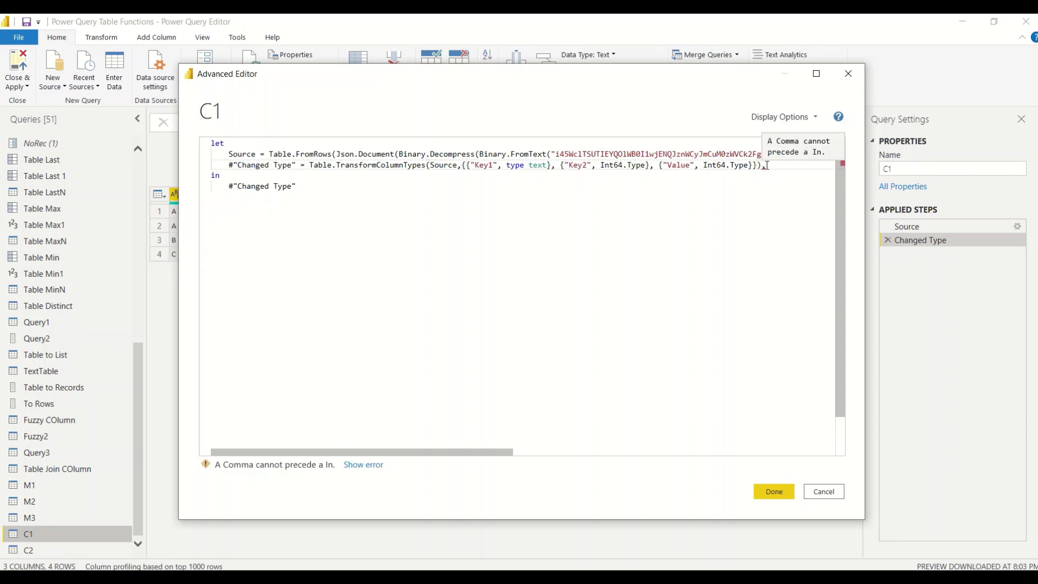
{"action": "key", "text": "Return"}
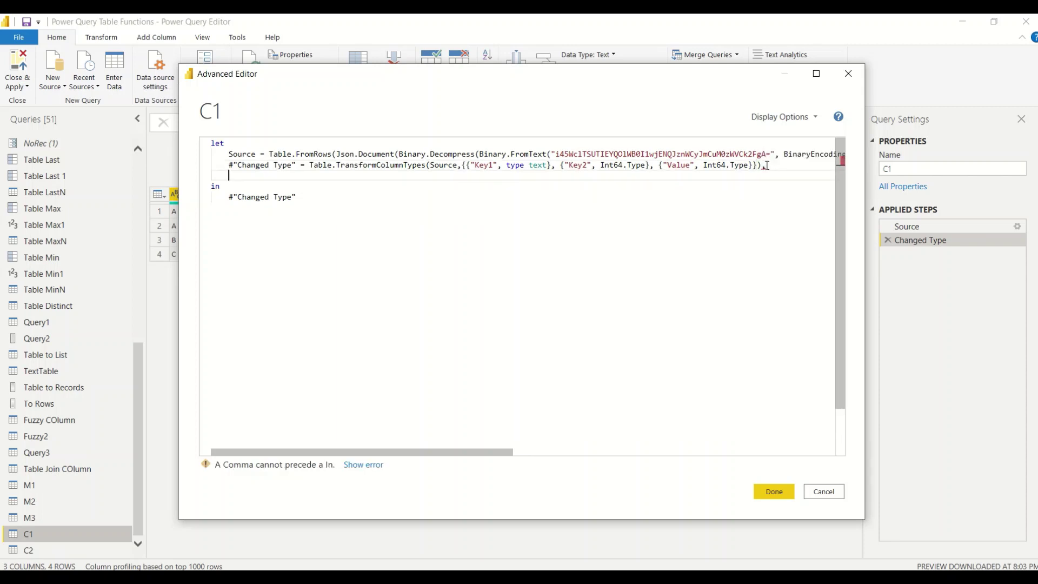
{"action": "type", "text": "_a"}
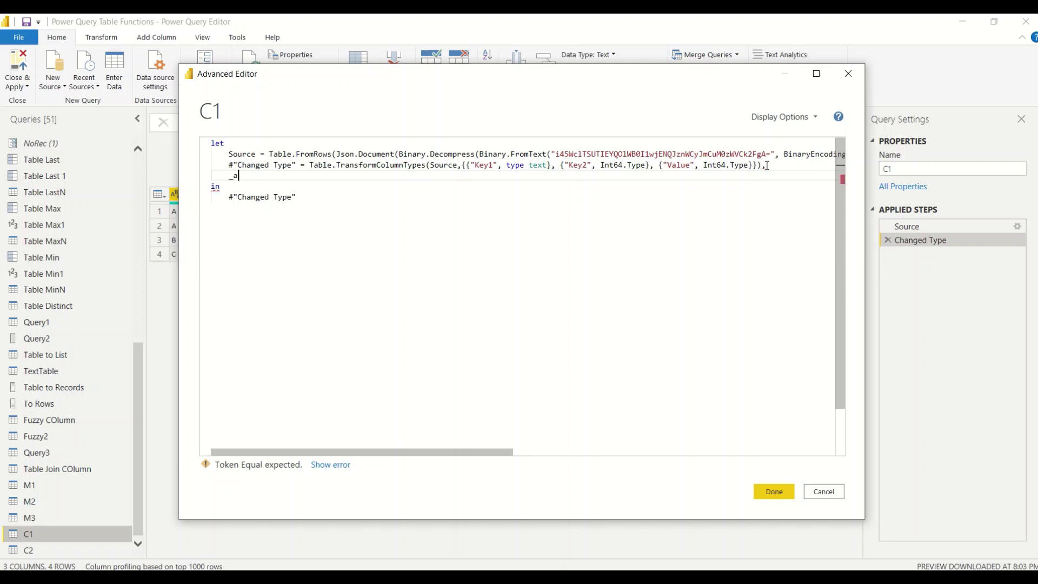
{"action": "type", "text": "dd_new_column"}
{"action": "type", "text": "= "}
{"action": "type", "text": "Ad"}
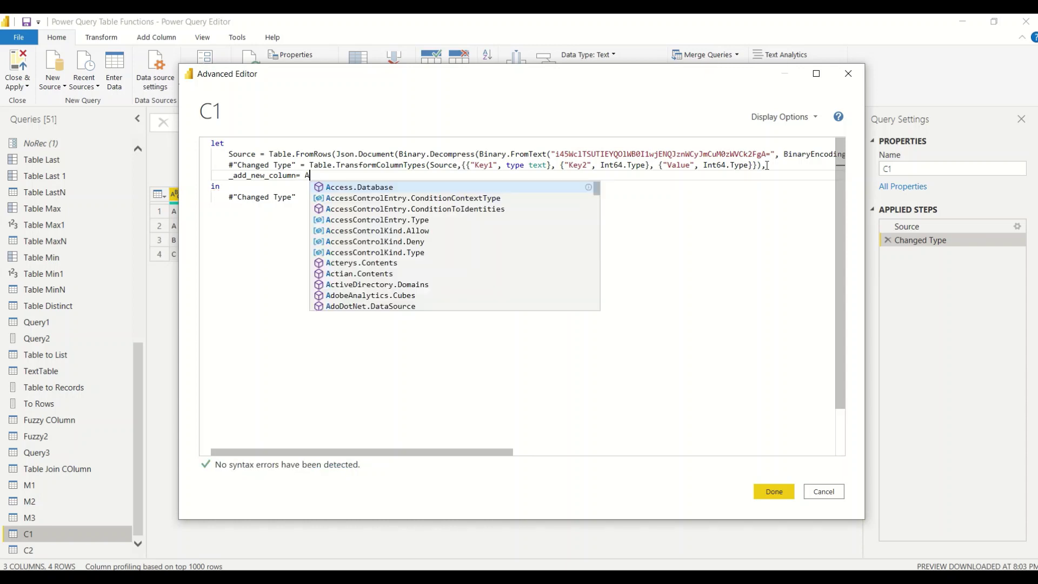
{"action": "key", "text": "BackSpace"}
{"action": "key", "text": "BackSpace"}
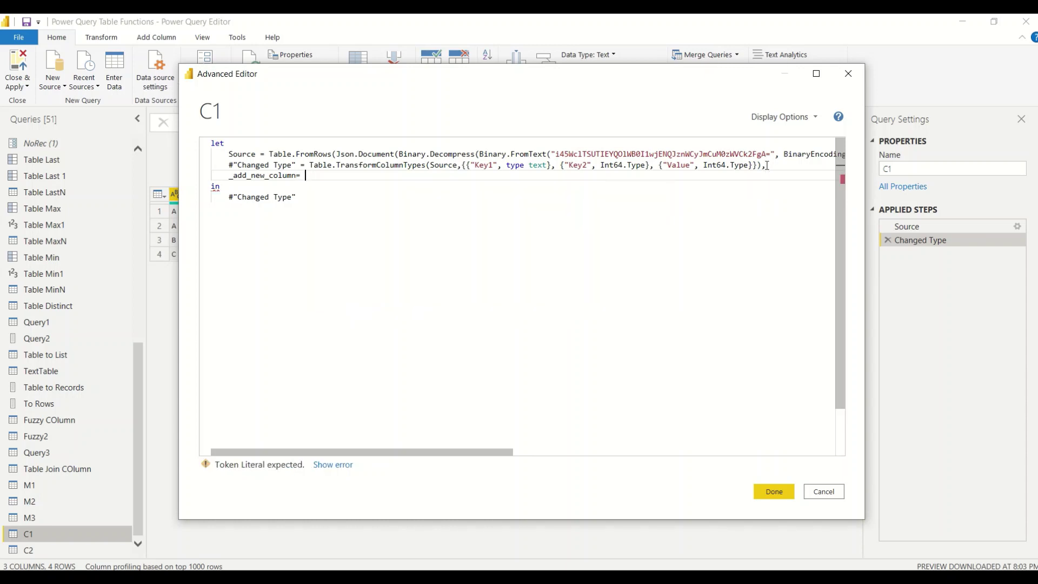
Assign the new step a Table.AddJoinColumn call with #"Changed Type" as its first table
{"action": "type", "text": "Table.A"}
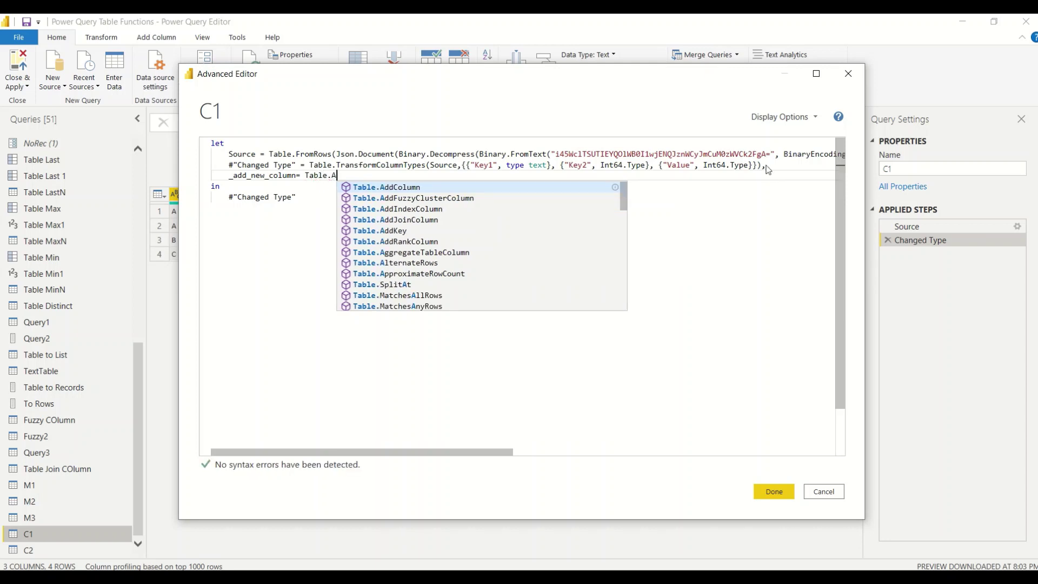
{"action": "key", "text": "Down"}
{"action": "key", "text": "Down"}
{"action": "key", "text": "Down"}
{"action": "key", "text": "Tab"}
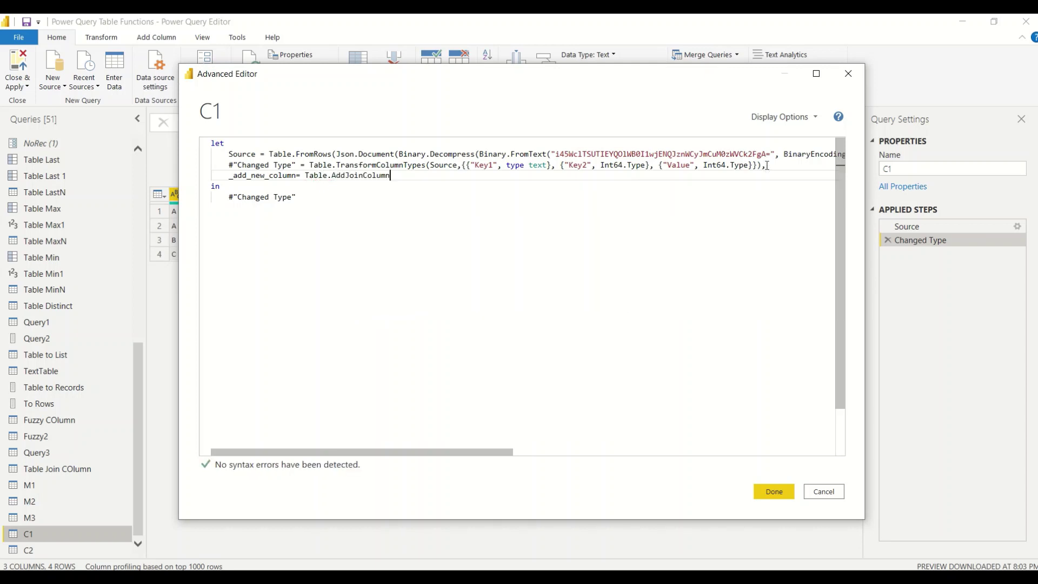
{"action": "type", "text": "("}
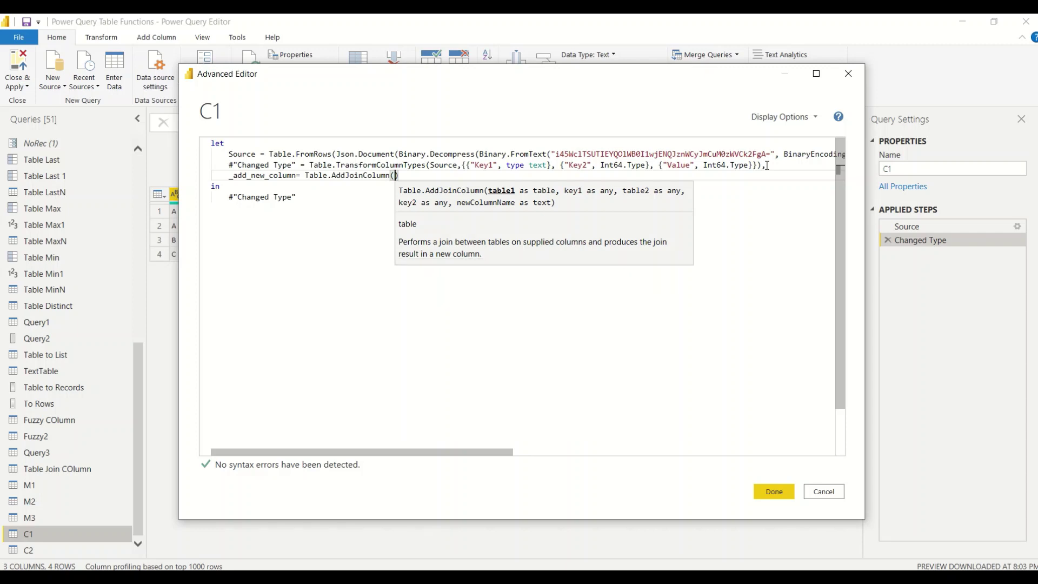
{"action": "type", "text": "#Cha"}
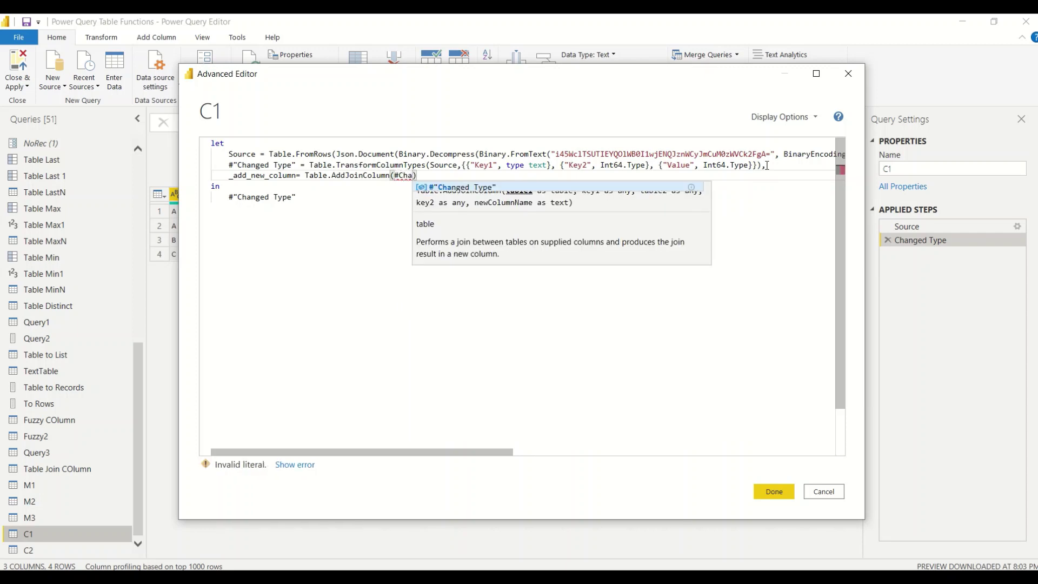
{"action": "key", "text": "Tab"}
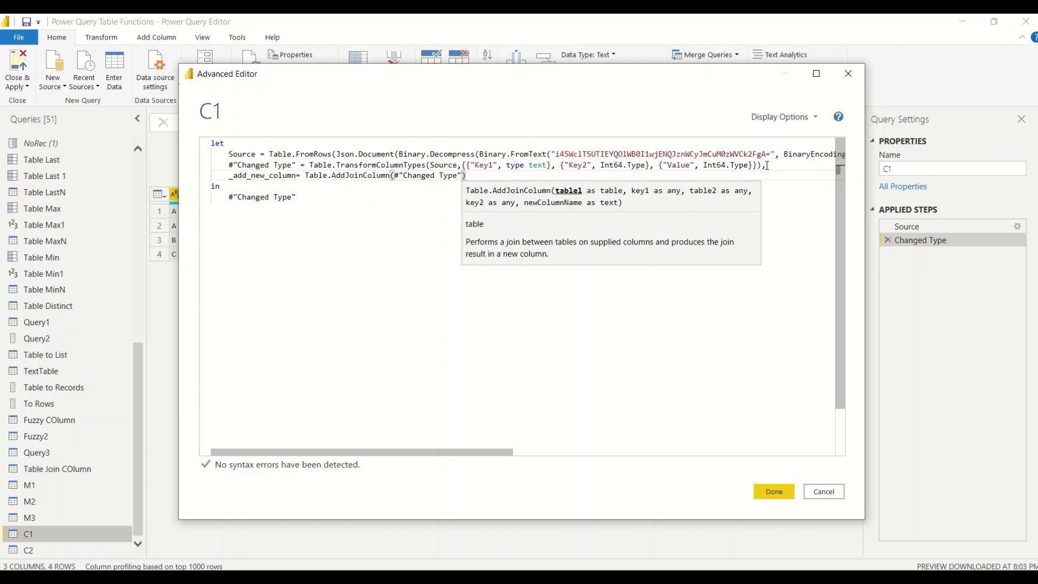
Add the list {"Key1", "Key2"} as the first table's join keys in the Table.AddJoinColumn call
{"action": "type", "text": ", "}
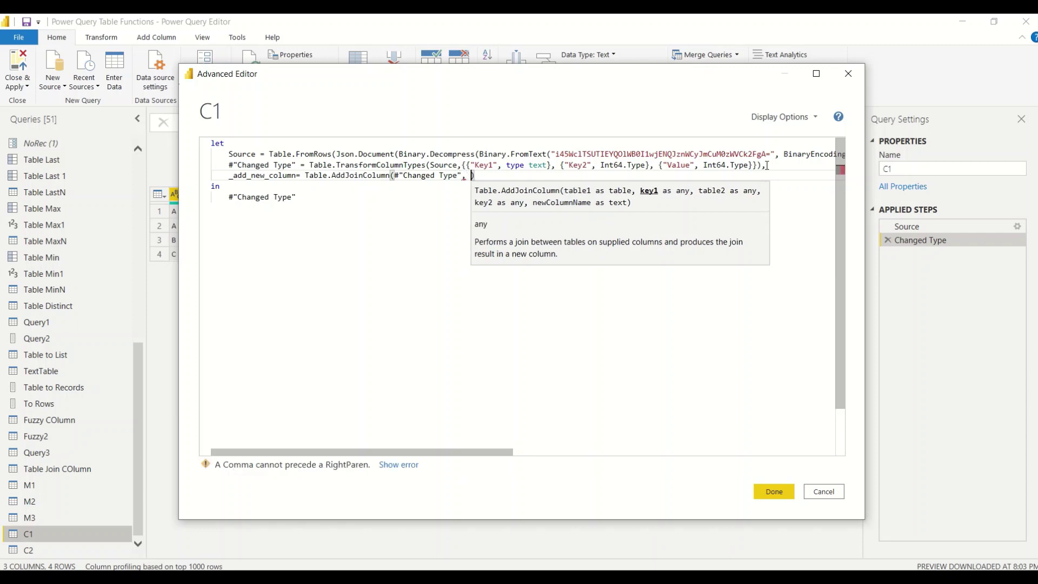
{"action": "type", "text": "{\""}
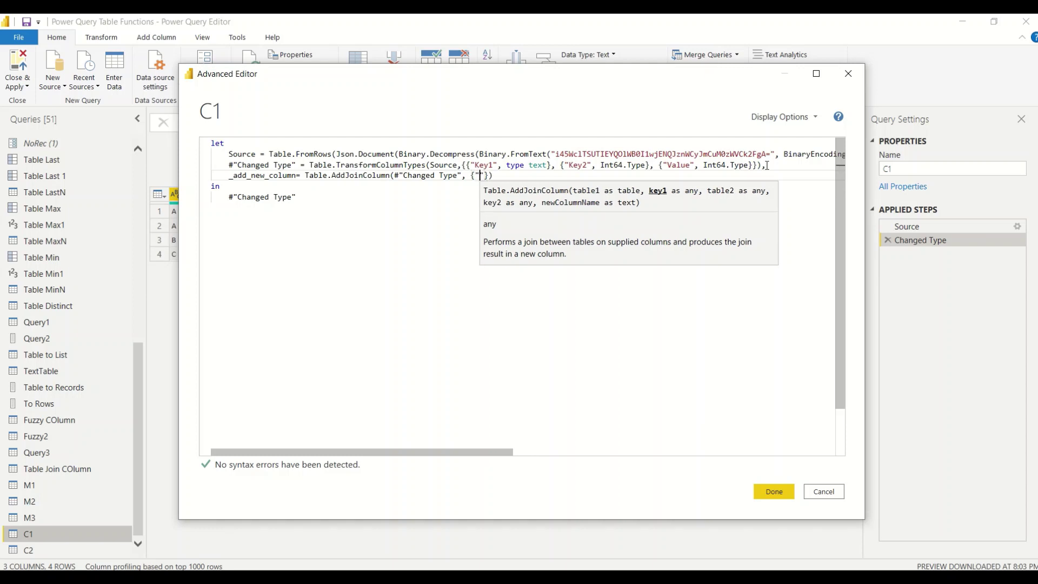
{"action": "type", "text": "Key1\""}
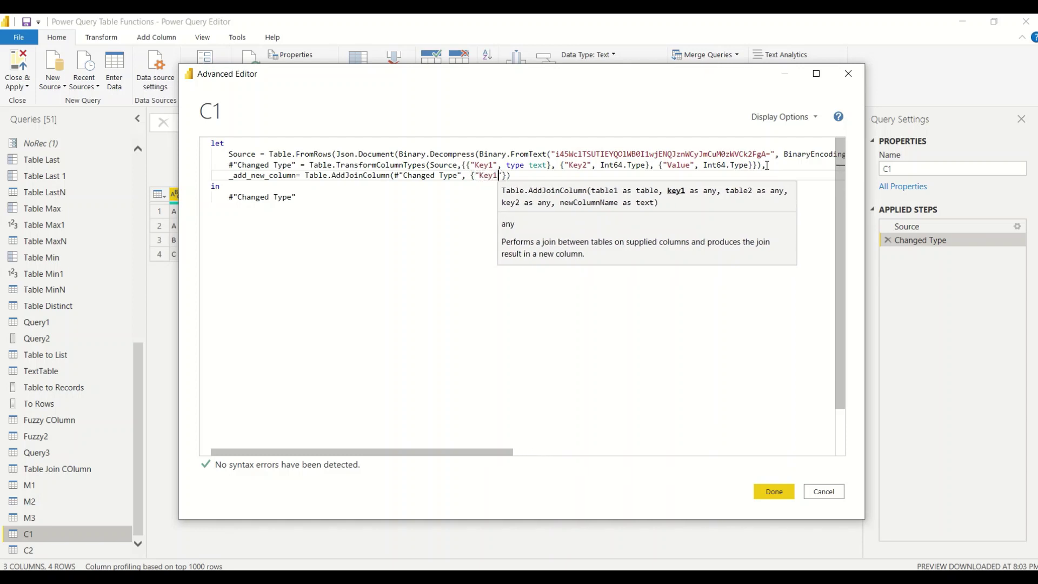
{"action": "type", "text": ", \""}
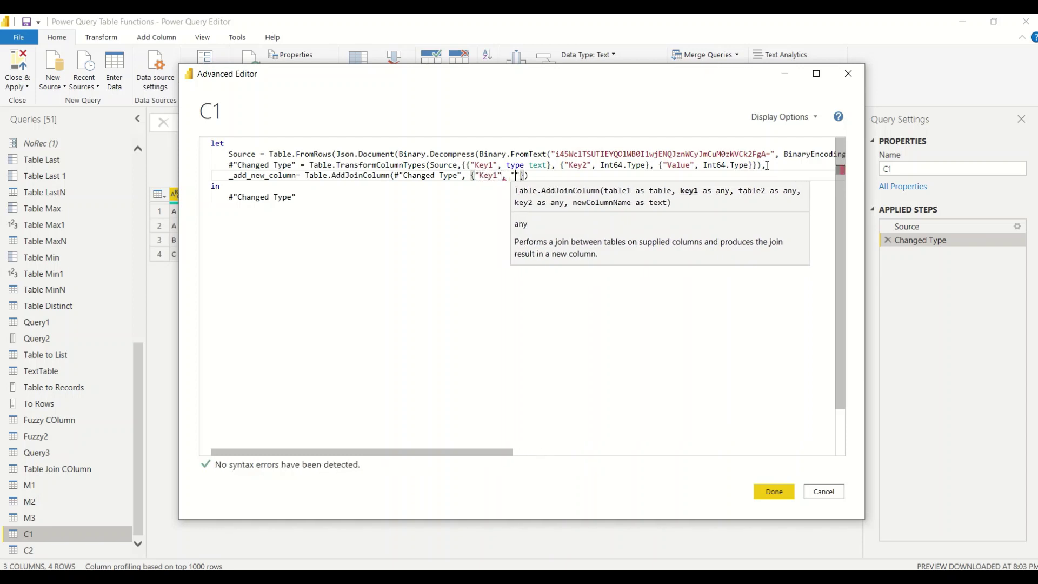
{"action": "type", "text": "Key2\""}
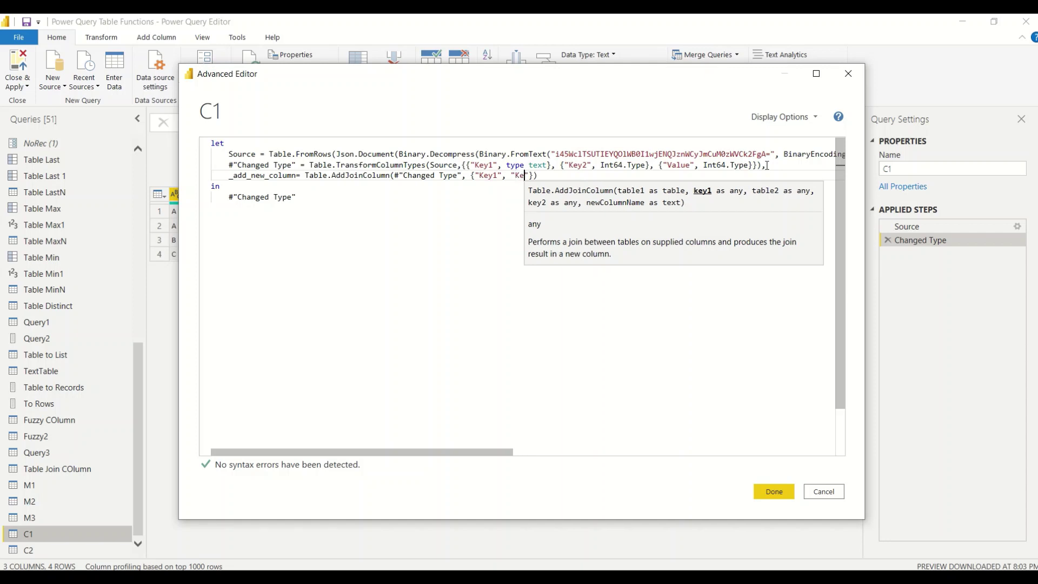
{"action": "type", "text": "}"}
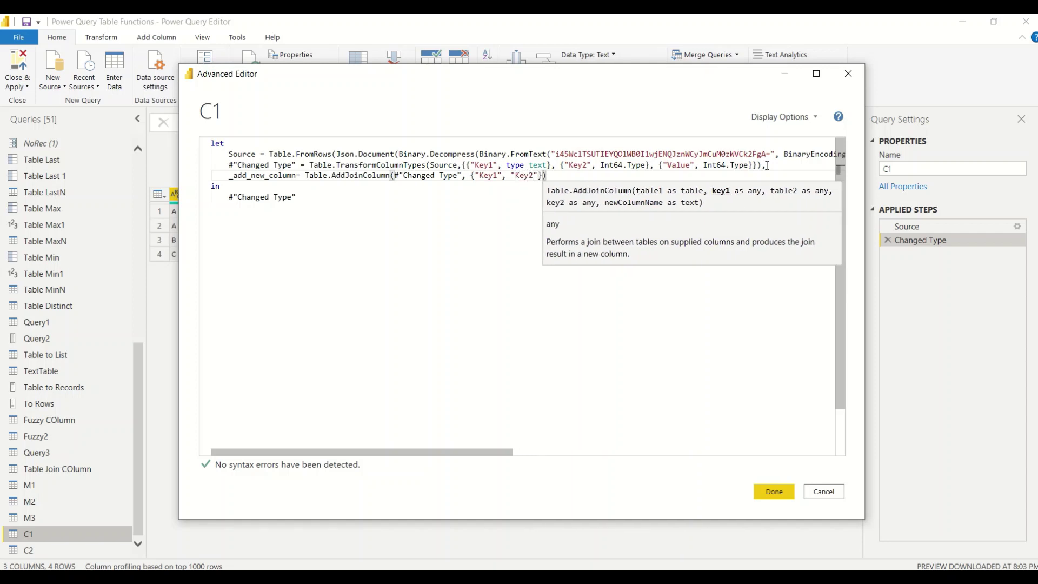
Supply the second table of the join as the function () => C2, followed by a comma
{"action": "type", "text": ", ()"}
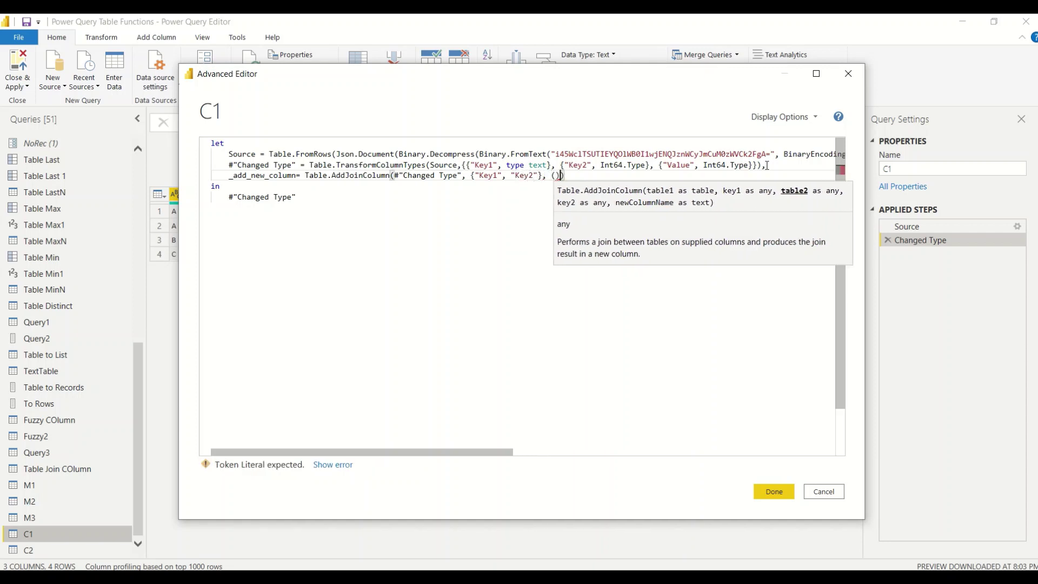
{"action": "type", "text": " => "}
{"action": "type", "text": "C2"}
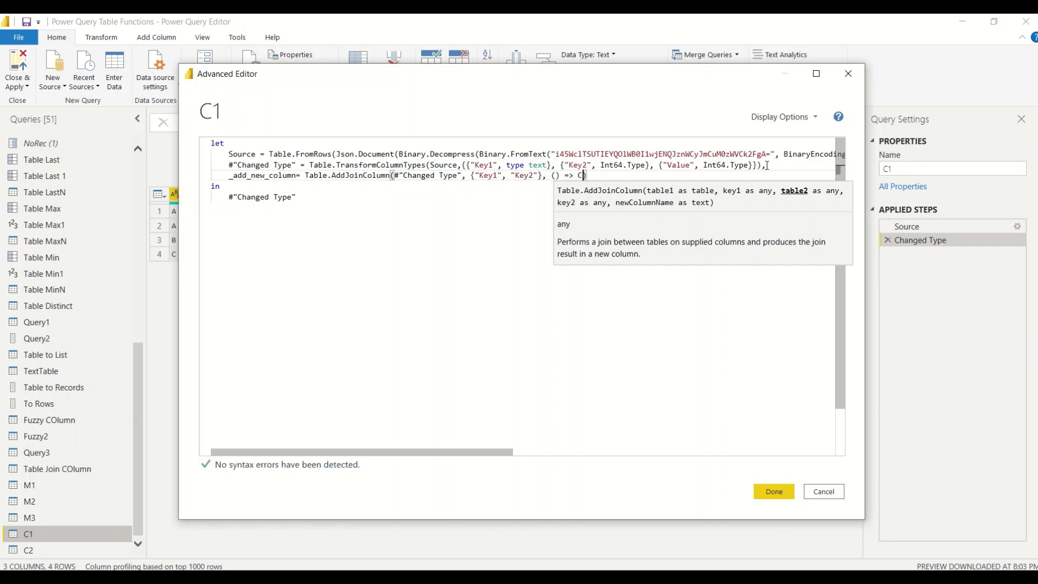
{"action": "key", "text": "Escape"}
{"action": "type", "text": ","}
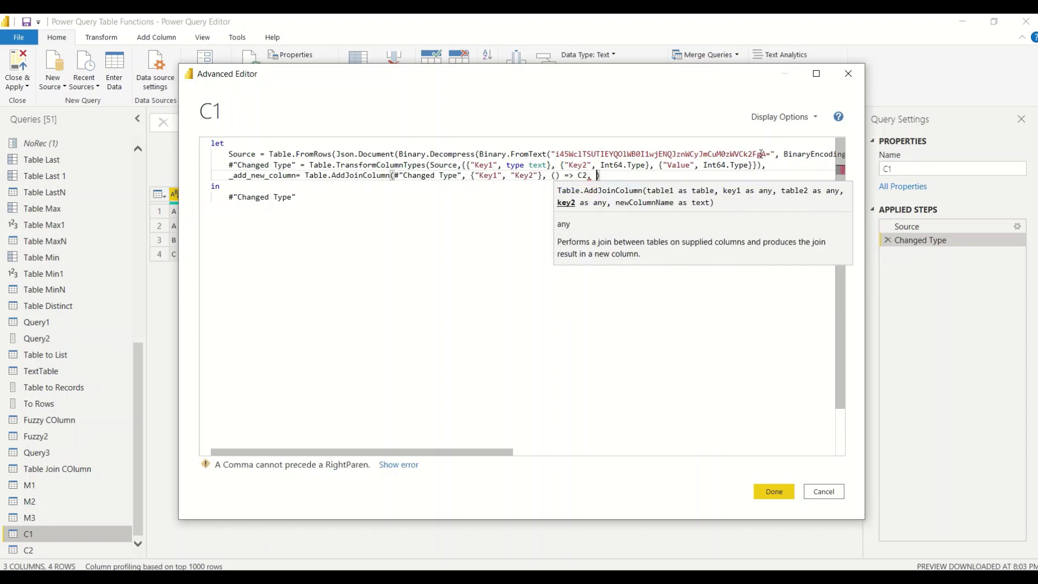
Reuse a copy of the {"Key1", "Key2"} list as the second table's keys and name the new column "Expand C2"
{"action": "left_click_drag", "start_coordinate": [544, 176], "coordinate": [470, 175]}
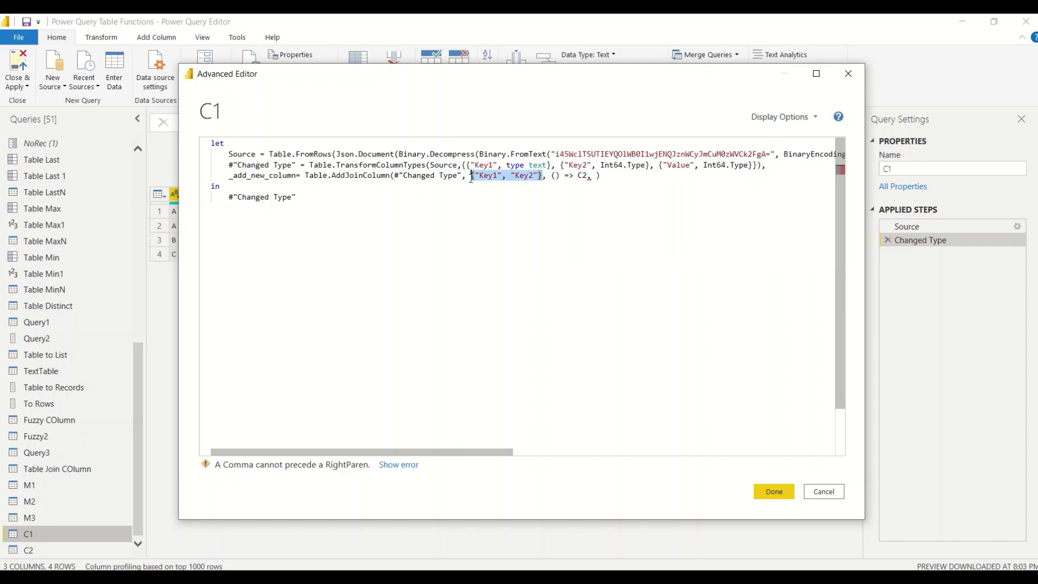
{"action": "key", "text": "ctrl+c"}
{"action": "left_click", "coordinate": [591, 176]}
{"action": "key", "text": "ctrl+v"}
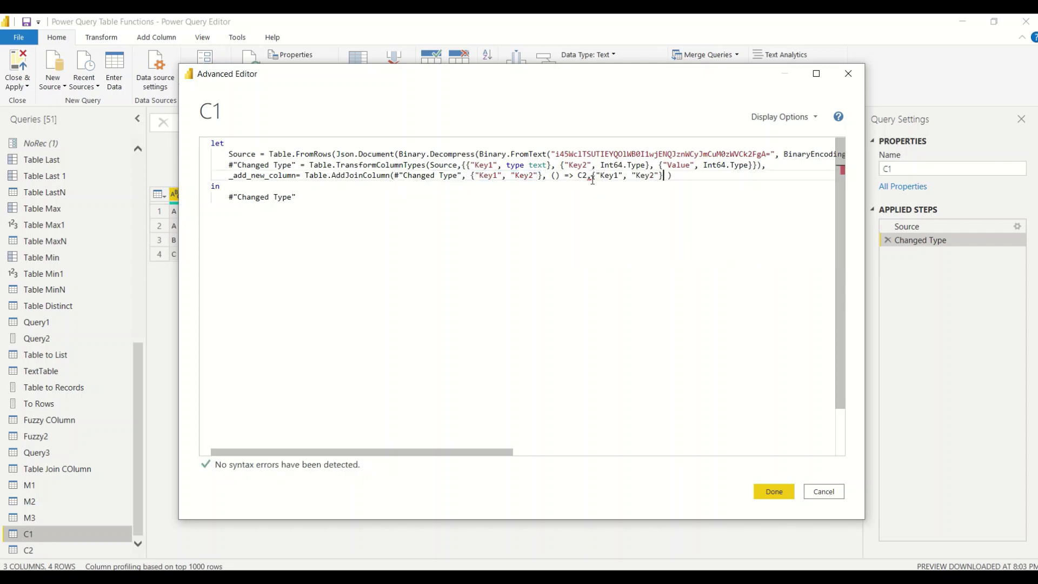
{"action": "type", "text": ", \""}
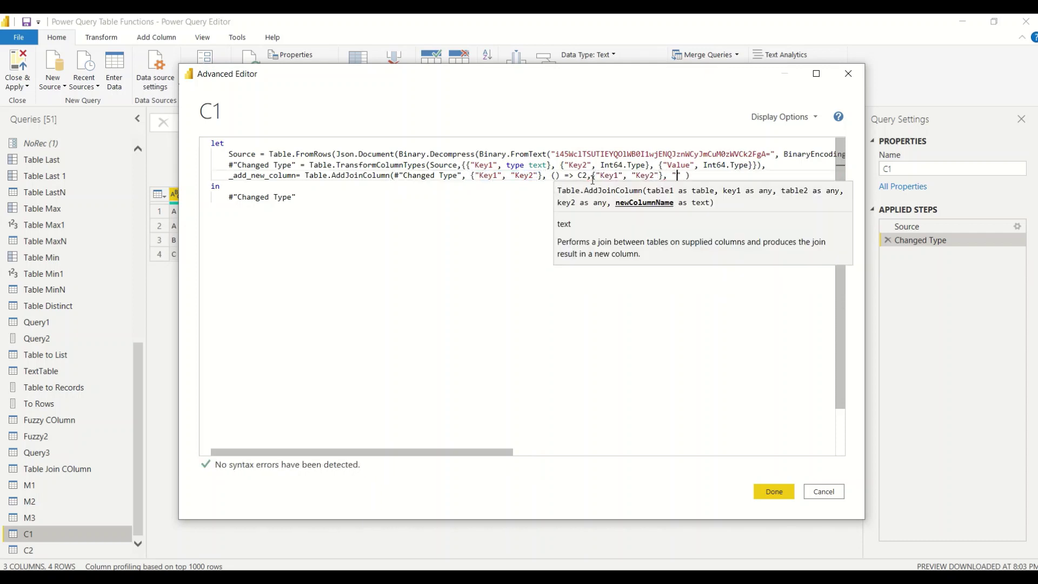
{"action": "type", "text": "Expand C2"}
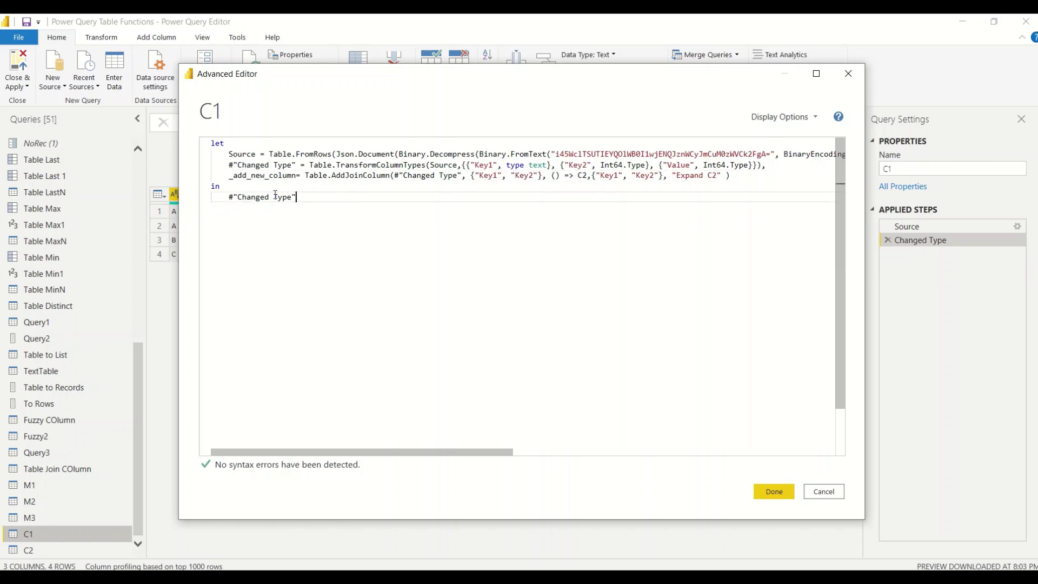
Make the C1 query return _add_new_column instead of #"Changed Type" and apply the edited code
{"action": "double_click", "coordinate": [268, 178]}
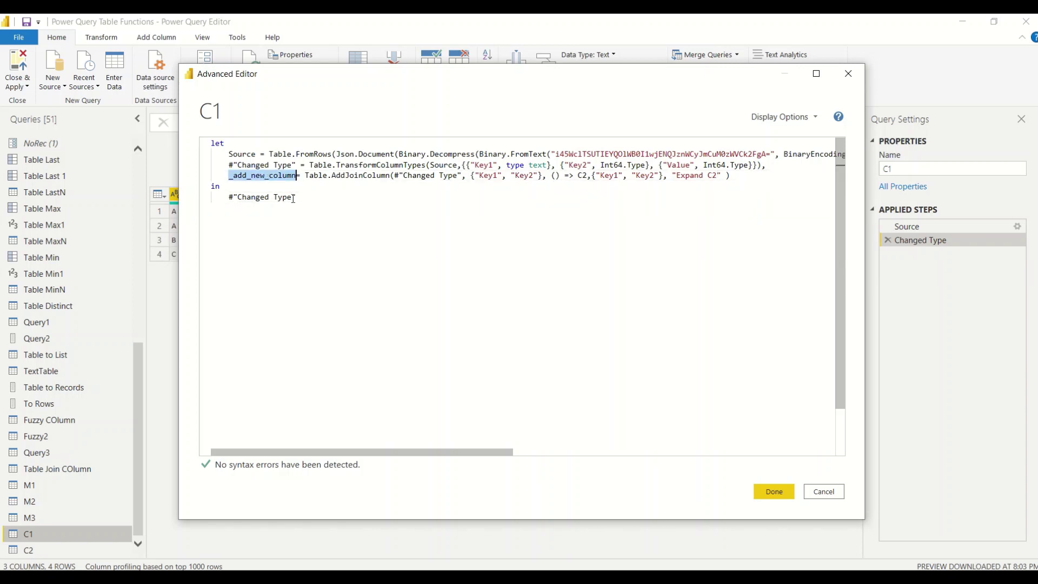
{"action": "left_click_drag", "start_coordinate": [297, 197], "coordinate": [227, 199]}
{"action": "key", "text": "ctrl+v"}
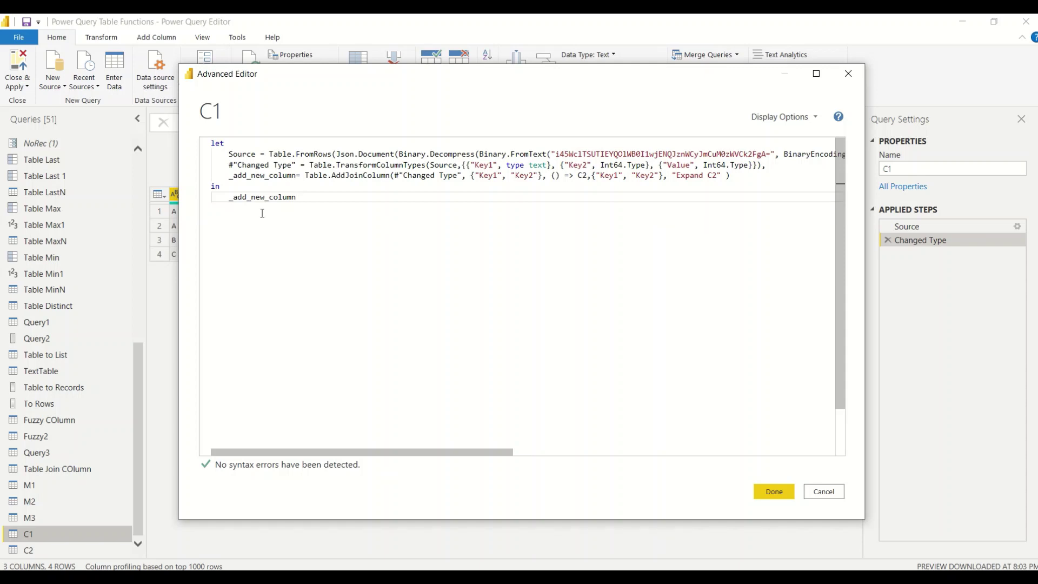
{"action": "left_click", "coordinate": [773, 493]}
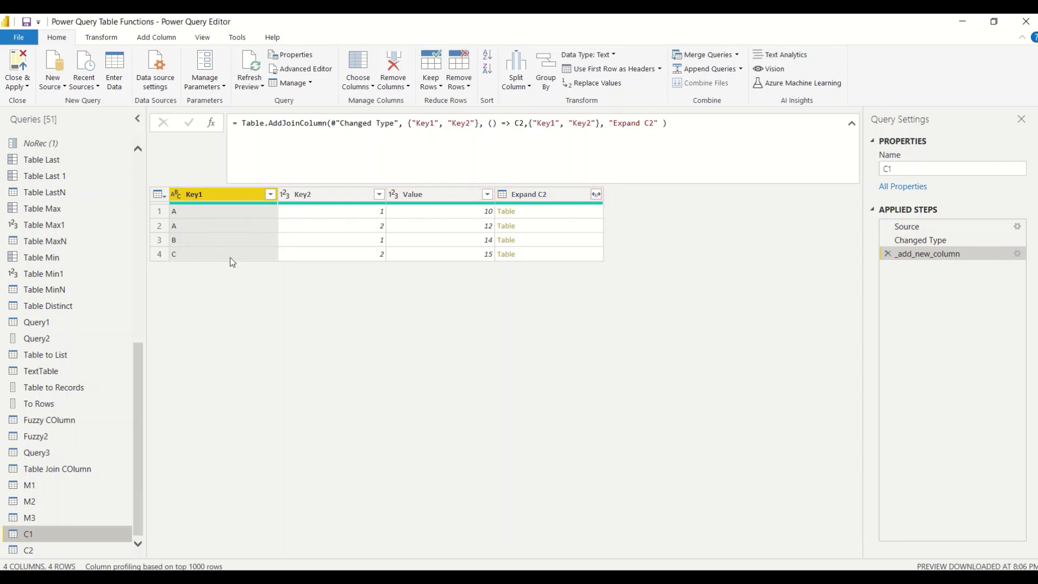
Expand Key1, Key2 and Value2 from the Expand C2 column with the original name as prefix, and revisit the _add_new_column step
{"action": "left_click", "coordinate": [596, 194]}
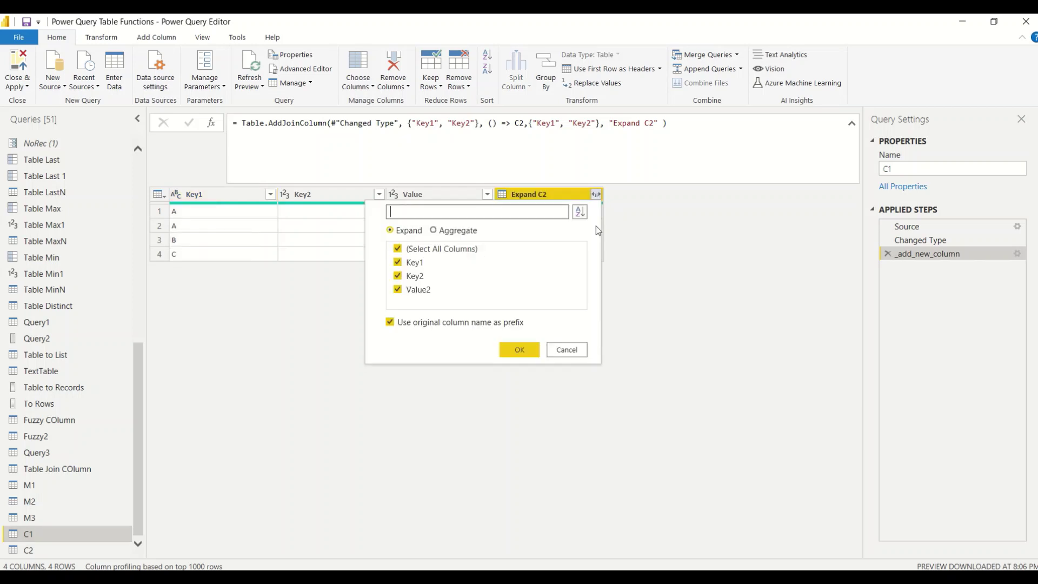
{"action": "left_click", "coordinate": [520, 349]}
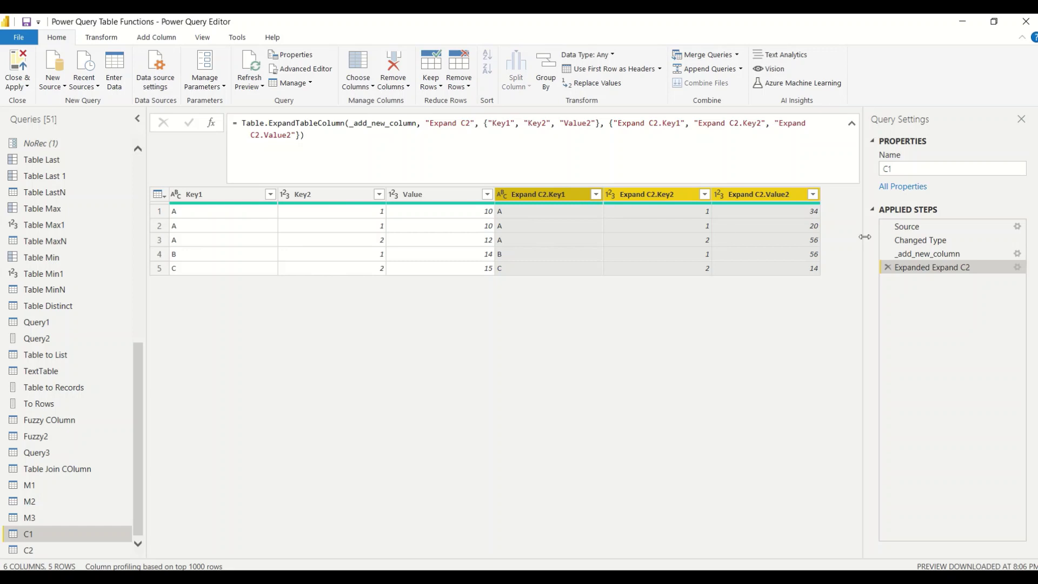
{"action": "left_click", "coordinate": [912, 253]}
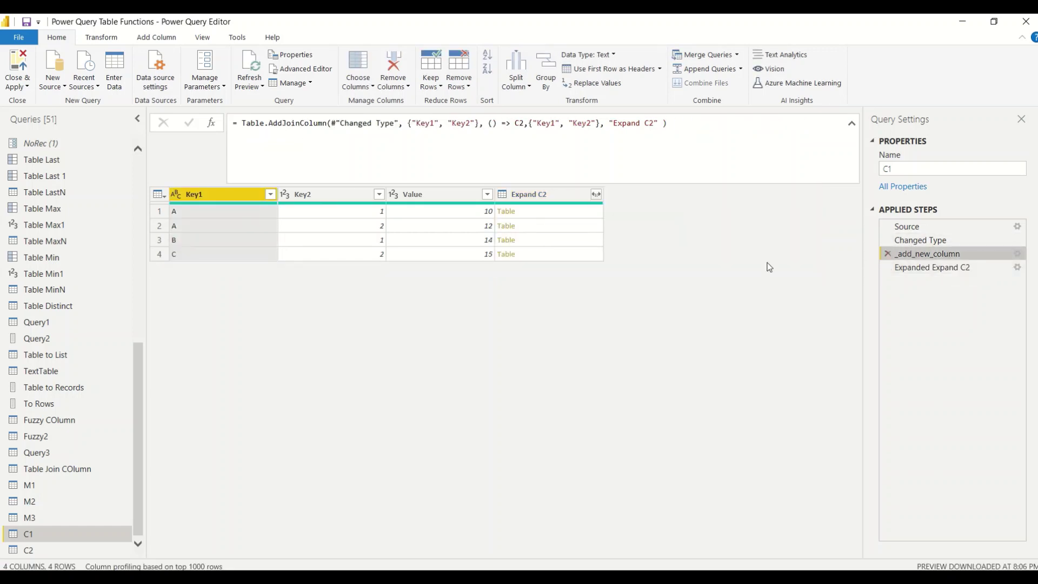